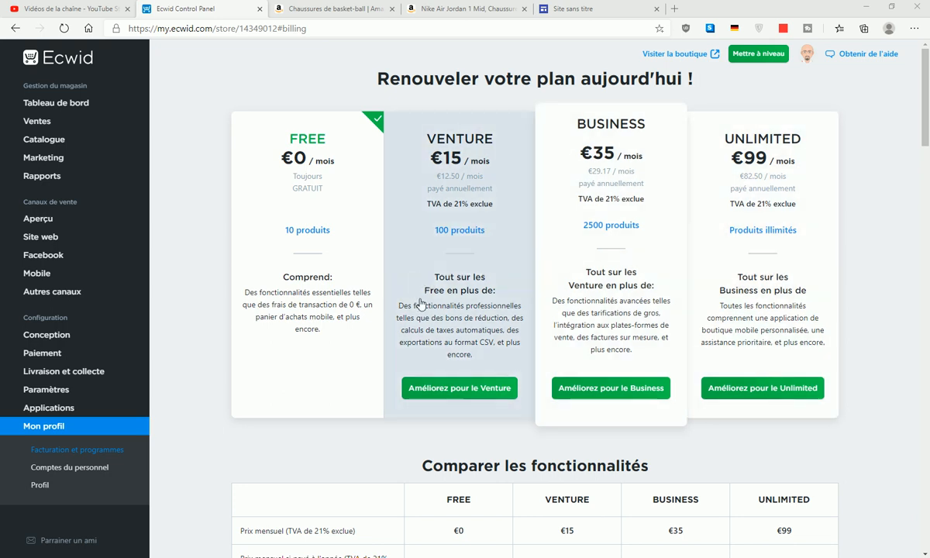
- From the Ecwid Catalogue, open the €379.00 AIR JORDAN 1 Retro High Og 'Gym Red' product
scroll(401, 306, "down", 4)
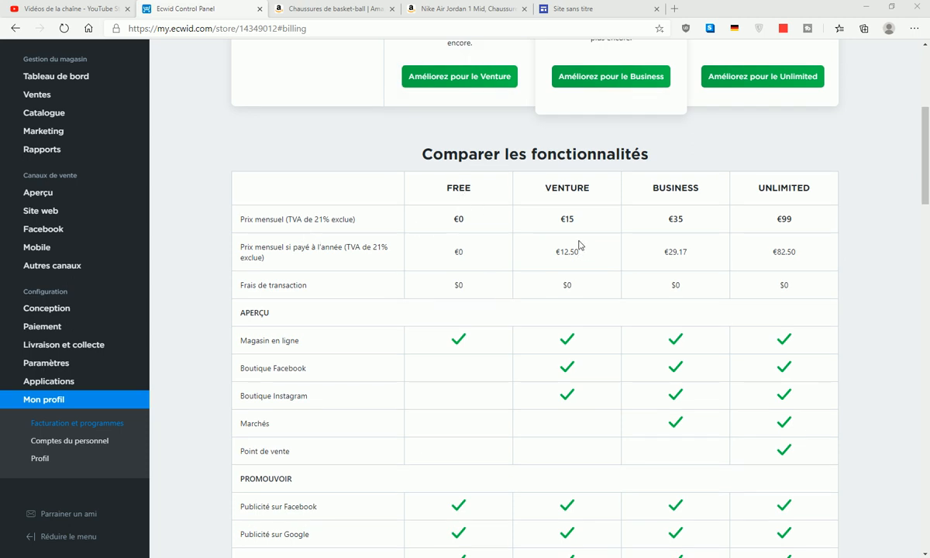
scroll(386, 240, "down", 3)
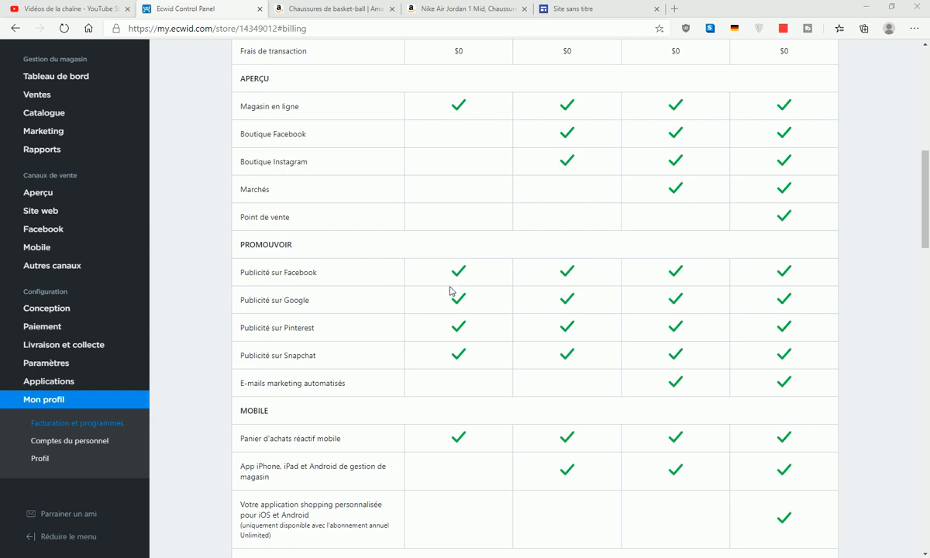
scroll(470, 290, "down", 5)
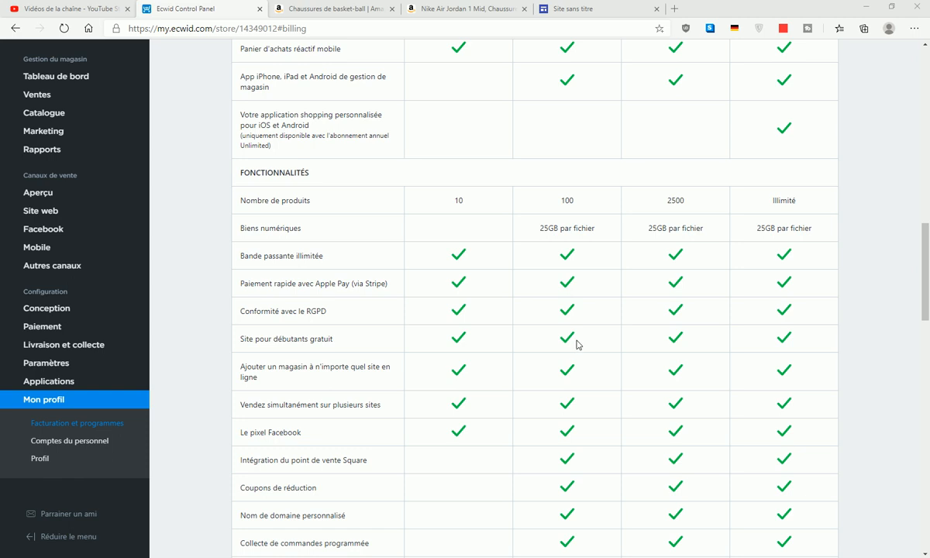
scroll(424, 314, "up", 15)
scroll(430, 316, "up", 1)
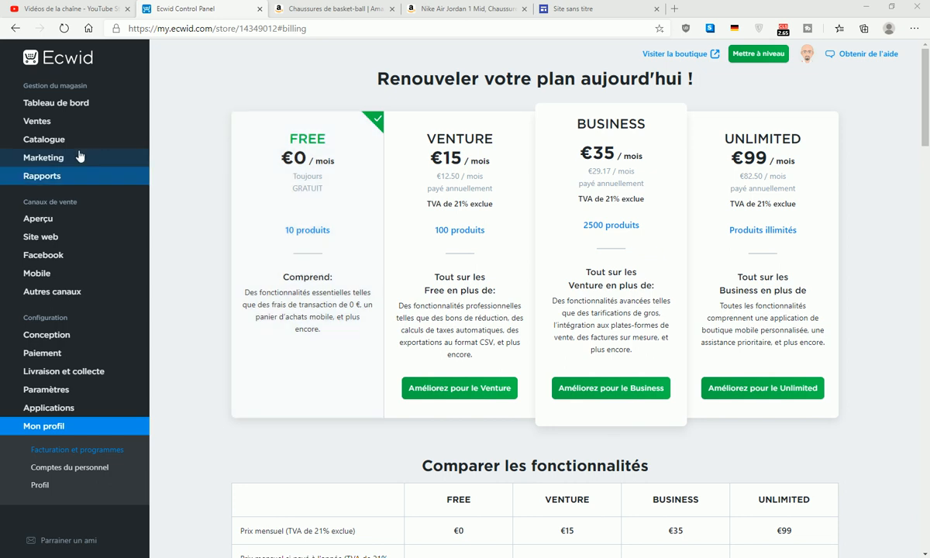
mouse_move(35, 124)
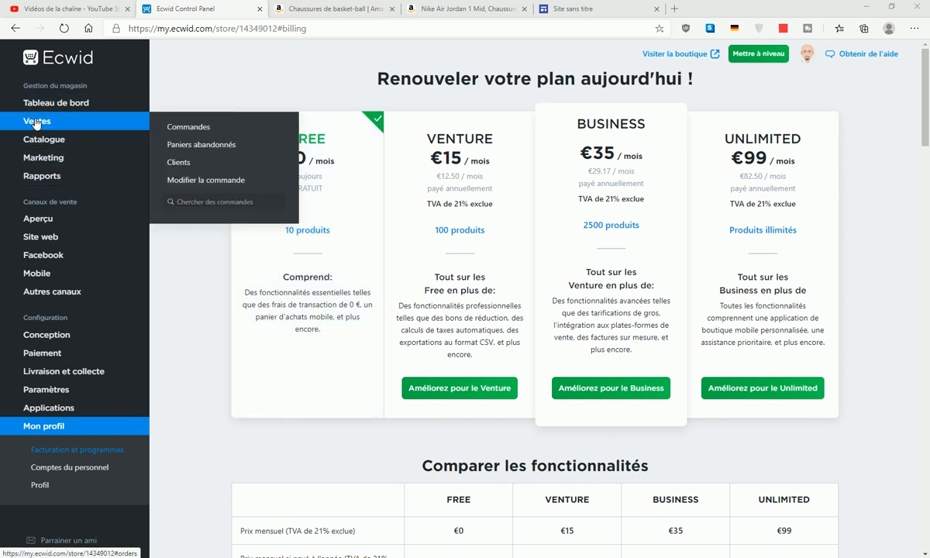
left_click(44, 140)
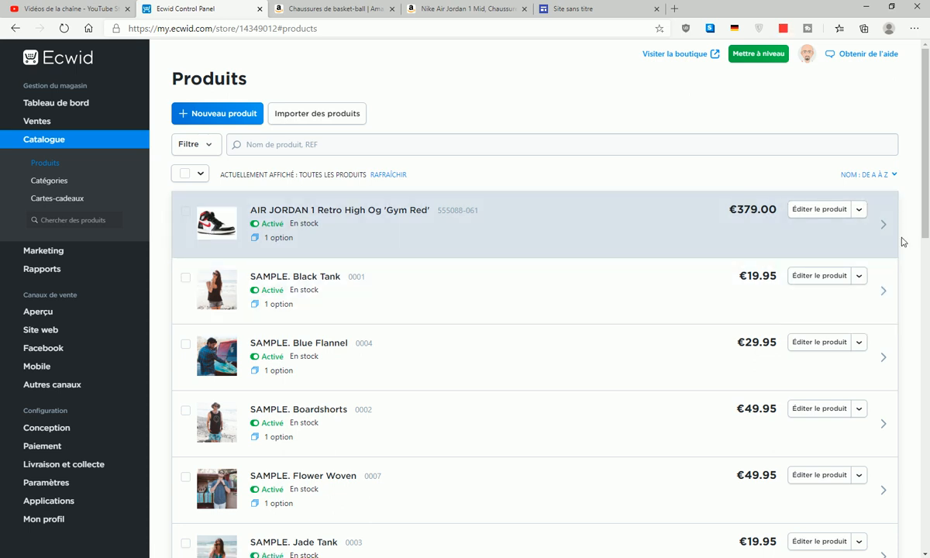
left_click(817, 212)
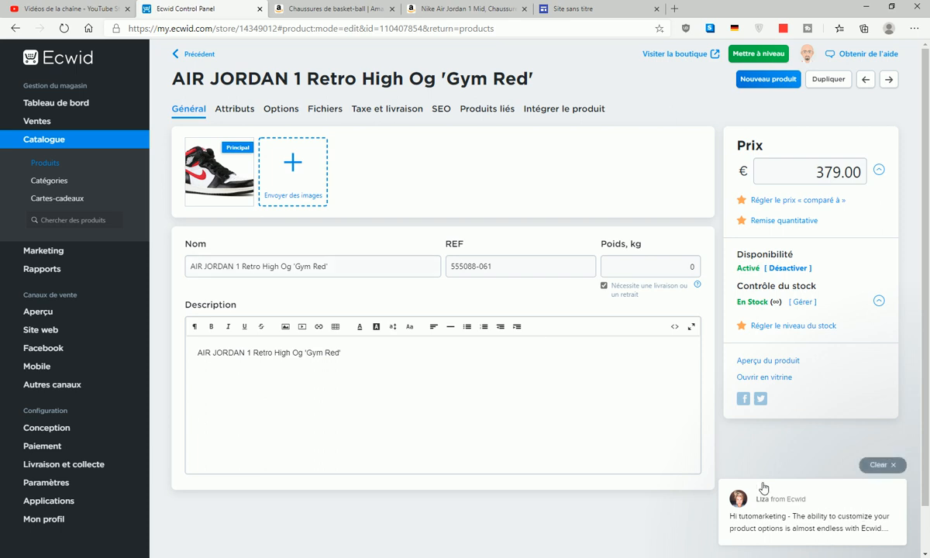
- Dismiss the support chat popup and copy the 152,40 € price from the Amazon listing
left_click(882, 463)
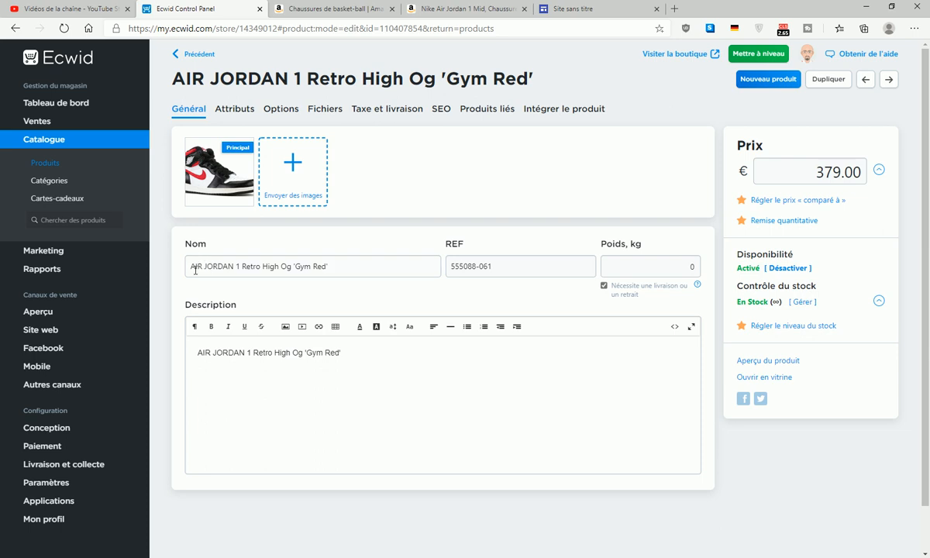
mouse_move(221, 180)
left_click(429, 7)
left_click_drag(505, 227, 543, 227)
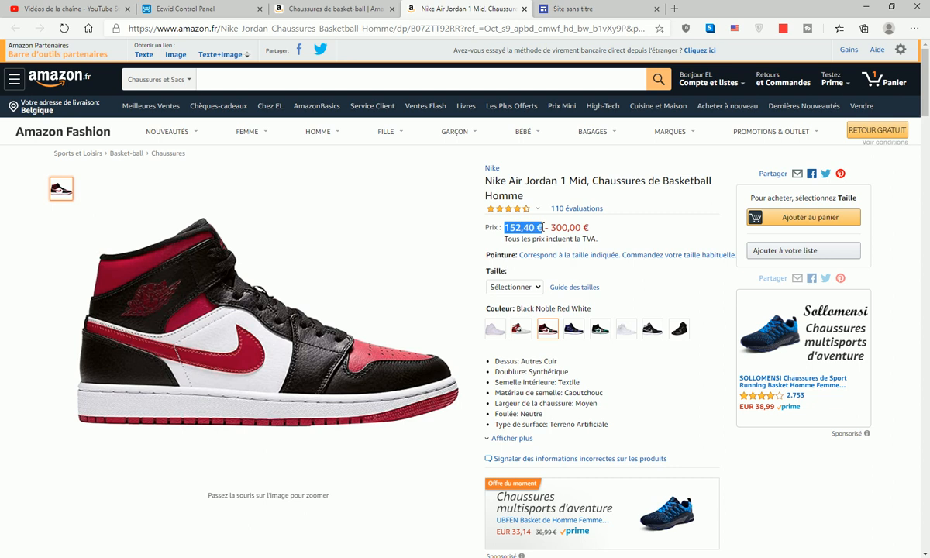
right_click(540, 227)
left_click(609, 241)
- Replace the Ecwid price 379.00 with 152,40, removing the trailing euro sign
left_click(197, 7)
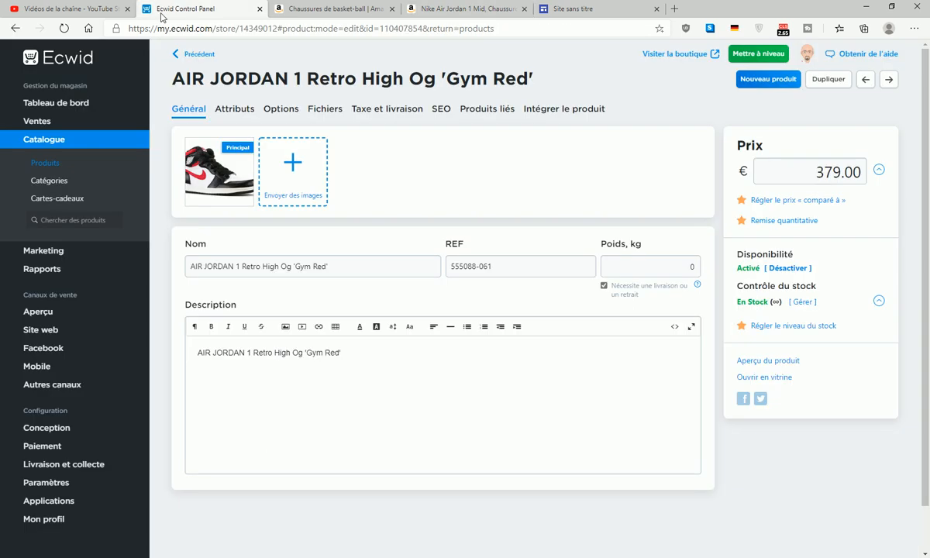
double_click(818, 172)
right_click(818, 172)
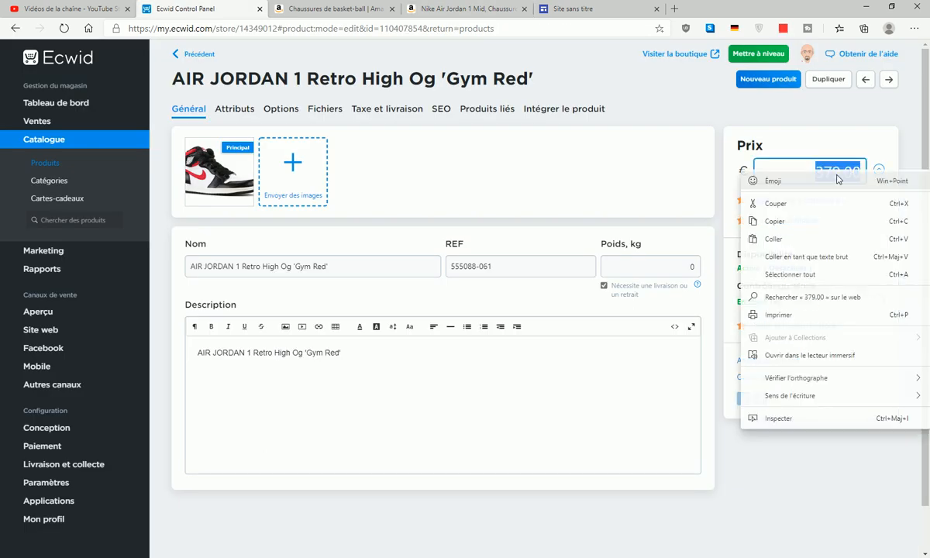
left_click(813, 241)
left_click_drag(855, 172, 874, 179)
key("BackSpace")
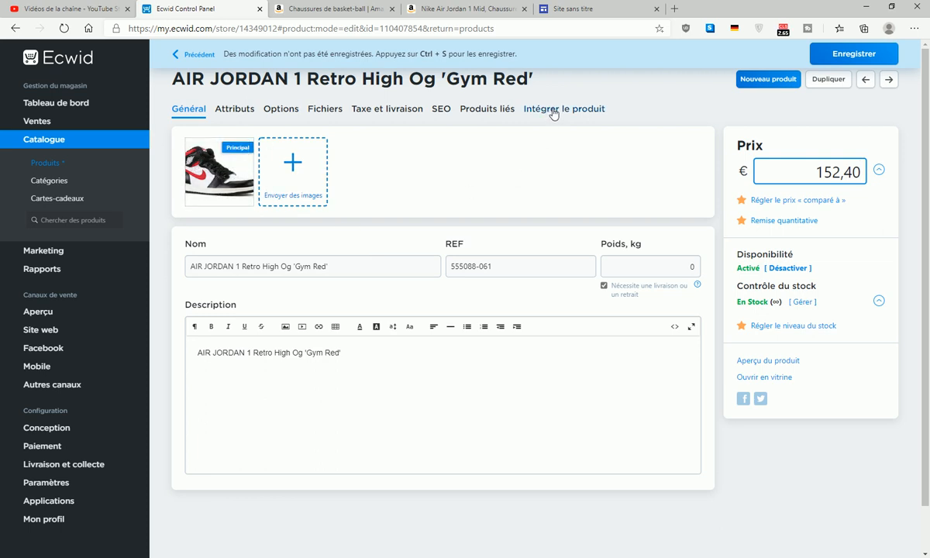
- Retitle the product's size option from 'Size' to 'Taille' in the Options tab
left_click(236, 113)
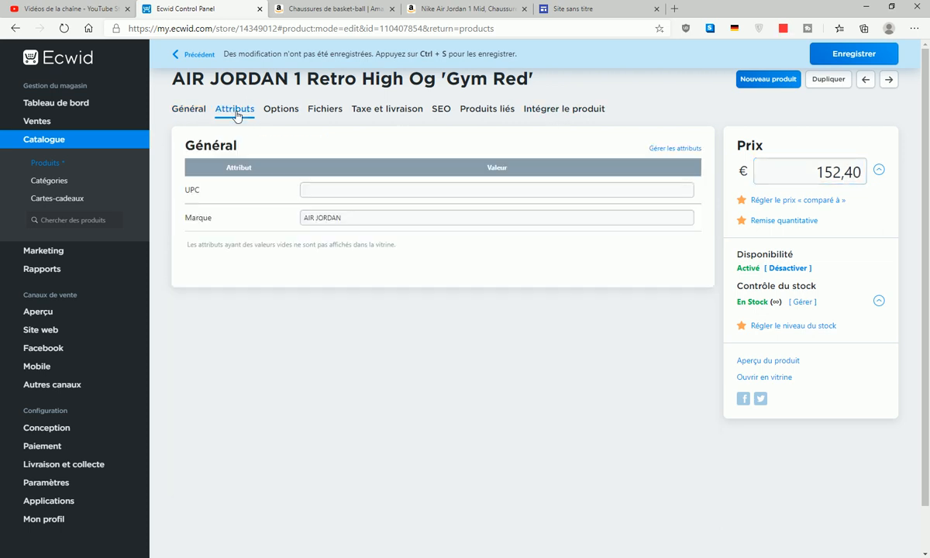
left_click(278, 110)
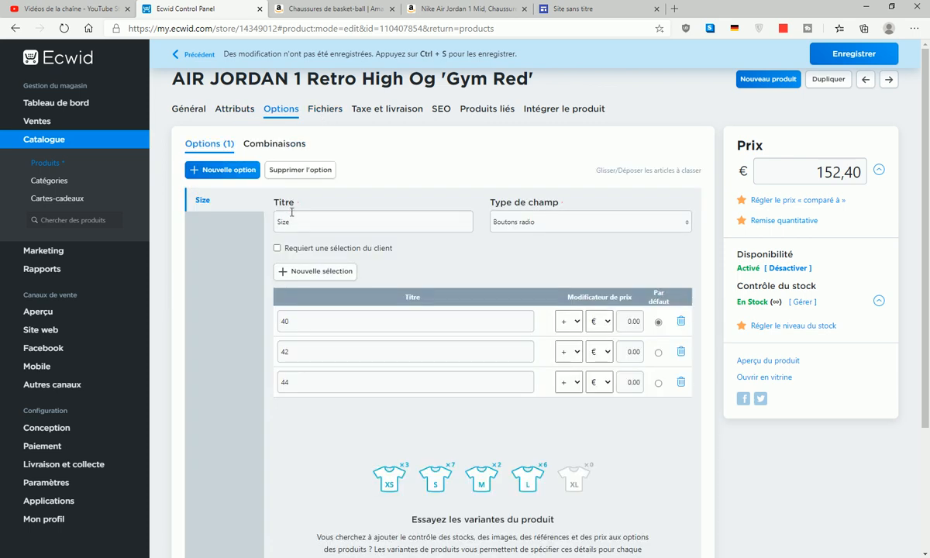
left_click_drag(293, 222, 258, 225)
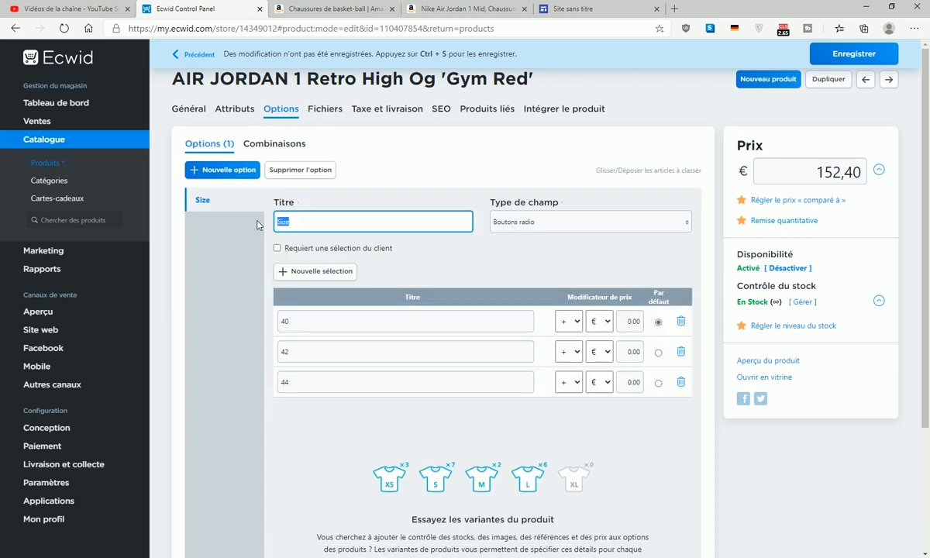
type("Taill")
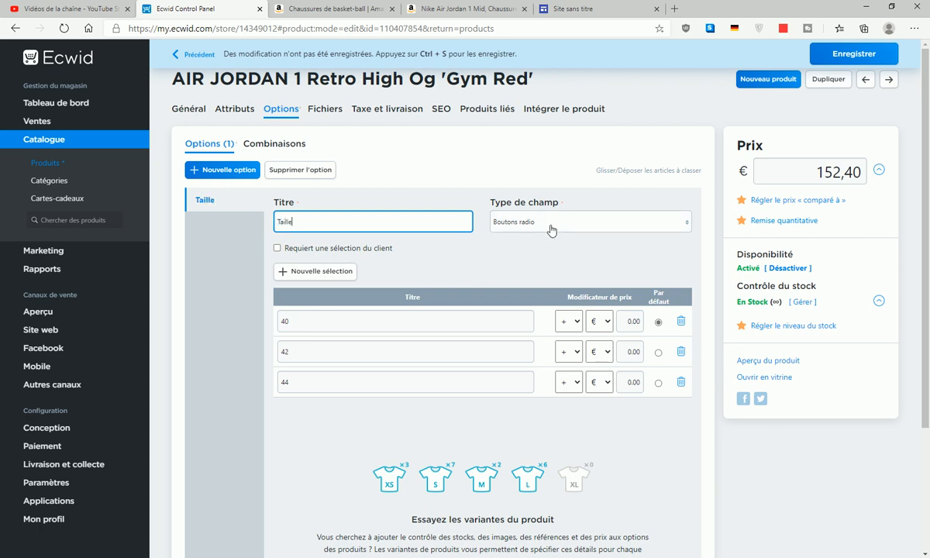
left_click(455, 244)
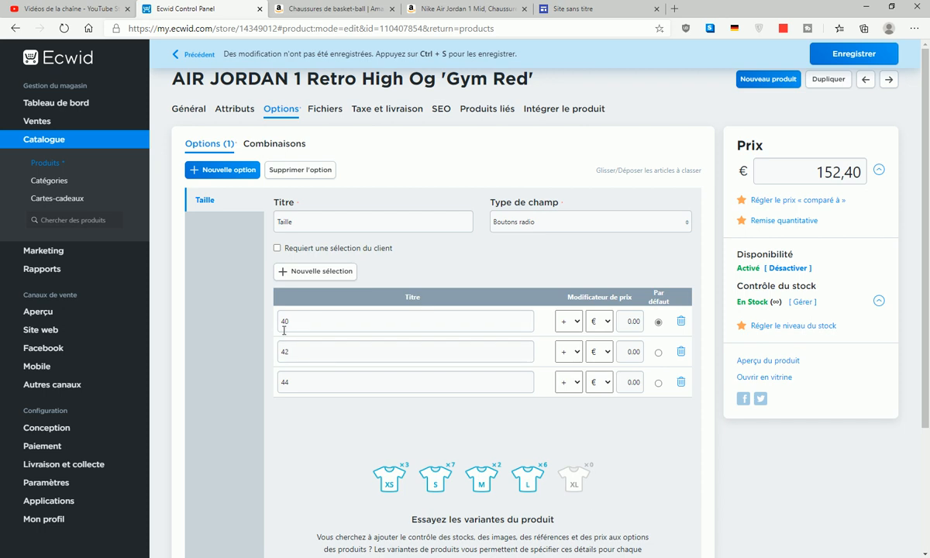
scroll(634, 372, "down", 4)
scroll(689, 414, "up", 4)
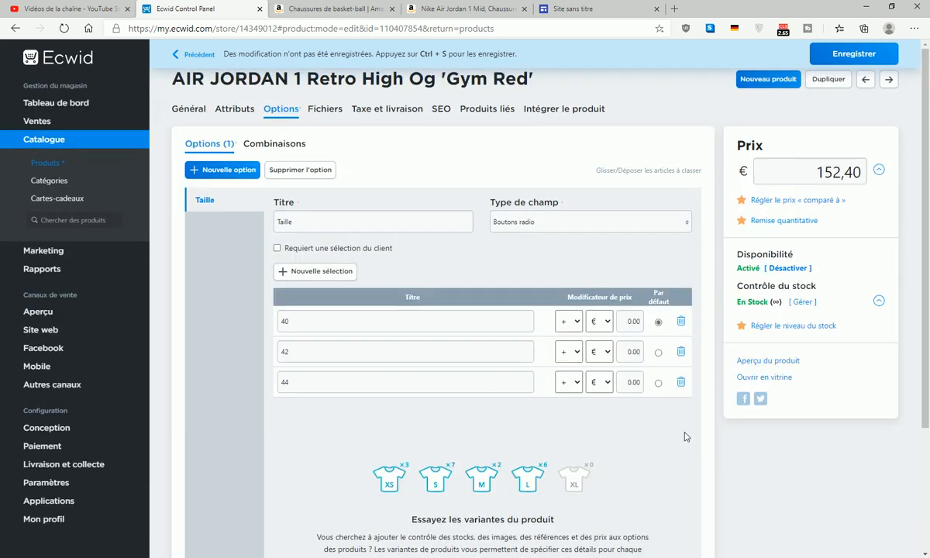
left_click(321, 110)
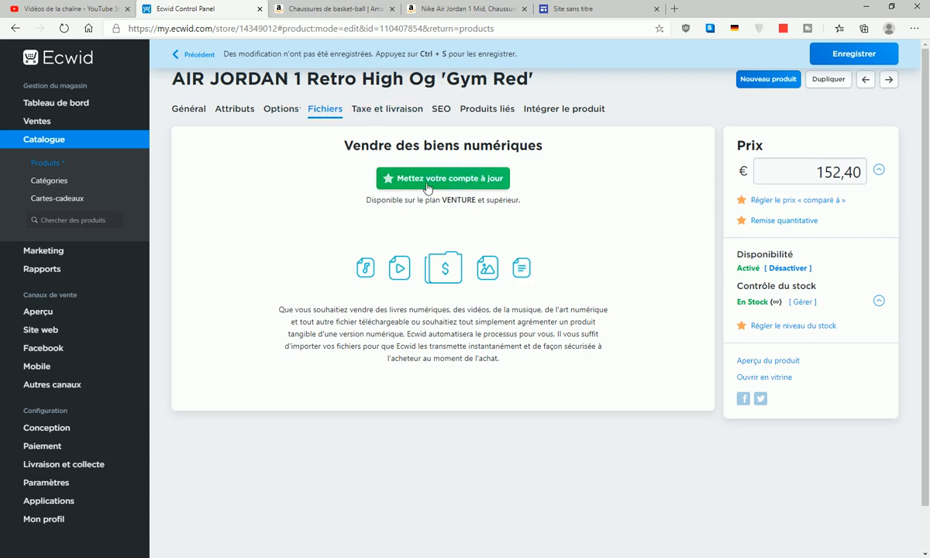
- Look over Taxe et livraison, then show the Intégrer le produit widget code and preview
left_click(390, 113)
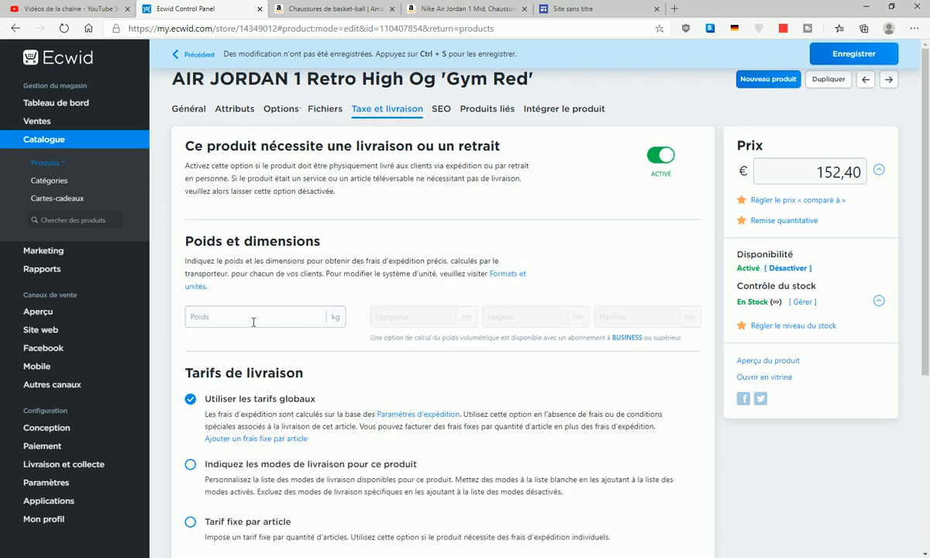
scroll(465, 318, "down", 4)
scroll(484, 336, "up", 4)
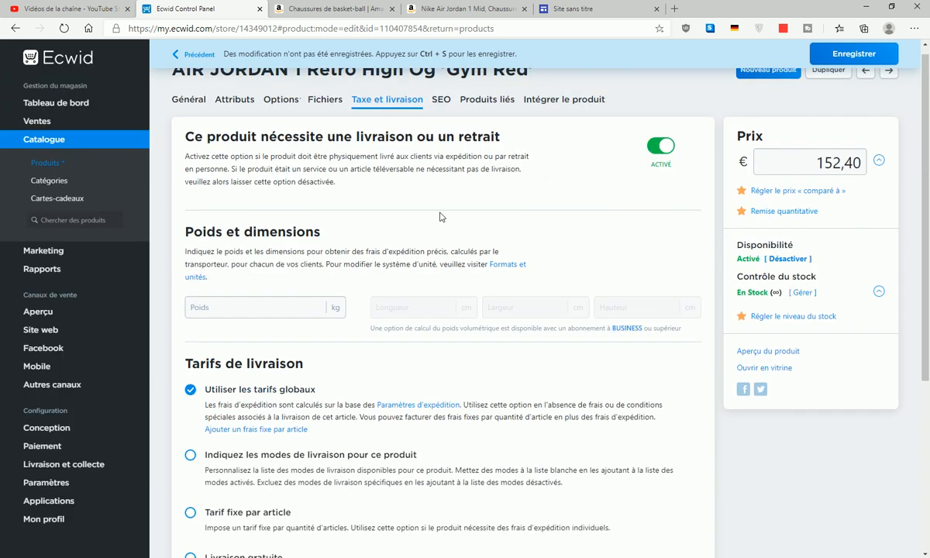
left_click(556, 112)
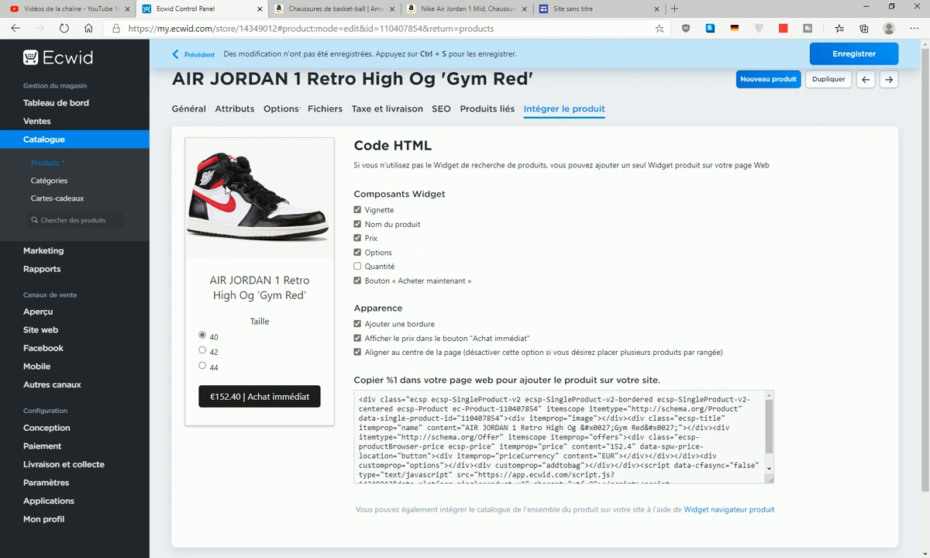
- Try sizes 42 and 44 in the widget preview, then save the product with Enregistrer
left_click(203, 351)
left_click(203, 365)
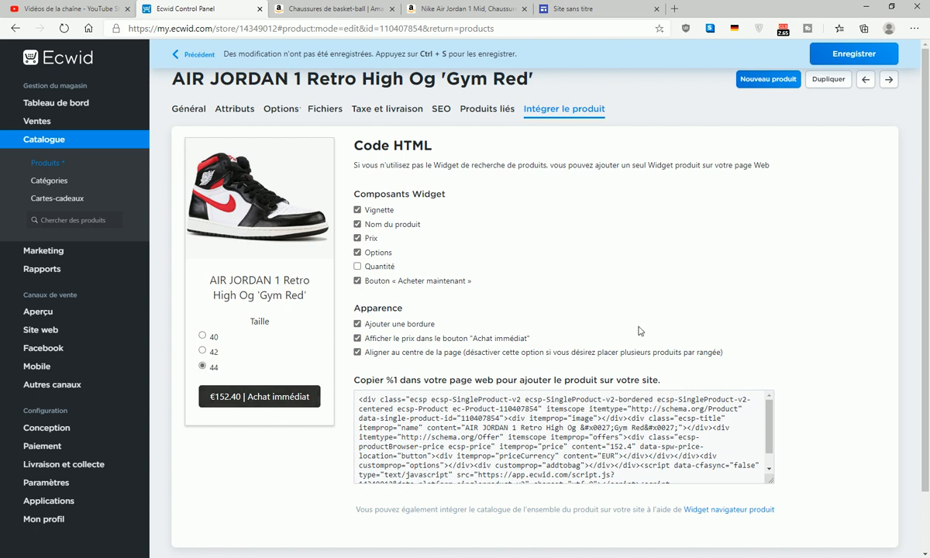
left_click(857, 59)
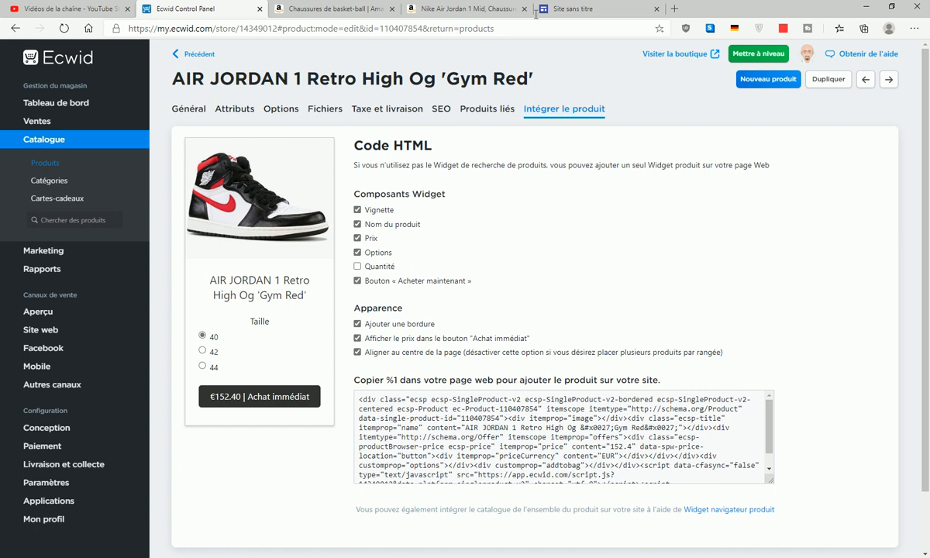
- Replace the placeholder 'Titre de votre page' header title with 'SHOE SHOP'
left_click(592, 11)
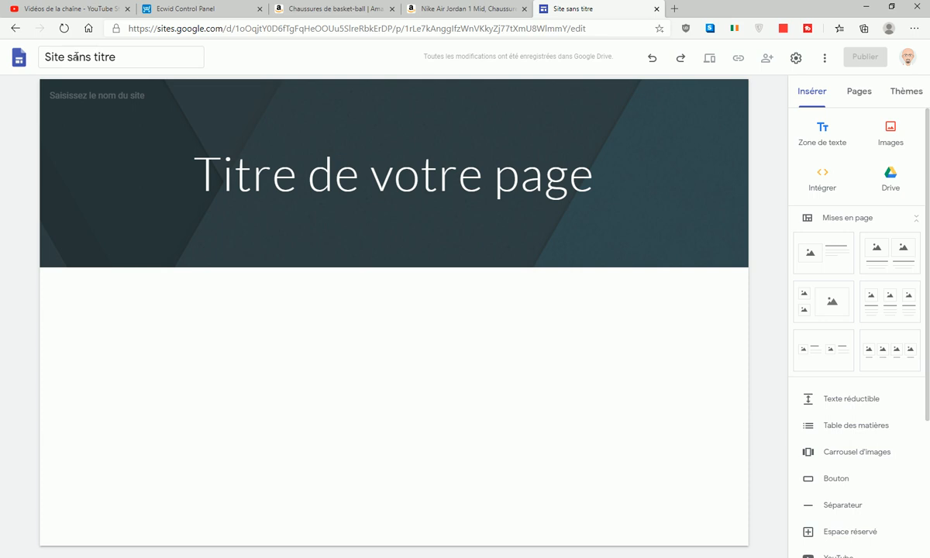
left_click_drag(191, 170, 639, 182)
left_click(638, 181)
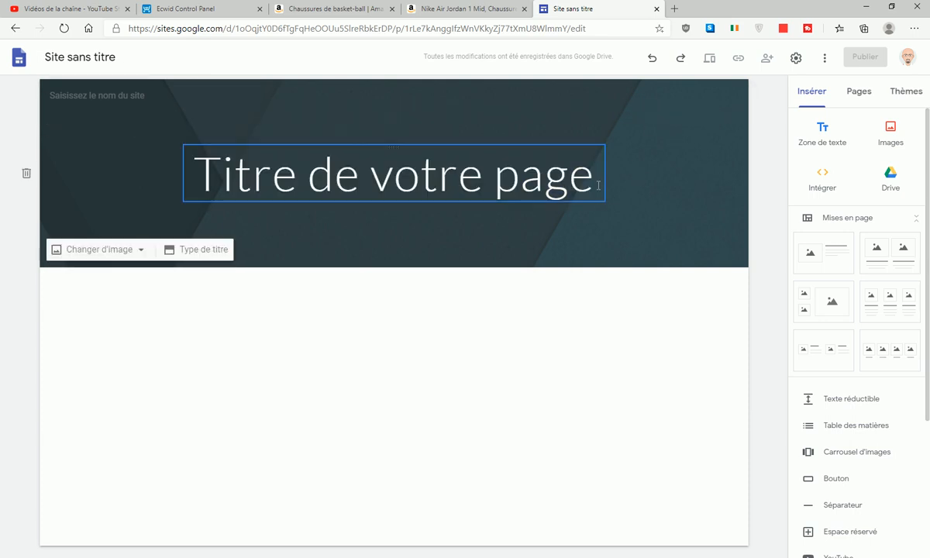
left_click_drag(598, 186, 172, 207)
left_click(174, 210)
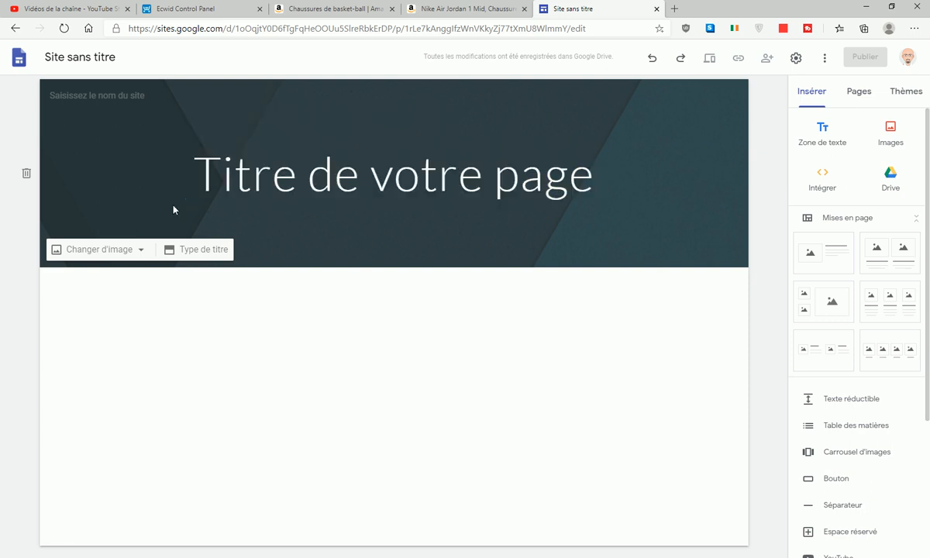
left_click(204, 175)
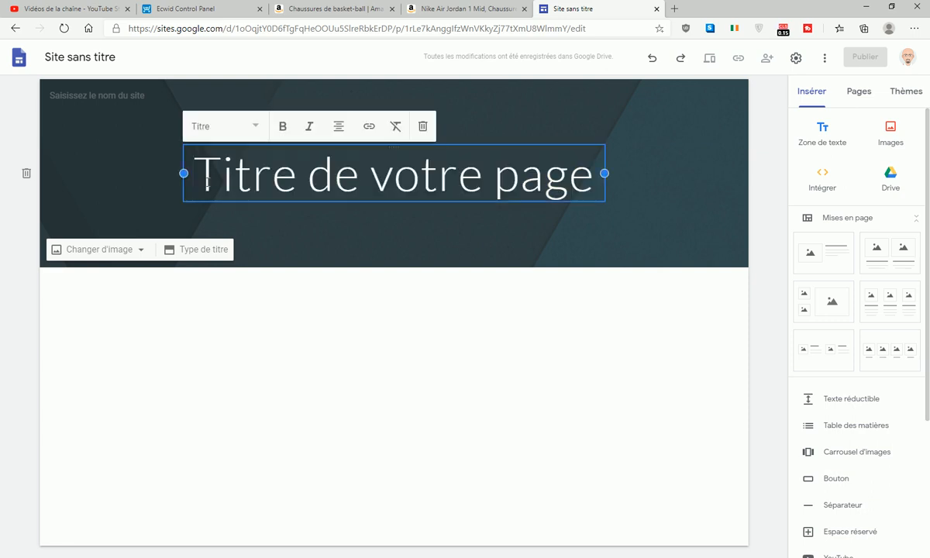
type("SHOE S")
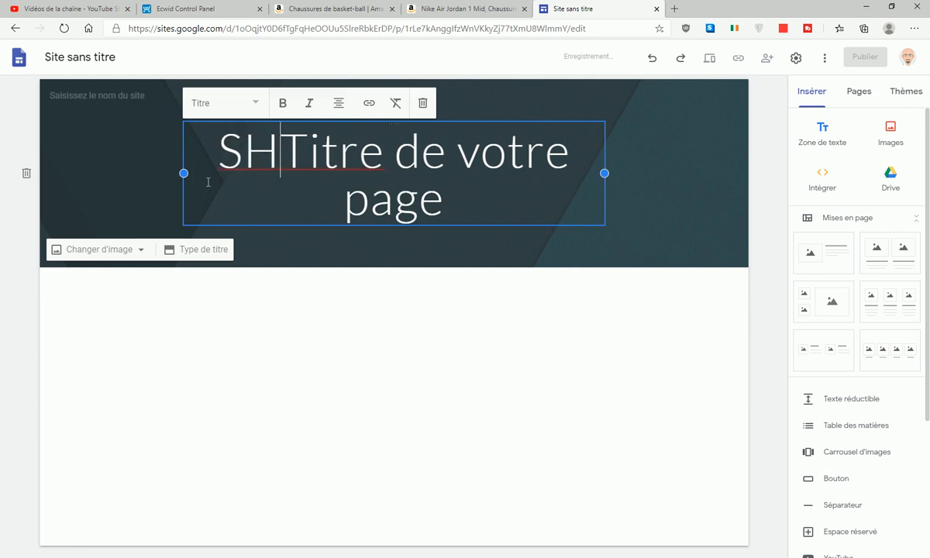
type("HOP")
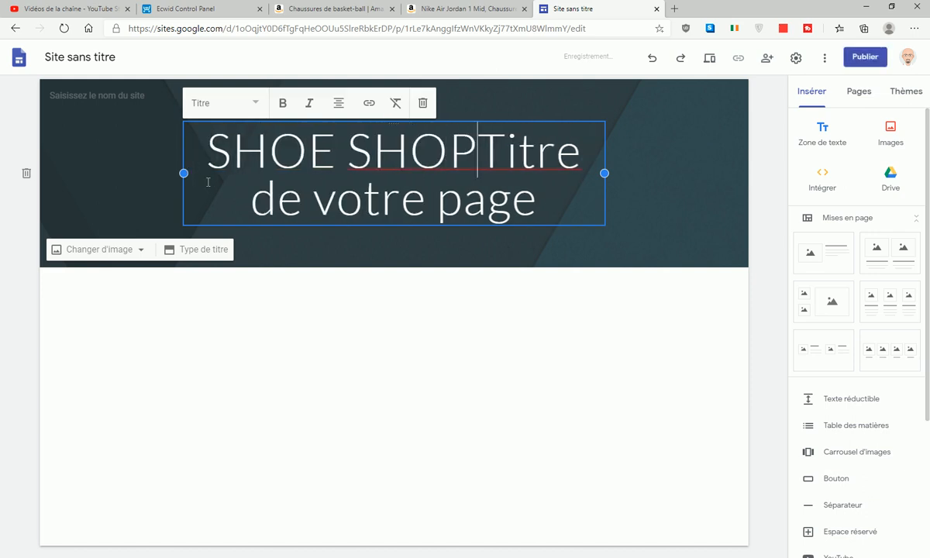
left_click_drag(495, 147, 603, 241)
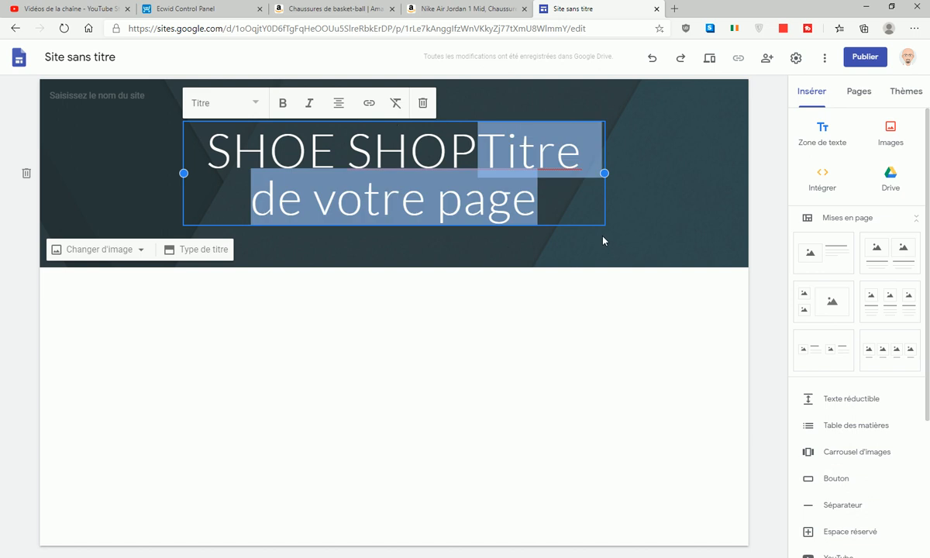
key("BackSpace")
left_click(338, 215)
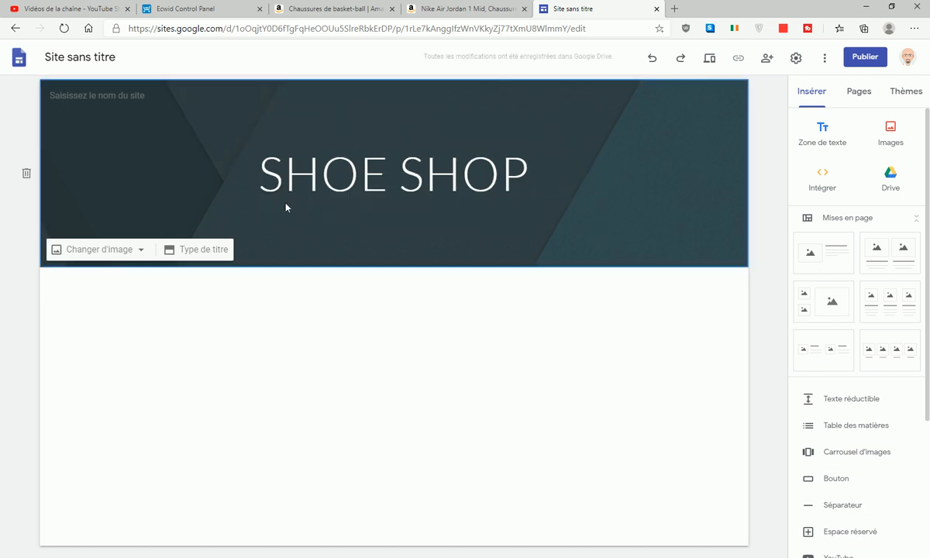
double_click(339, 219)
- Add a 'Basket-Ball' text box under the title, styled as an italic, centred Sous-titre
left_click(338, 219)
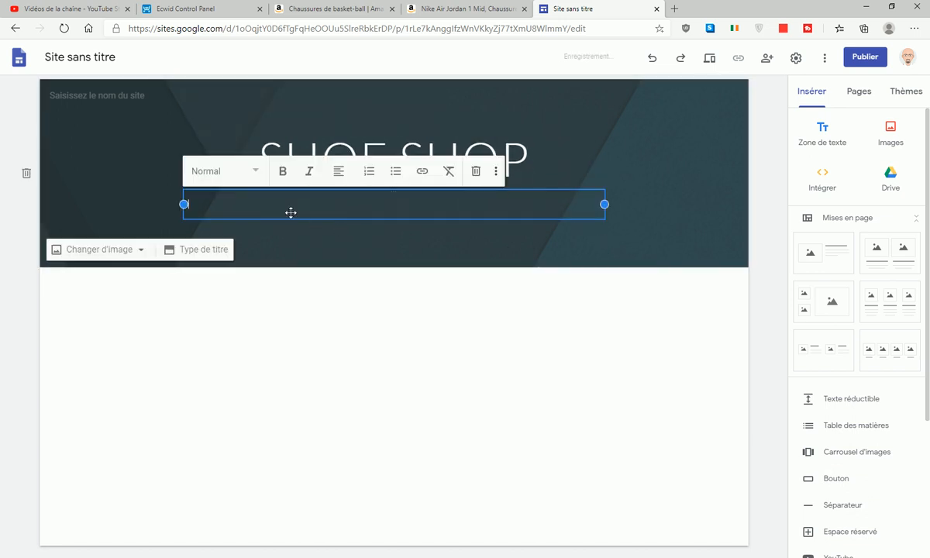
type("Basket-Ball")
left_click_drag(237, 206, 186, 205)
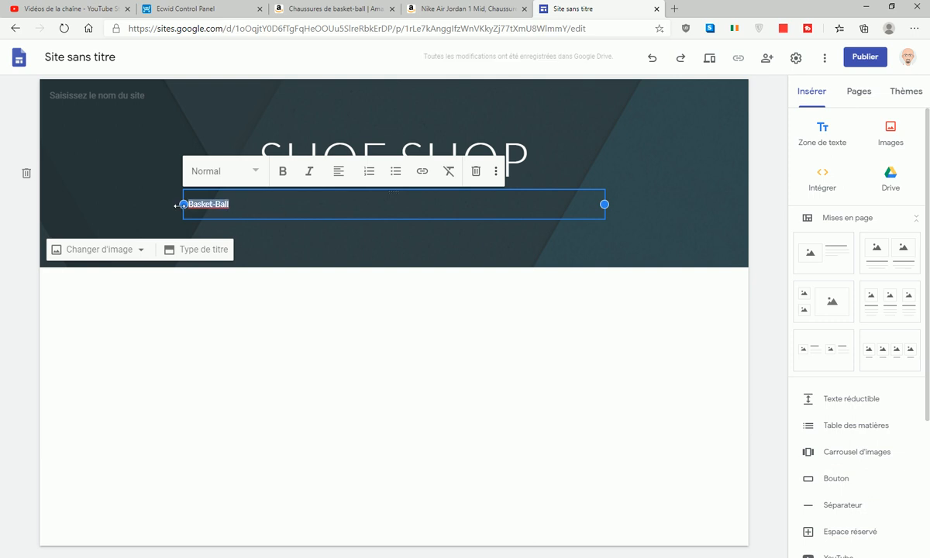
left_click(252, 172)
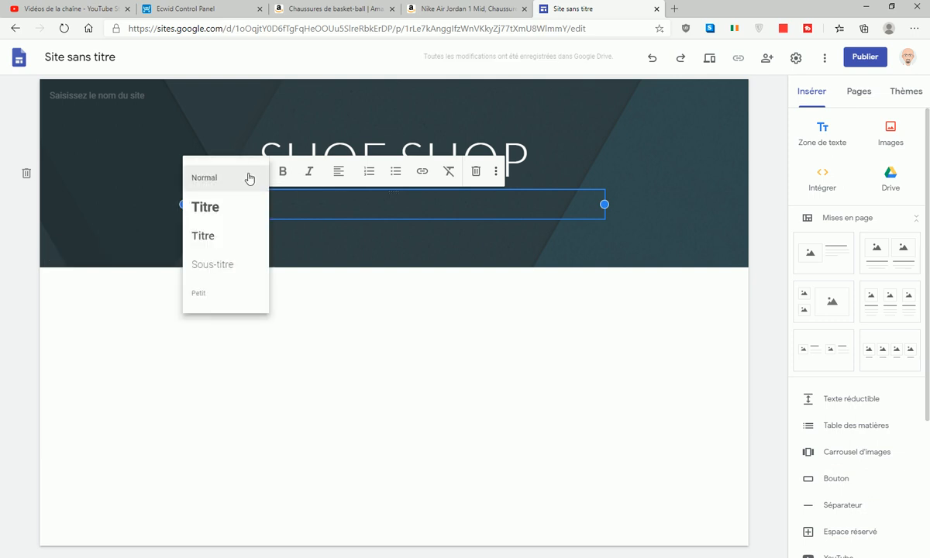
left_click(221, 265)
left_click(309, 175)
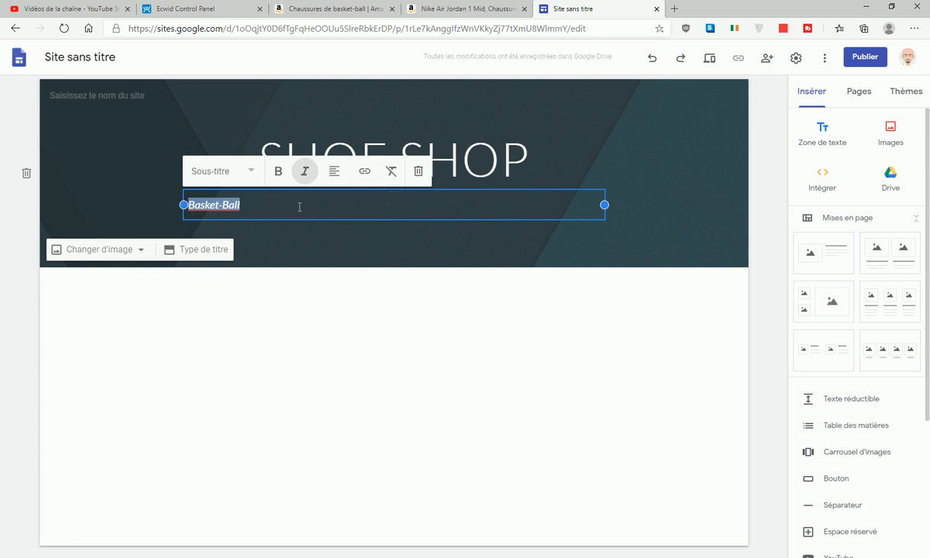
left_click(334, 171)
left_click(334, 206)
left_click(658, 158)
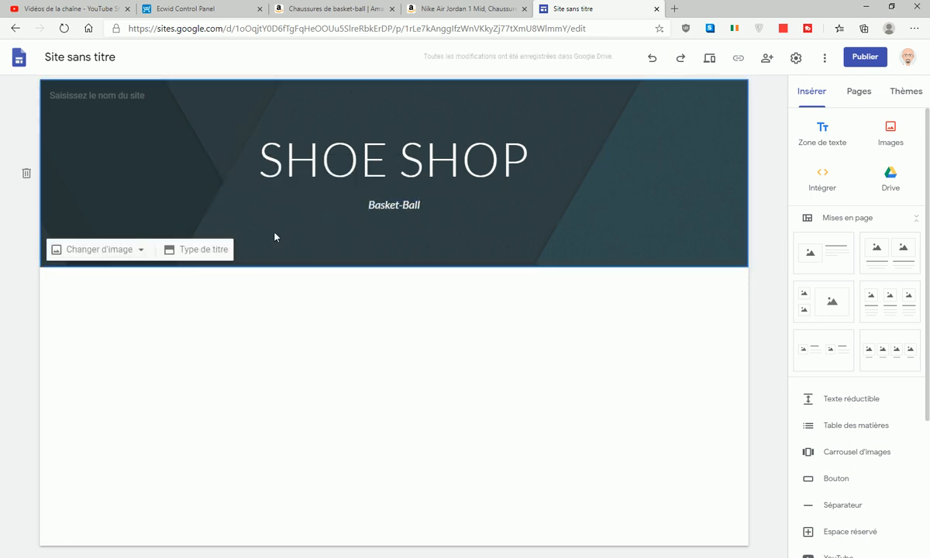
- Search the header's image picker for 'chaussure nike' photos
left_click(109, 254)
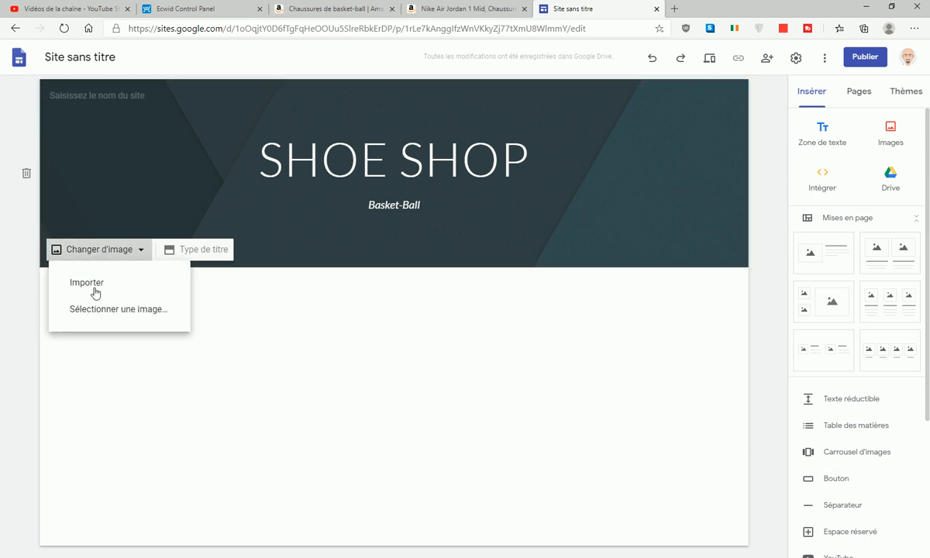
left_click(126, 310)
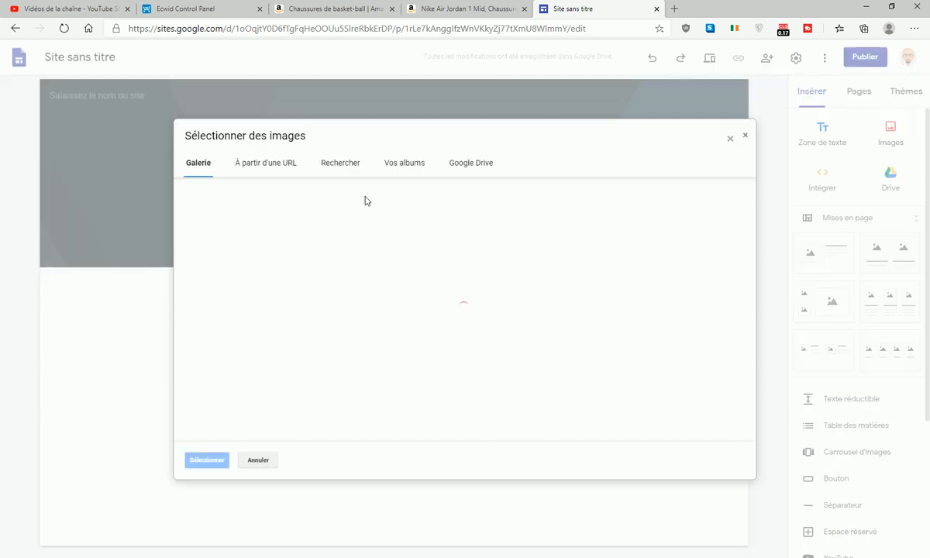
left_click(326, 163)
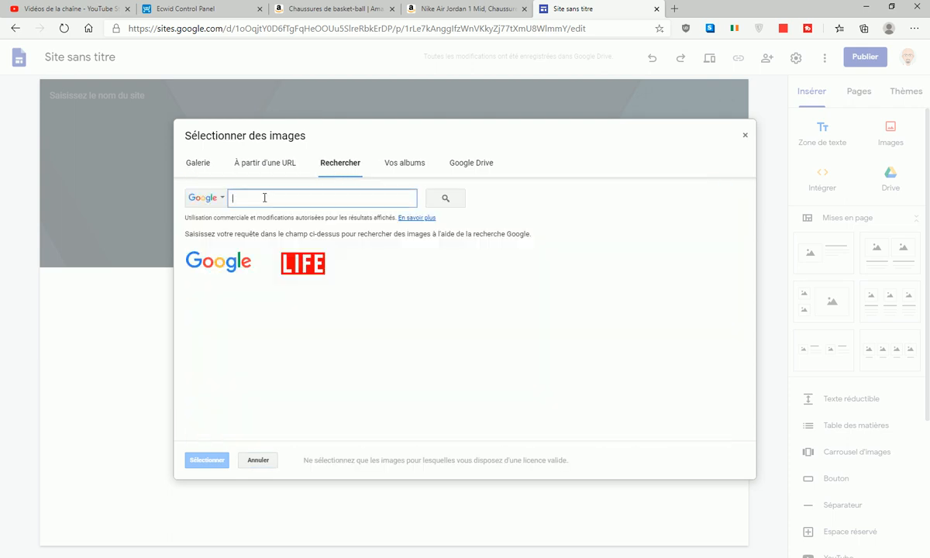
type("chaussure nike")
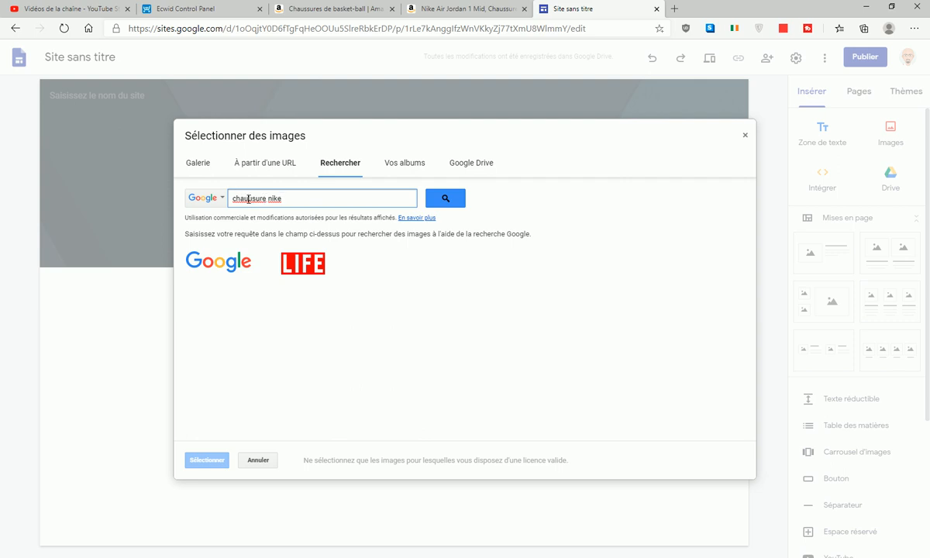
type("s")
left_click_drag(270, 199, 230, 202)
type("chaussure")
left_click(463, 200)
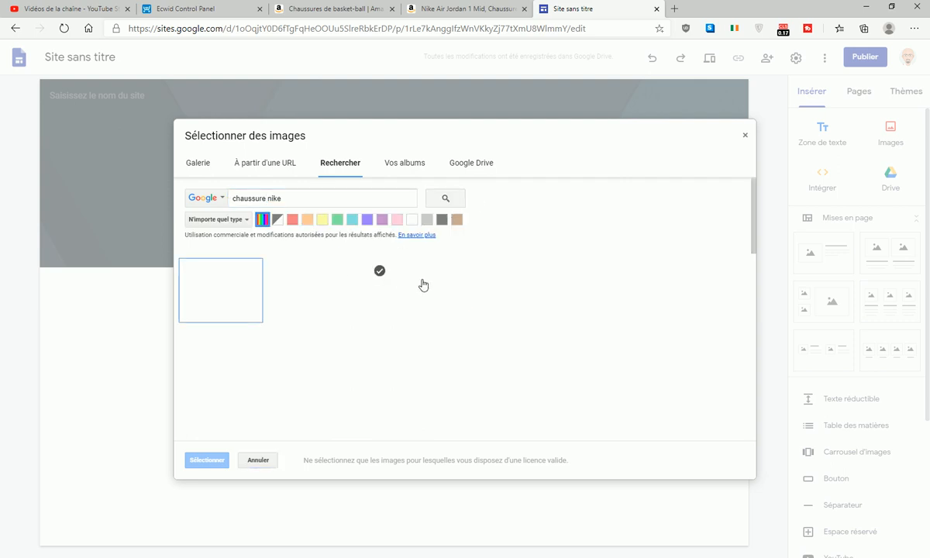
- Set the red high-top sneaker photo from the results as the header background
scroll(567, 352, "down", 5)
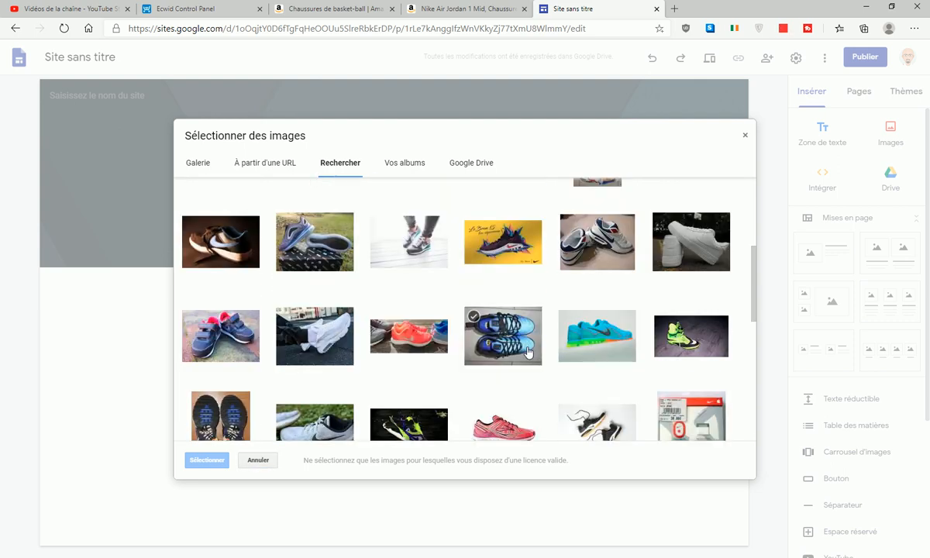
scroll(515, 347, "down", 4)
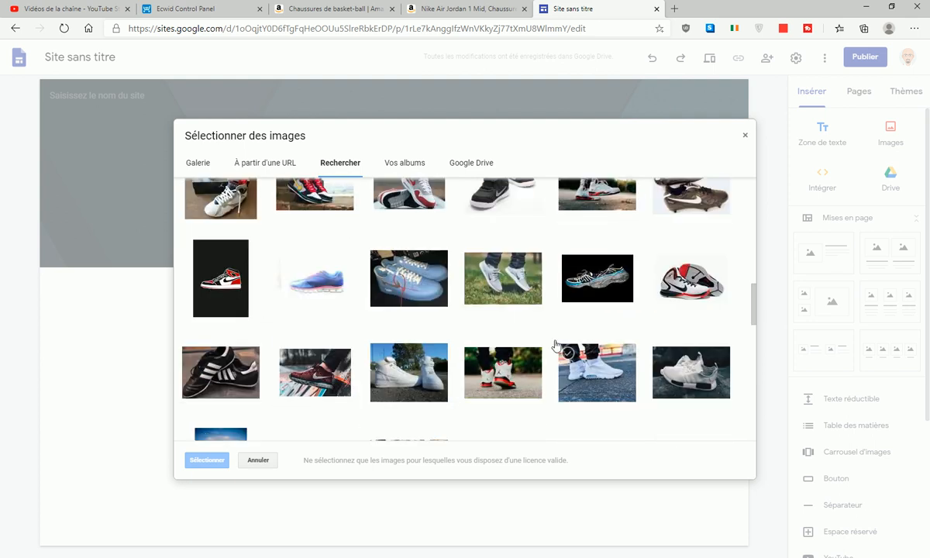
scroll(583, 362, "down", 3)
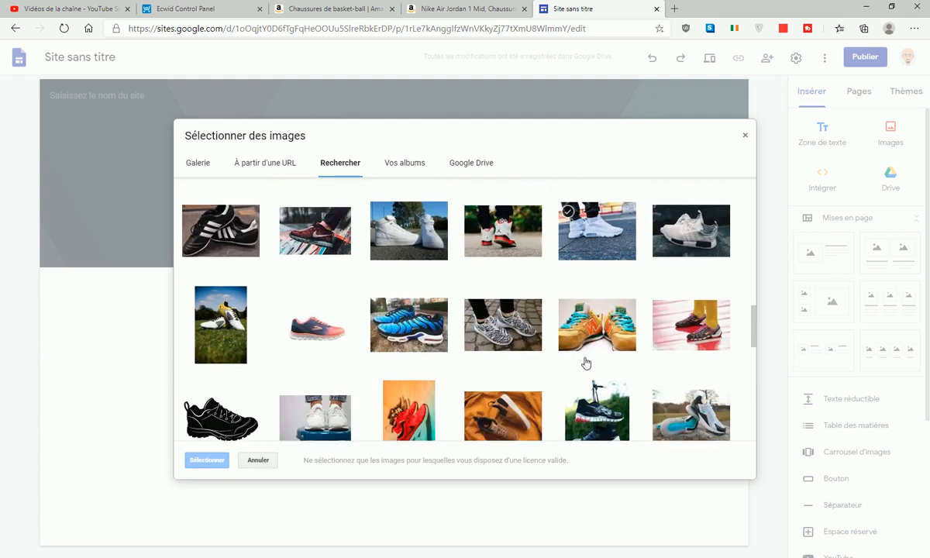
scroll(574, 357, "down", 6)
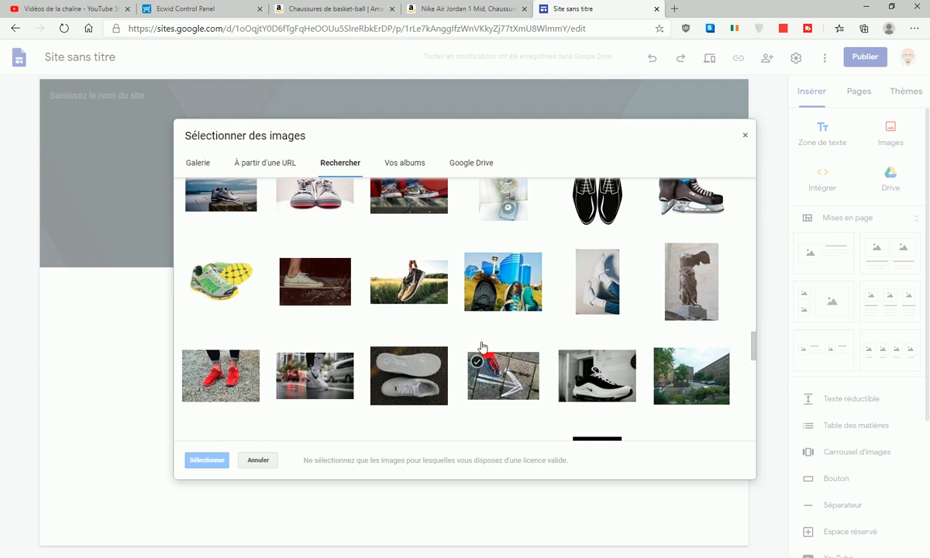
scroll(482, 347, "down", 2)
scroll(671, 340, "down", 4)
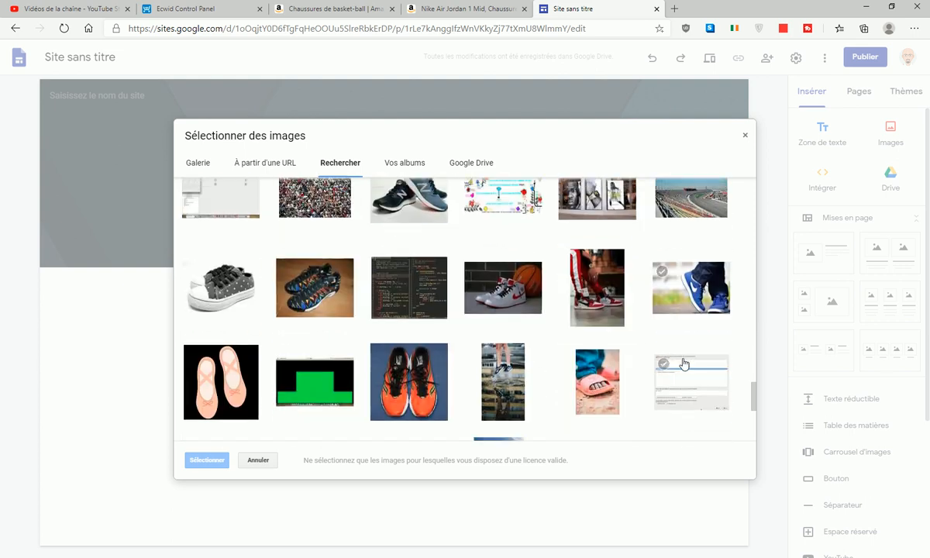
scroll(673, 365, "down", 5)
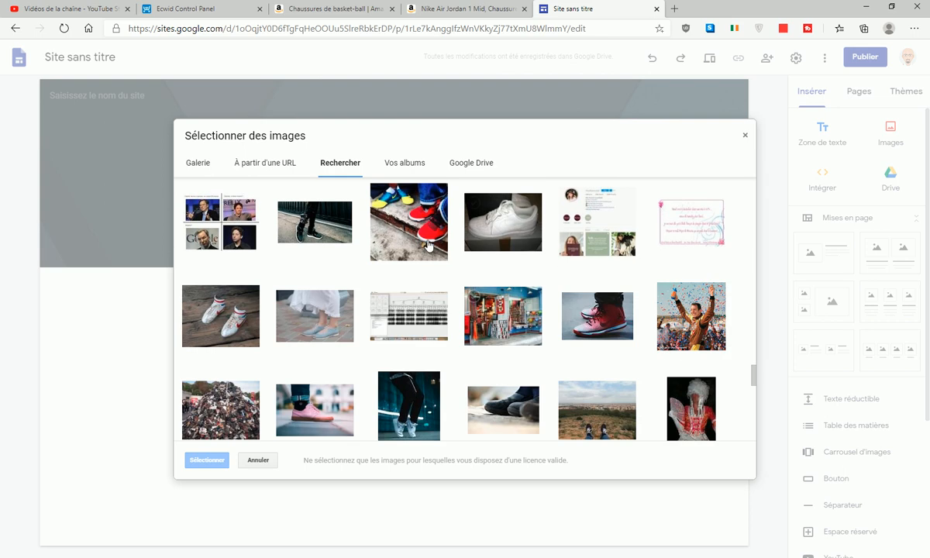
scroll(522, 282, "down", 1)
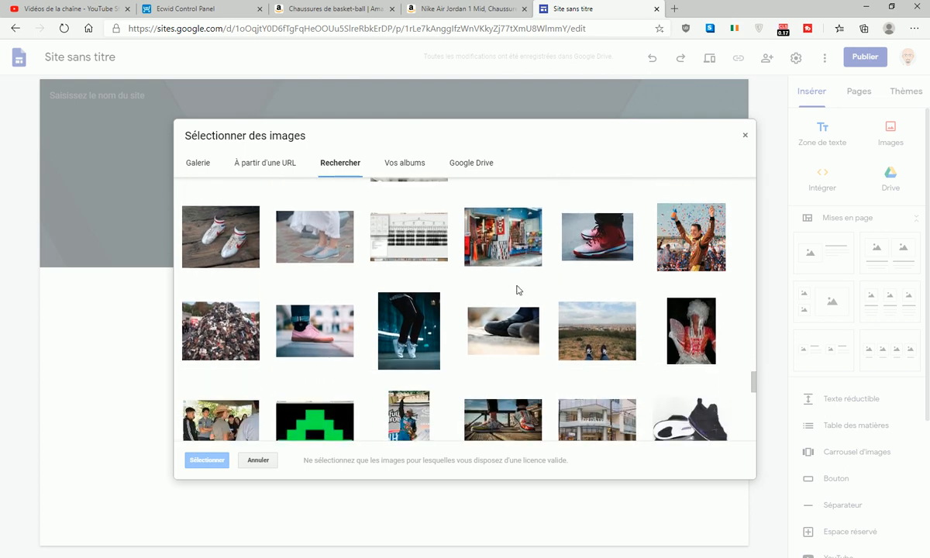
scroll(517, 291, "down", 1)
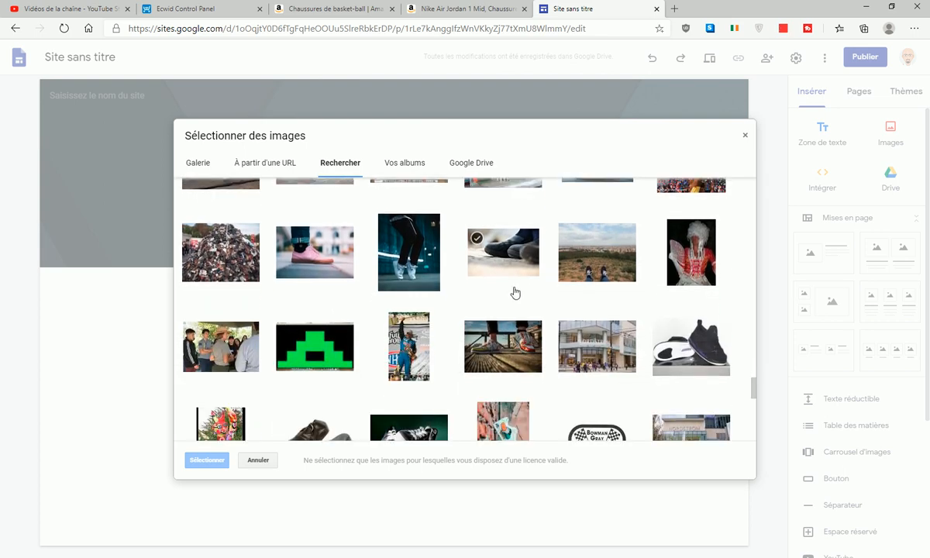
scroll(515, 293, "up", 1)
left_click(555, 267)
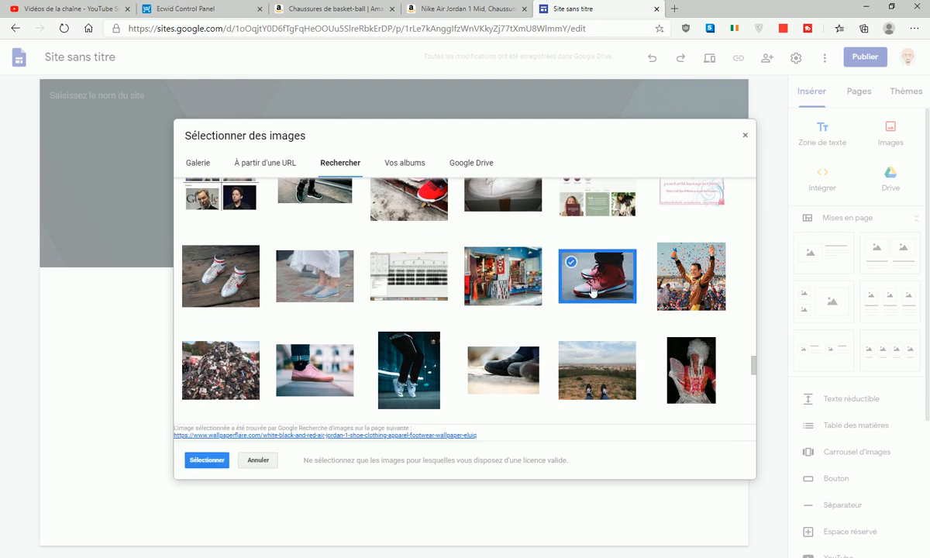
left_click(207, 460)
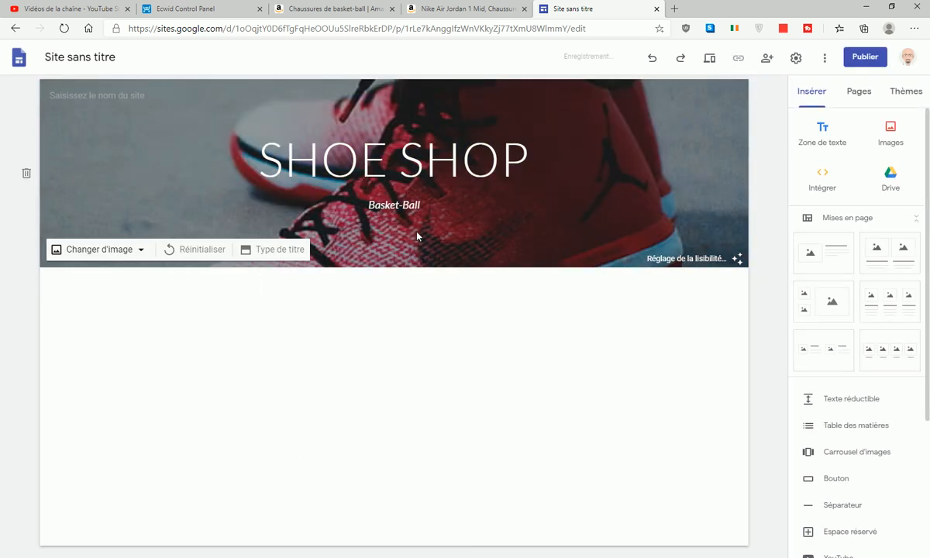
- Switch the header to a full cover layout and remove the dark photo overlay
left_click(269, 249)
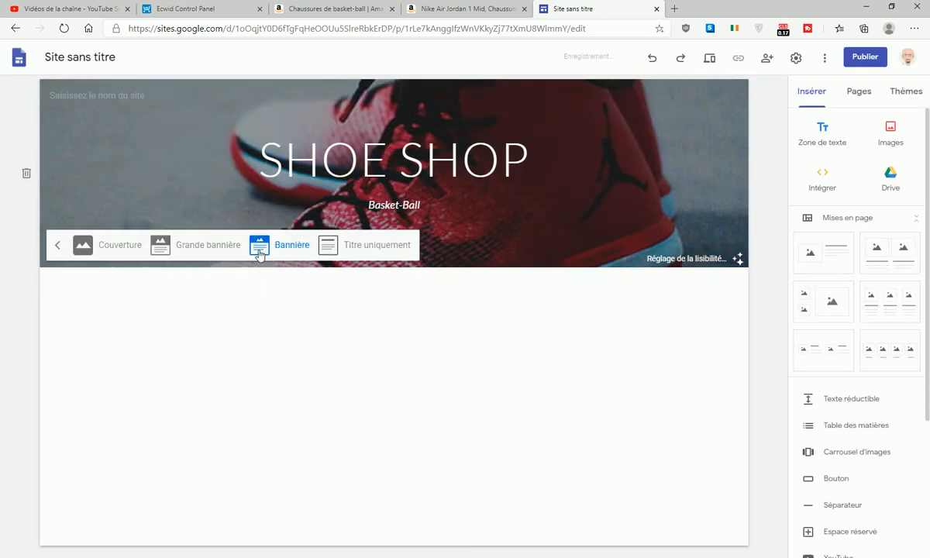
left_click(117, 245)
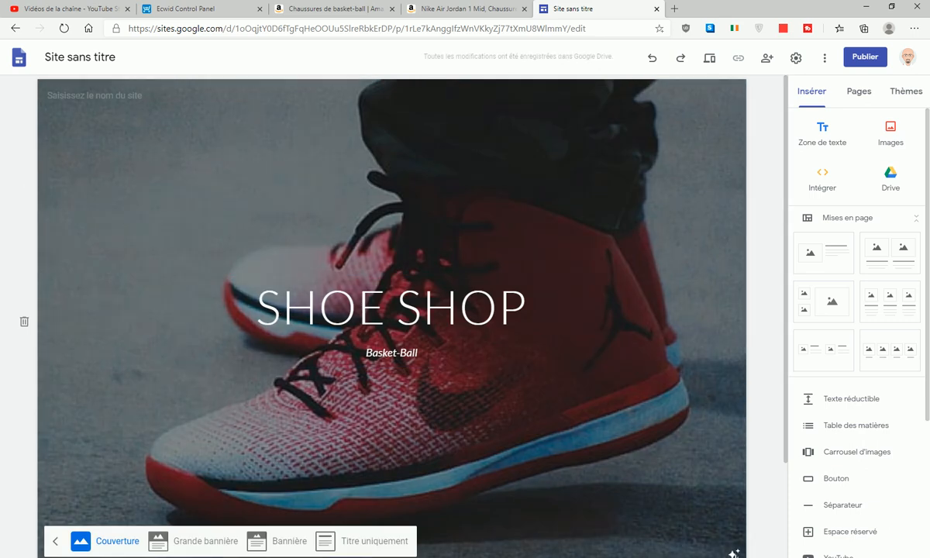
left_click(734, 554)
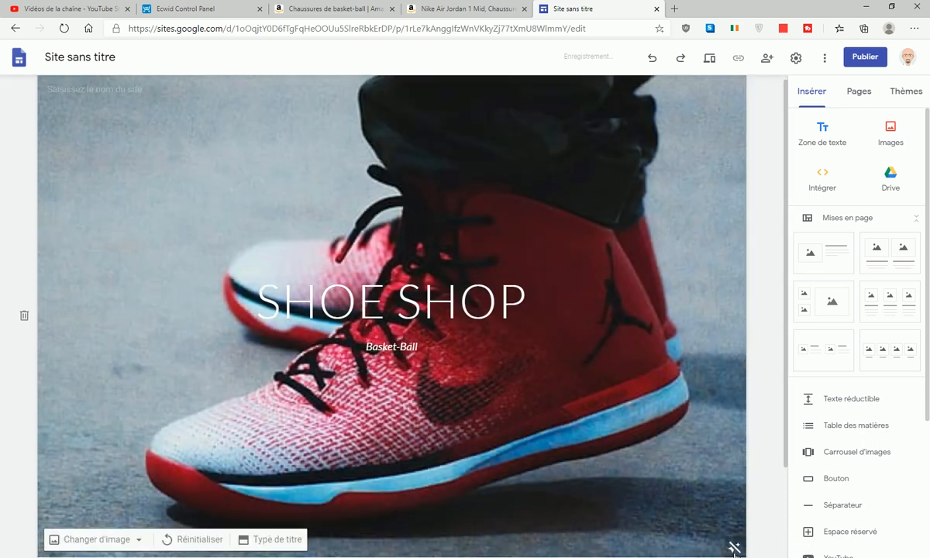
- Adjust the empty lines around the SHOE SHOP title and make it bold
left_click(258, 305)
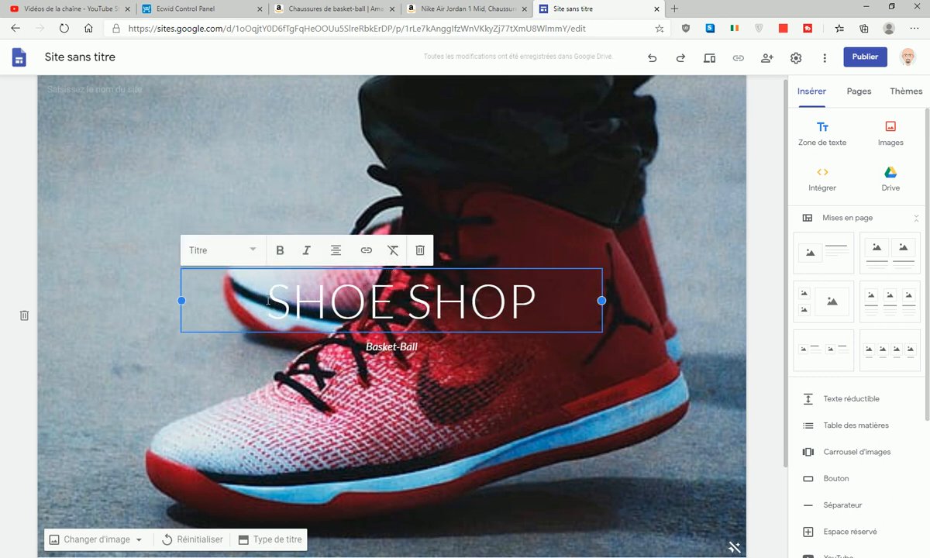
key("Return")
key("Return")
key("Return")
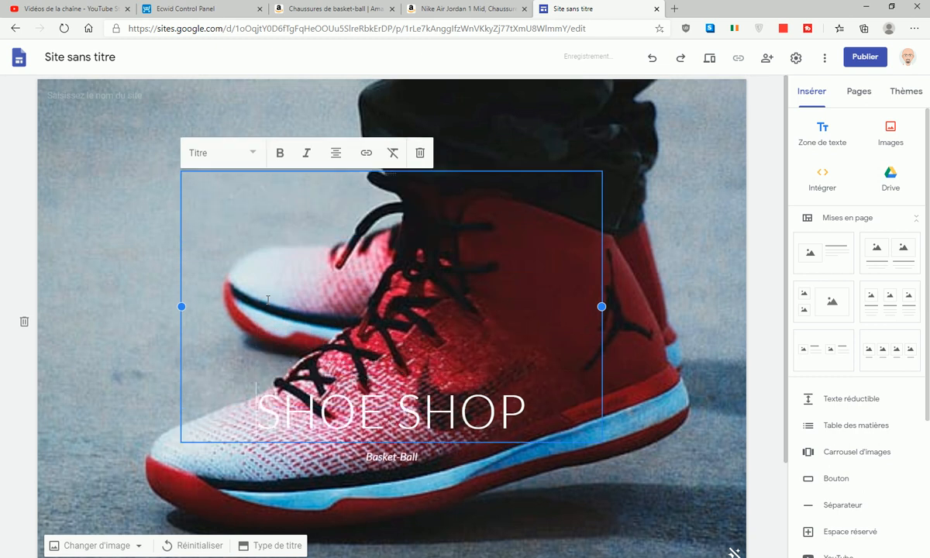
left_click(283, 270)
key("BackSpace")
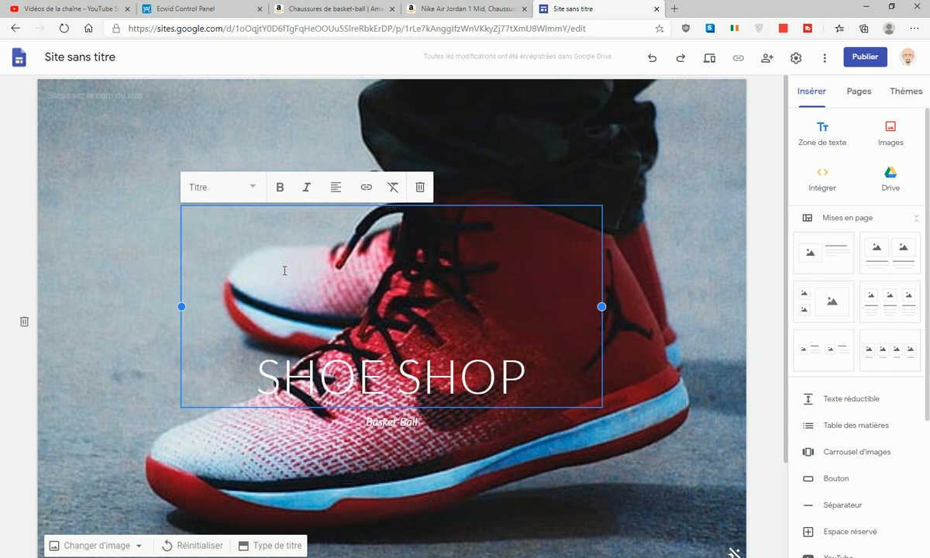
key("BackSpace")
key("BackSpace")
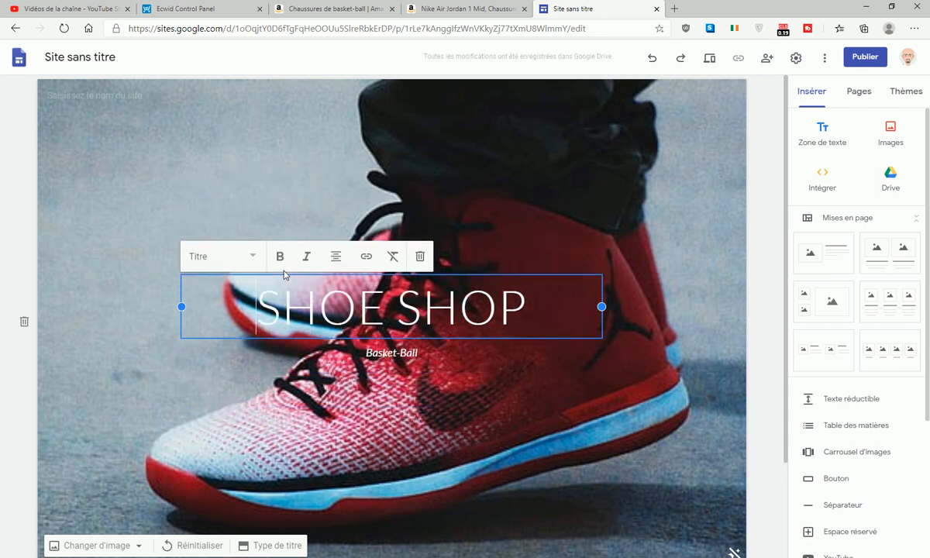
left_click_drag(231, 300, 592, 310)
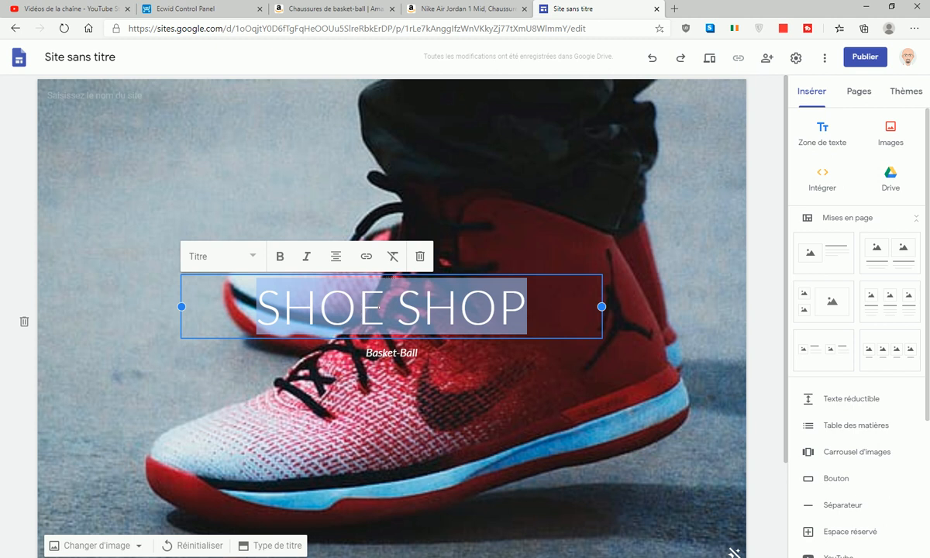
left_click(279, 255)
left_click(538, 301)
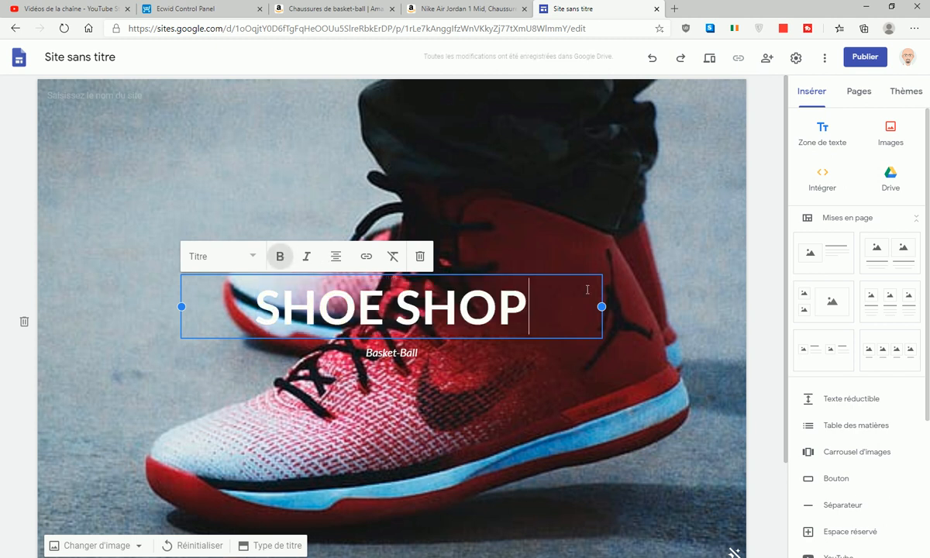
left_click(673, 246)
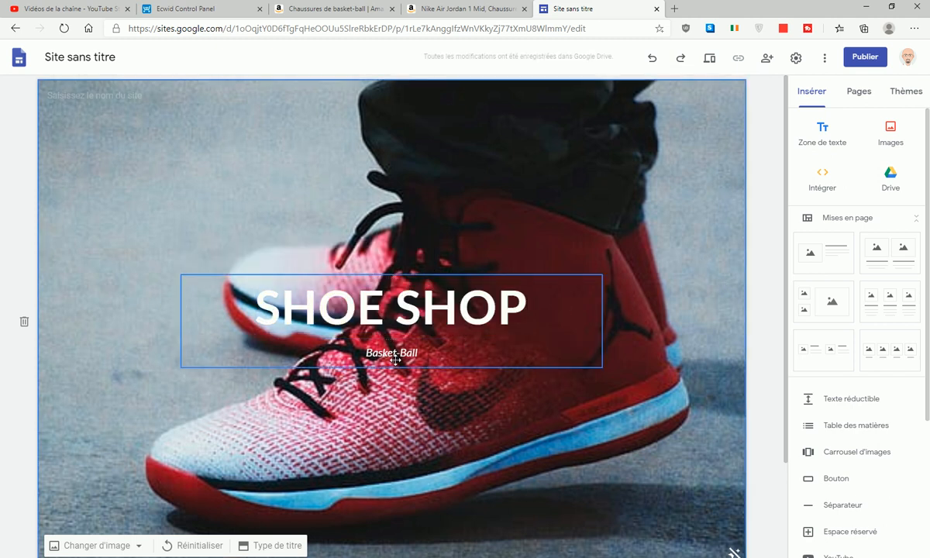
- Copy the SHOE SHOP title text and paste it into the site-name field
left_click(246, 294)
left_click_drag(246, 295, 511, 282)
key("ctrl+c")
right_click(508, 312)
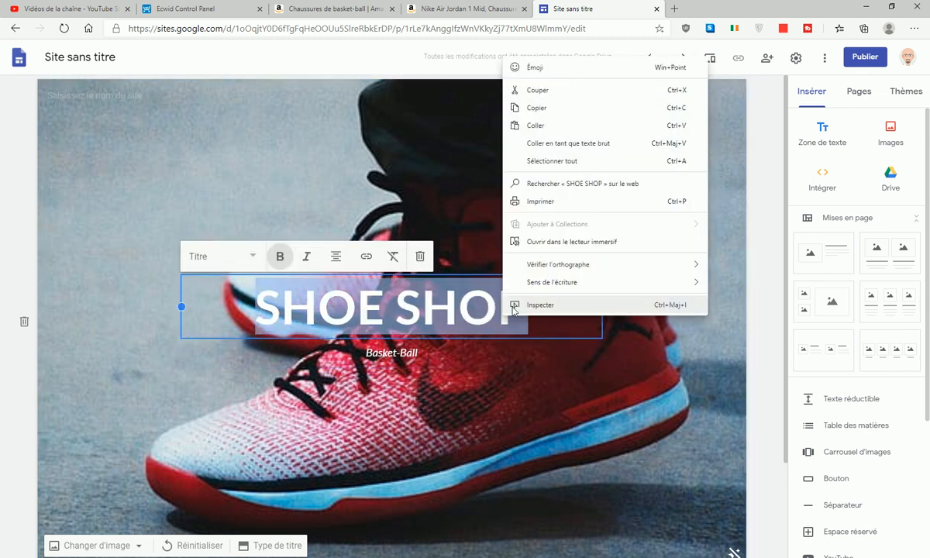
left_click(537, 108)
right_click(96, 91)
left_click(127, 197)
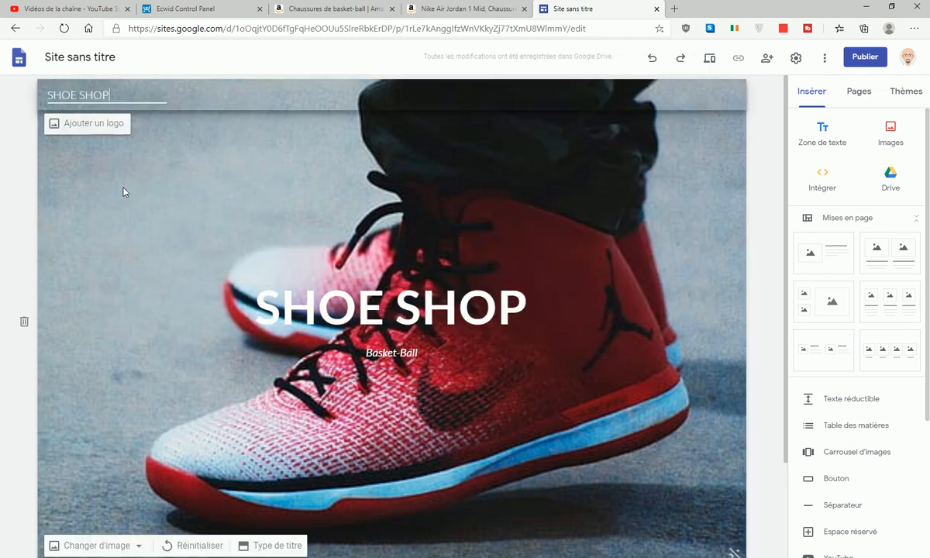
- Extend the site name to 'SHOE SHOP- Basket -ball trainers'
left_click(120, 94)
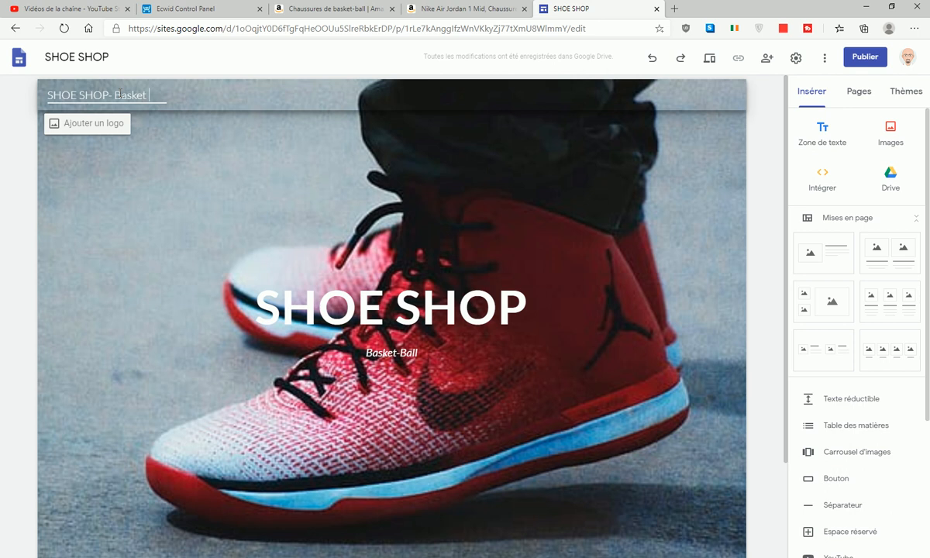
type("- Basket -ball")
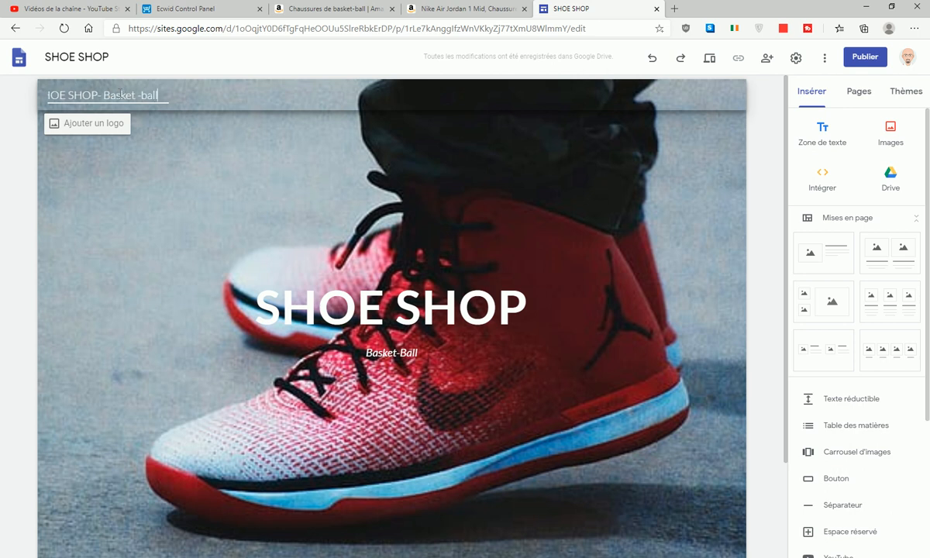
type(" trainers")
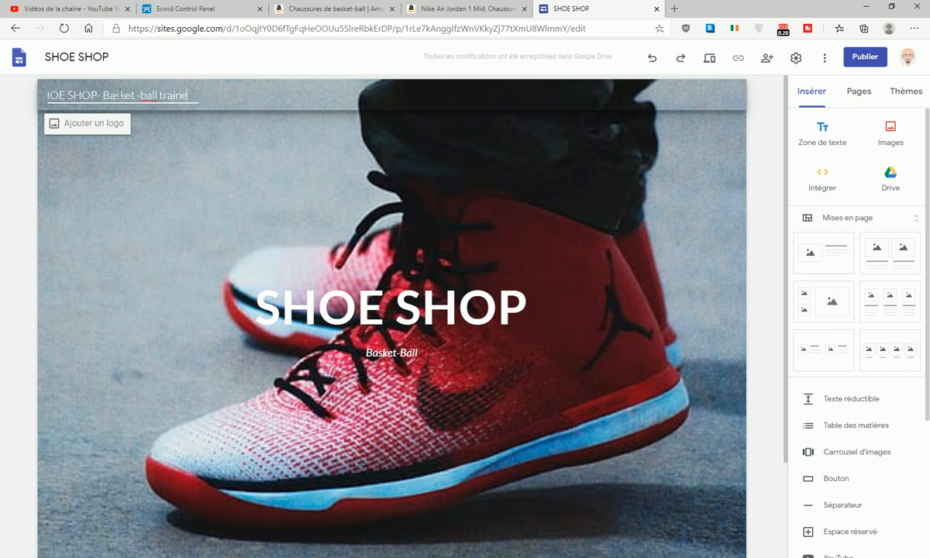
left_click(137, 160)
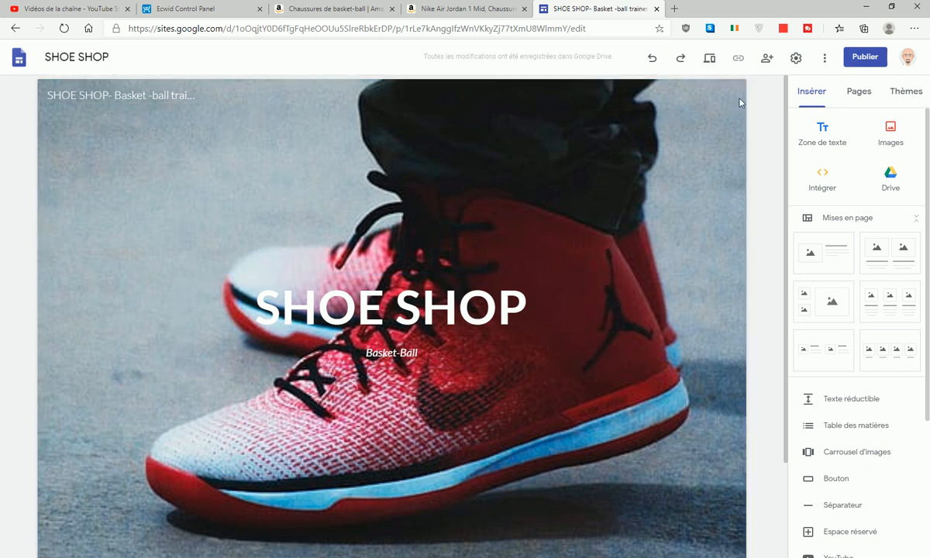
- Publish the site at the shoe-shop-basket-ball-trainers web address
left_click(865, 56)
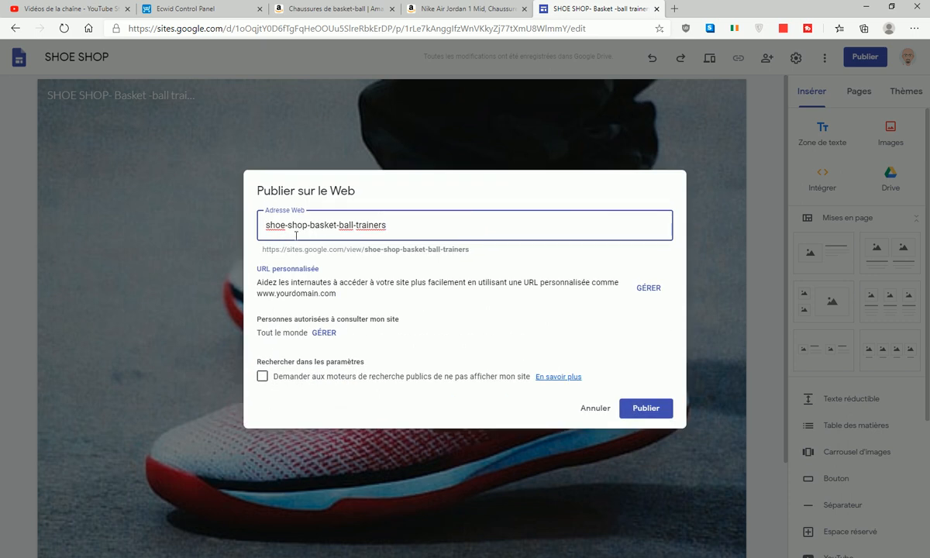
left_click(645, 407)
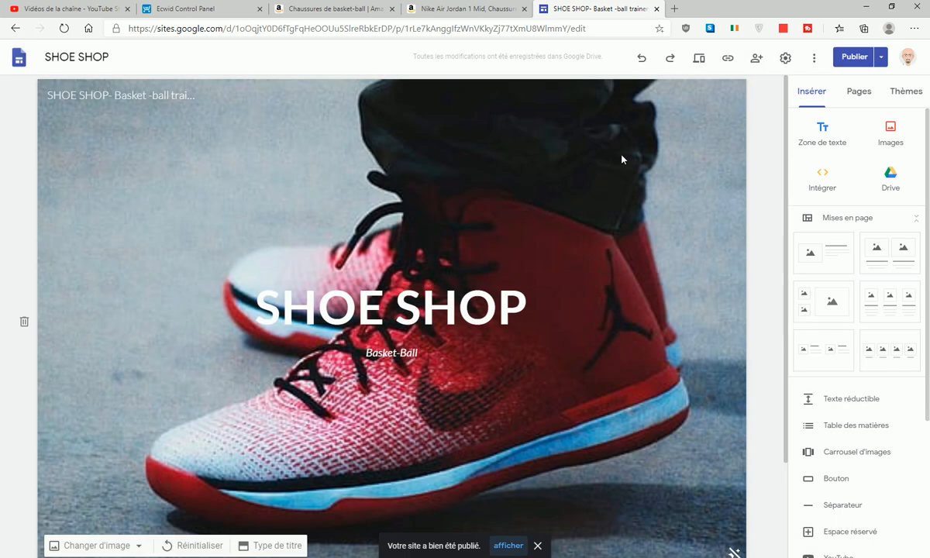
left_click(785, 58)
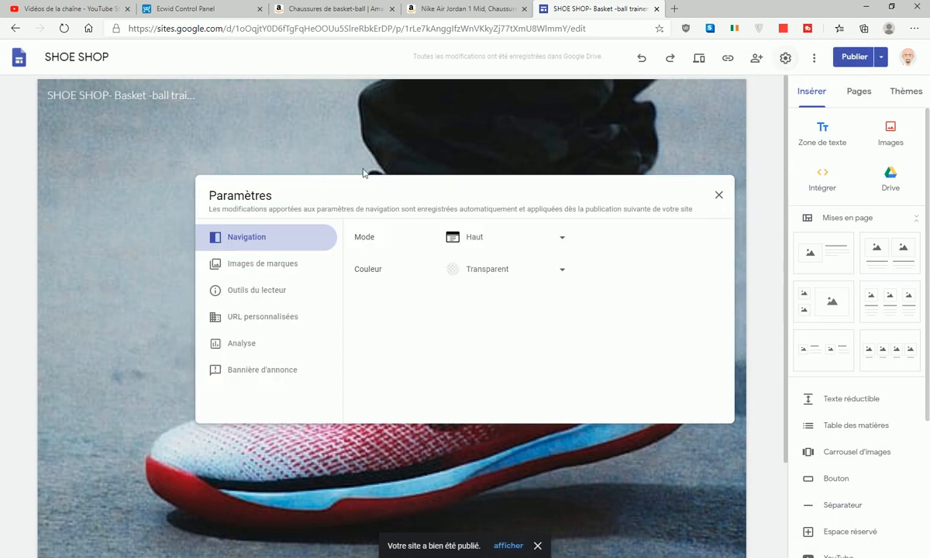
- Set the site's navigation bar colour to Noir (black) in the site settings
left_click(527, 269)
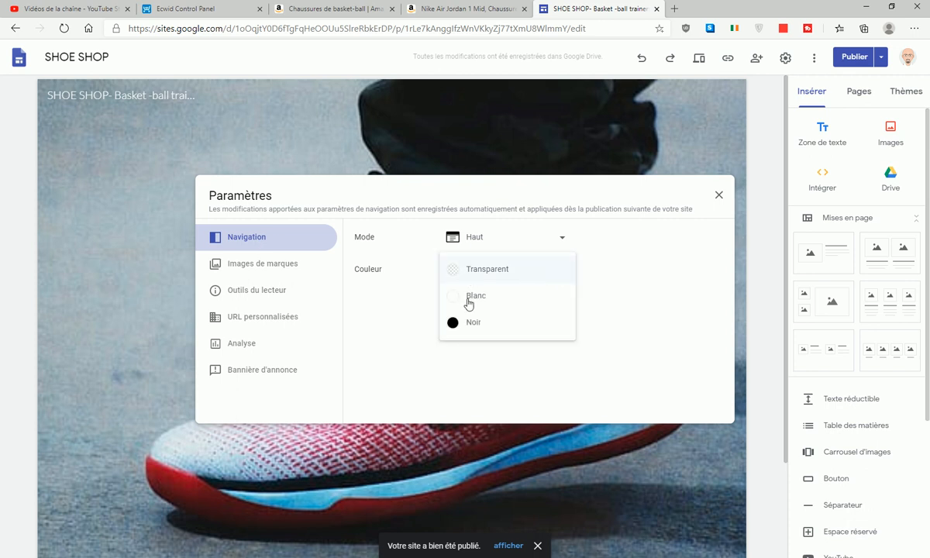
left_click(490, 324)
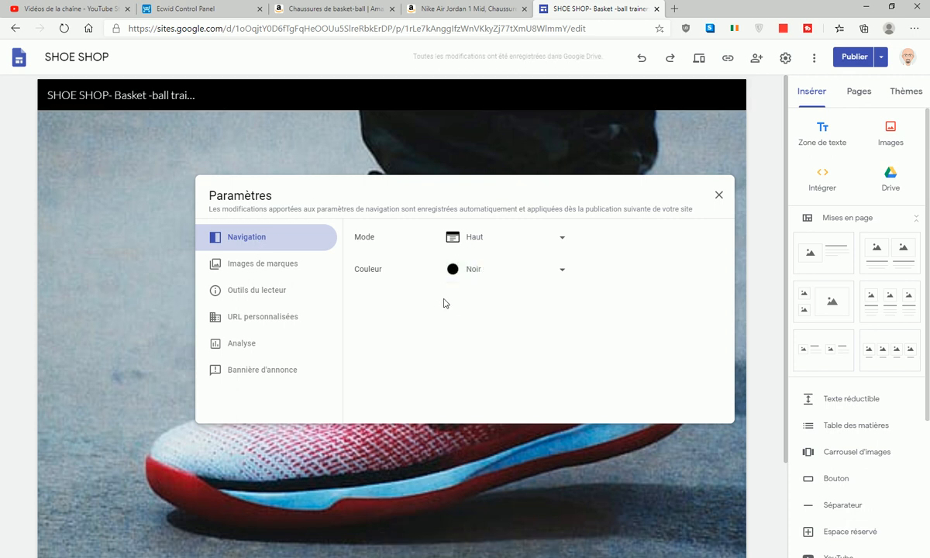
left_click(719, 197)
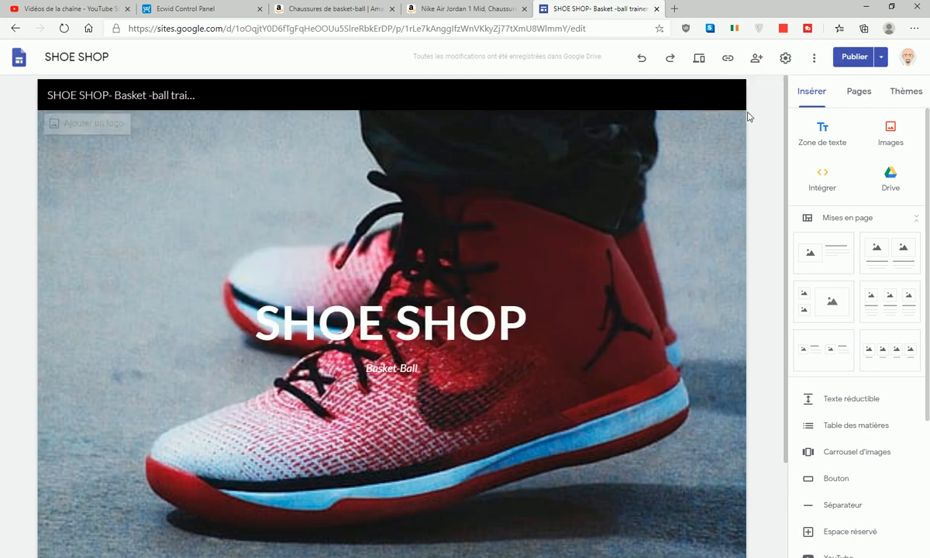
- Enter the announcement banner message 'Promo Basket-ball trainers'
left_click(787, 62)
left_click(237, 370)
left_click(393, 370)
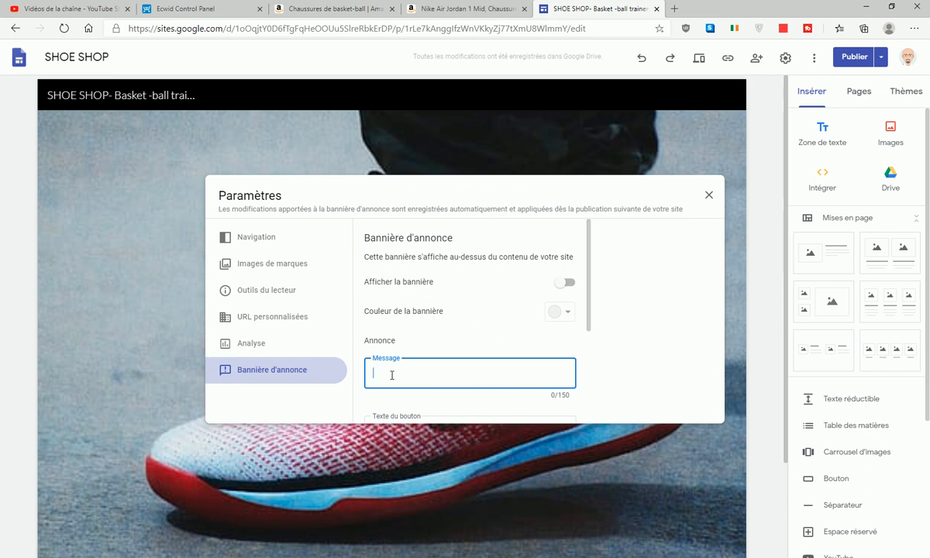
type("Promo Basket-ba")
type("ll trainers")
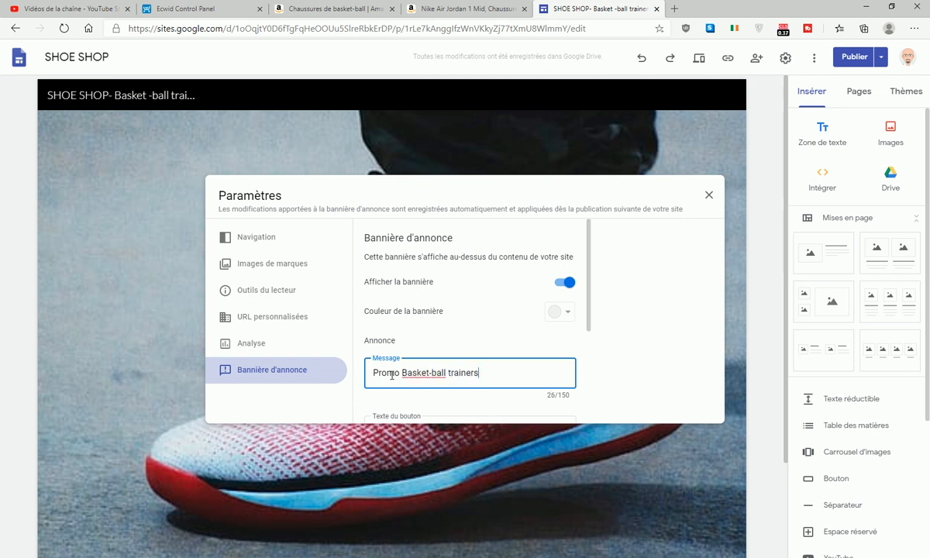
scroll(410, 359, "down", 1)
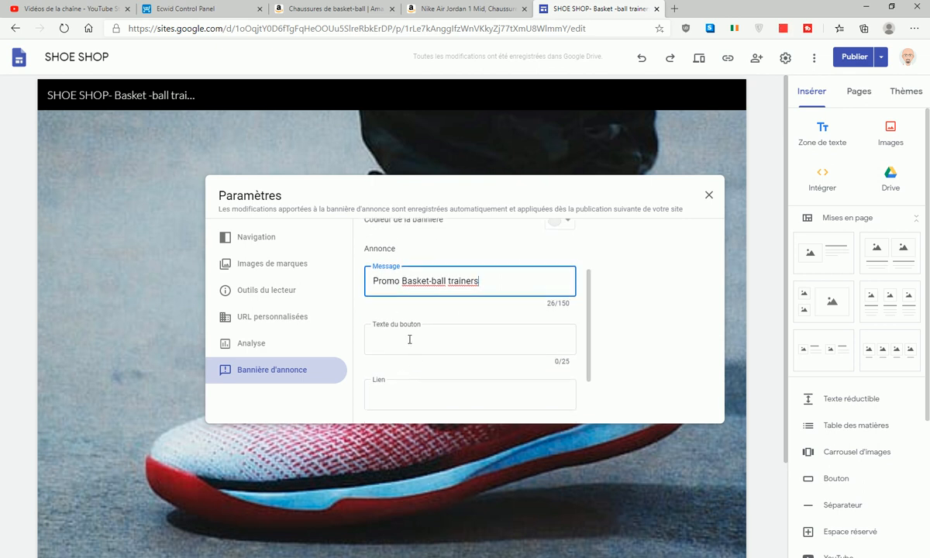
left_click(408, 339)
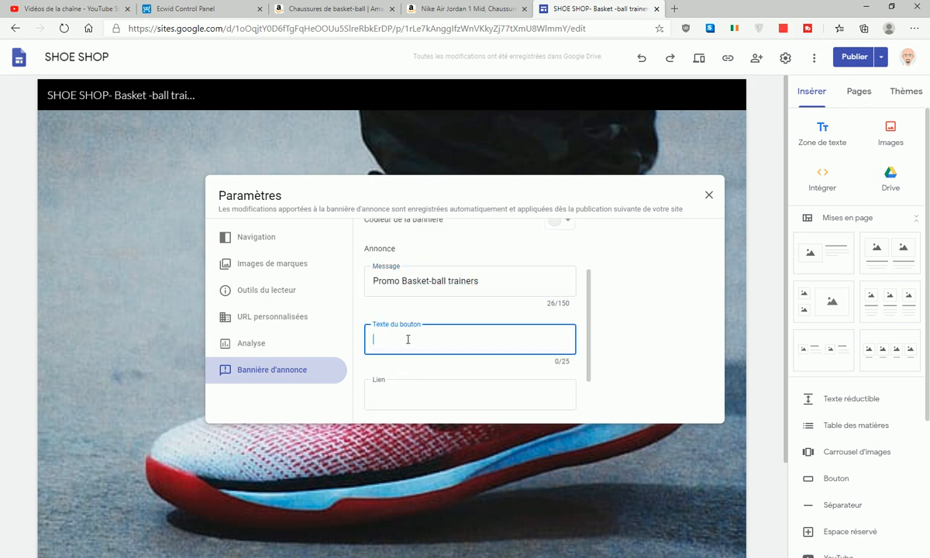
type("ACHETER")
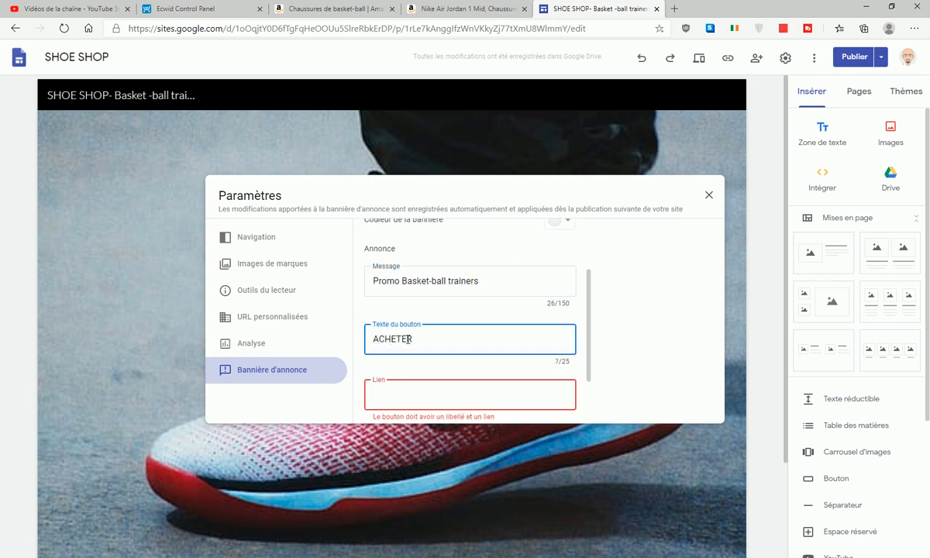
left_click(419, 394)
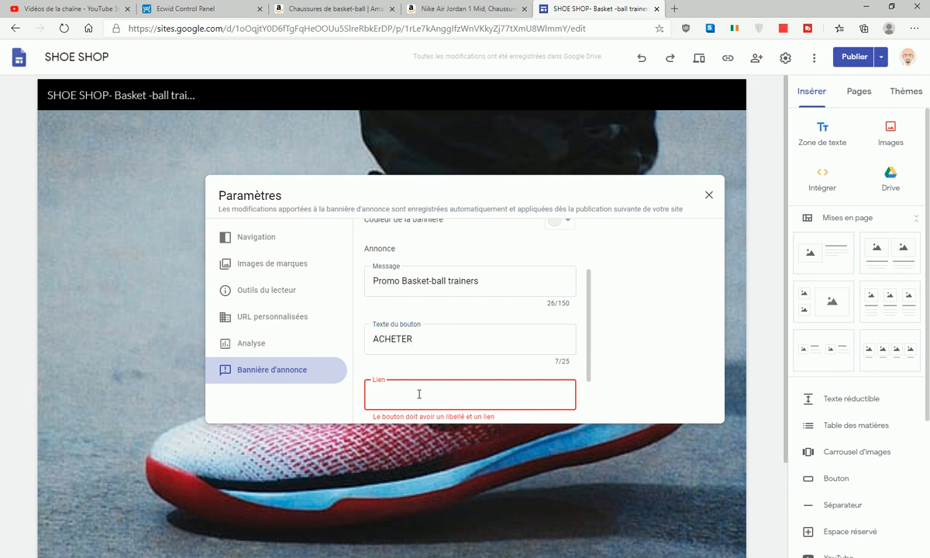
key("ctrl+Tab")
key("ctrl+Tab")
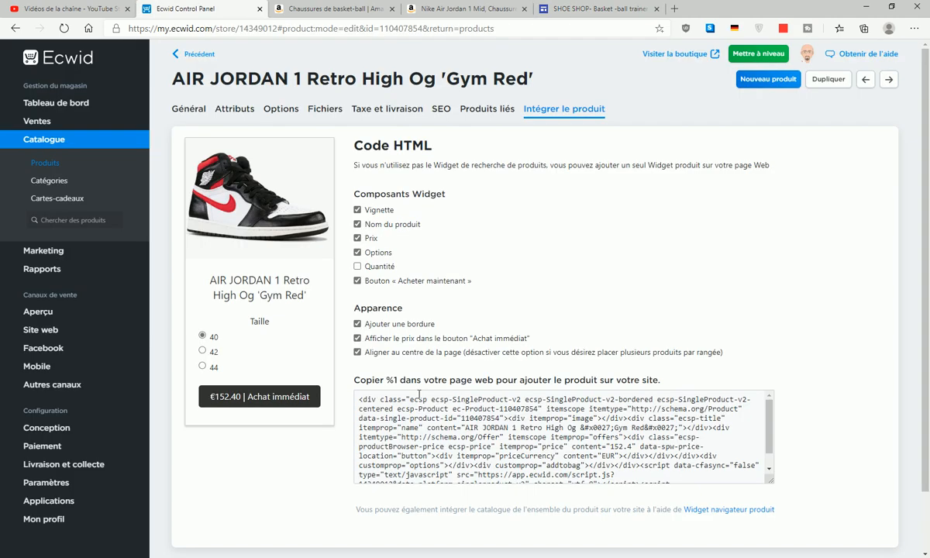
left_click(579, 8)
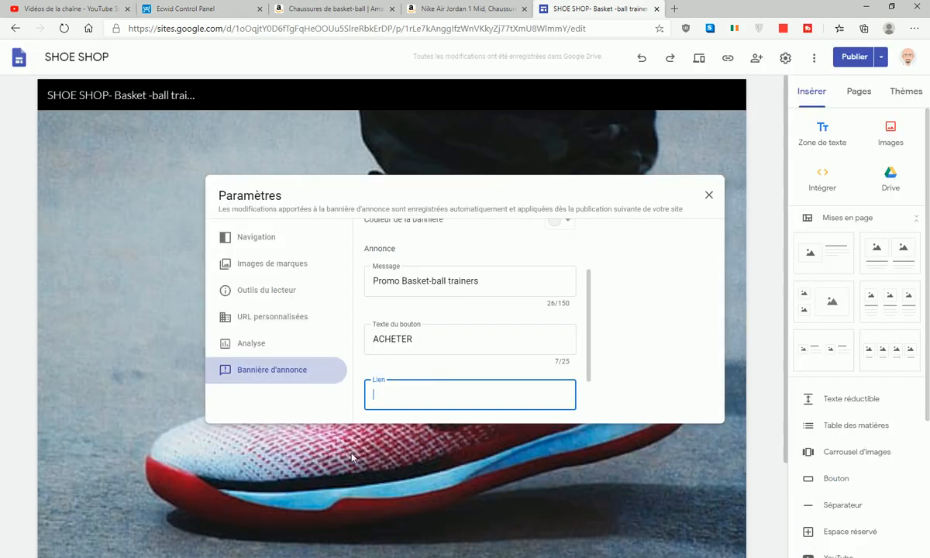
type("@")
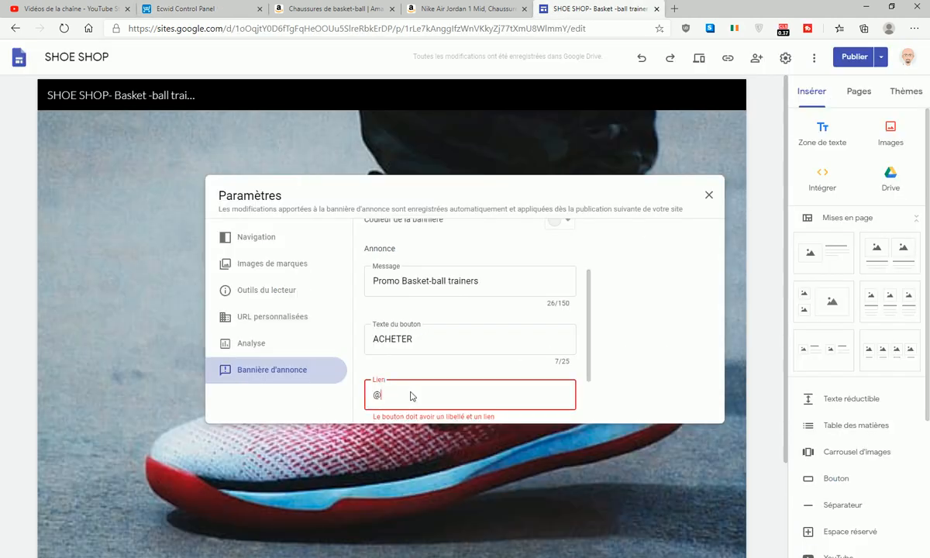
left_click_drag(400, 390, 341, 398)
type("www.google.com")
left_click(656, 327)
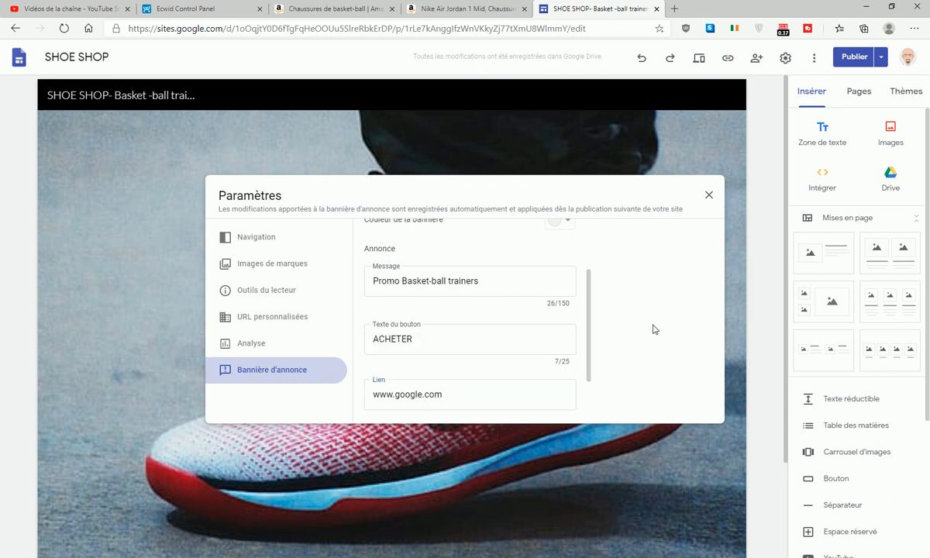
- Make the announcement banner red
left_click(707, 196)
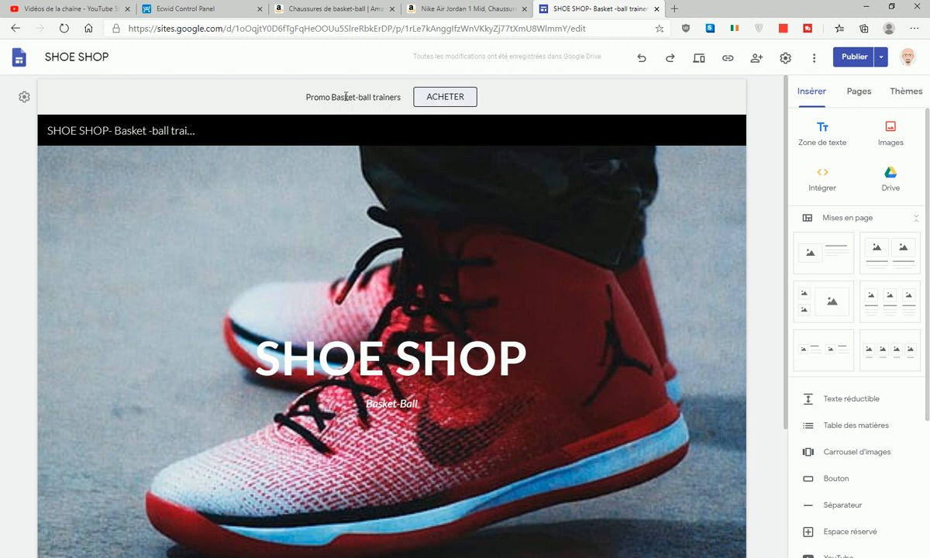
left_click(23, 98)
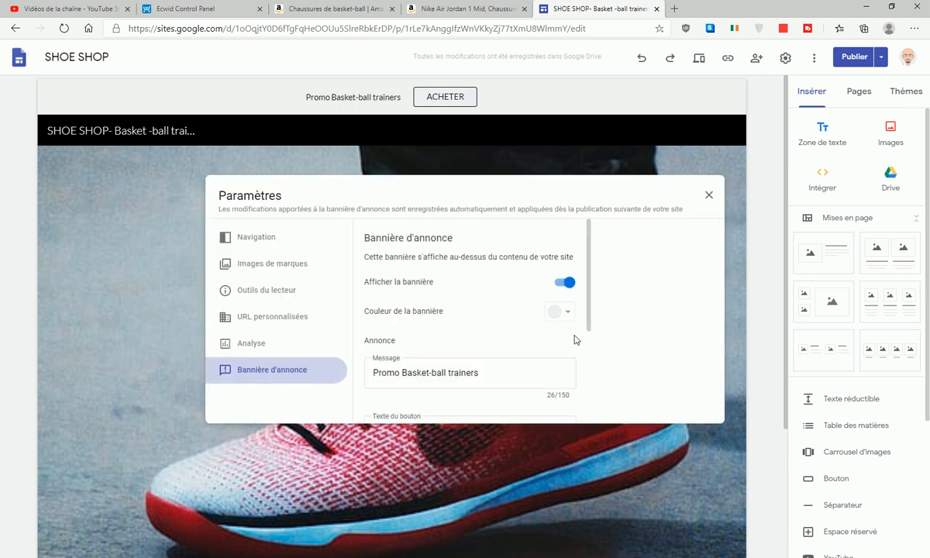
left_click(559, 311)
left_click(552, 384)
left_click(708, 195)
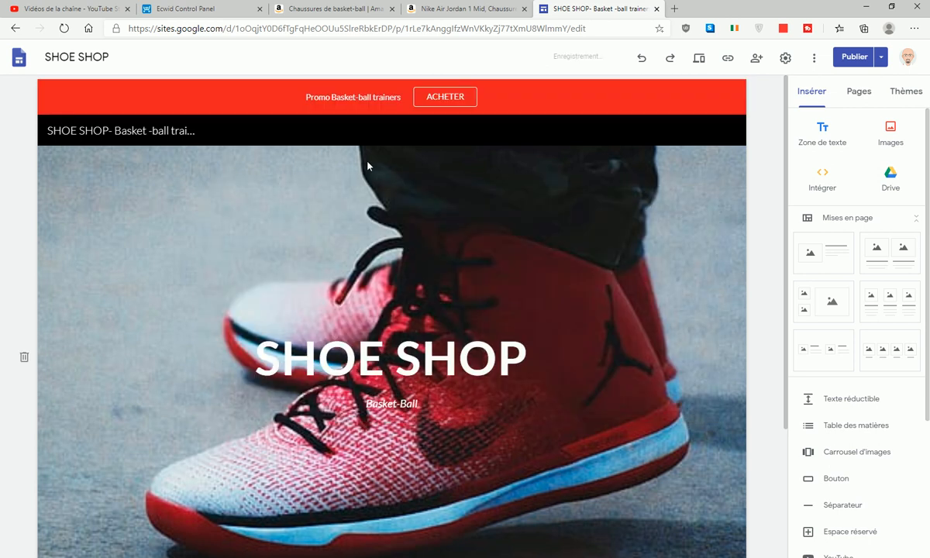
- Publish the updated site with its new banner
left_click(855, 62)
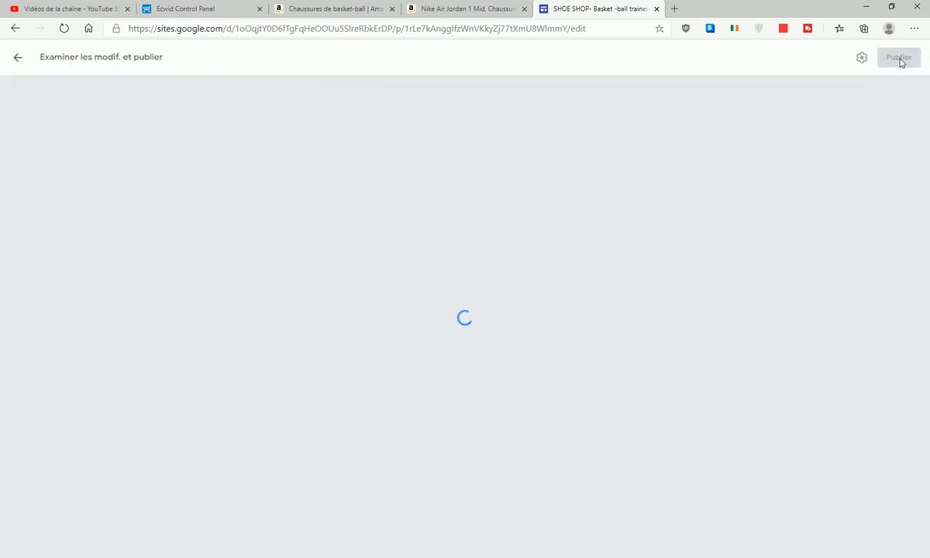
left_click(905, 60)
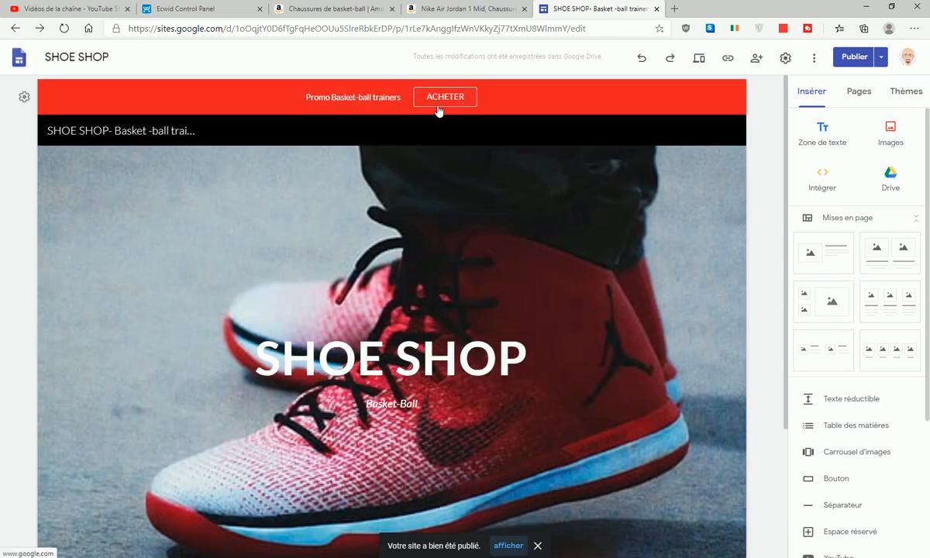
left_click(167, 12)
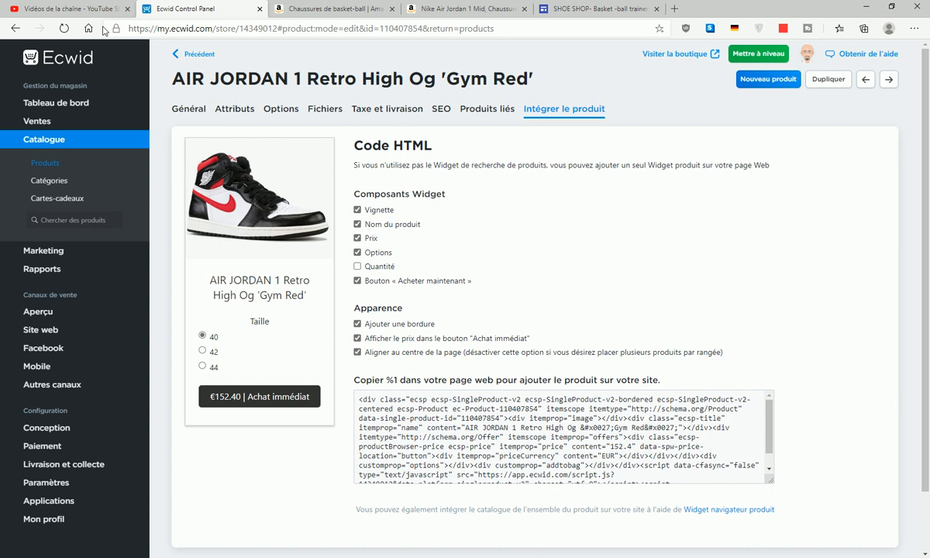
- Copy the Site web personnalisé integration code from Ecwid's Aperçu, then go to Conception
left_click(56, 313)
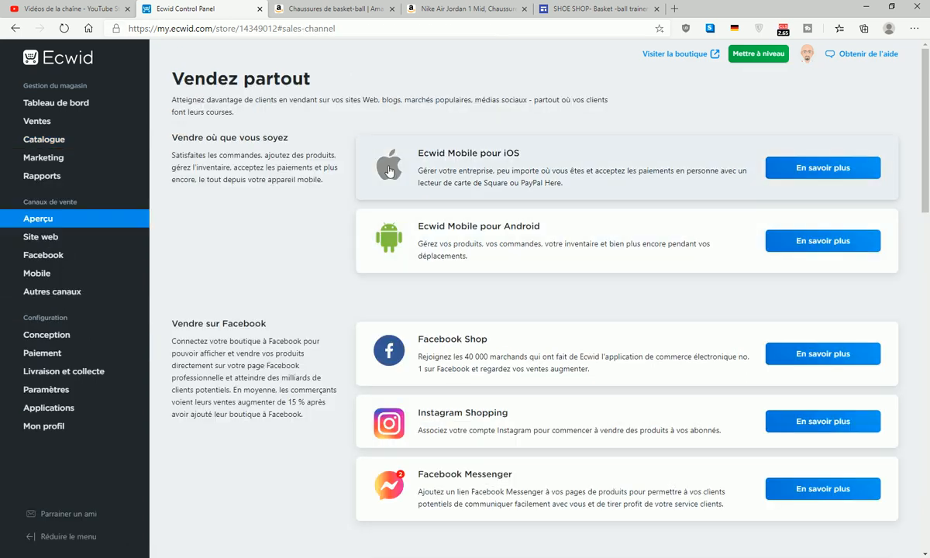
scroll(424, 183, "down", 4)
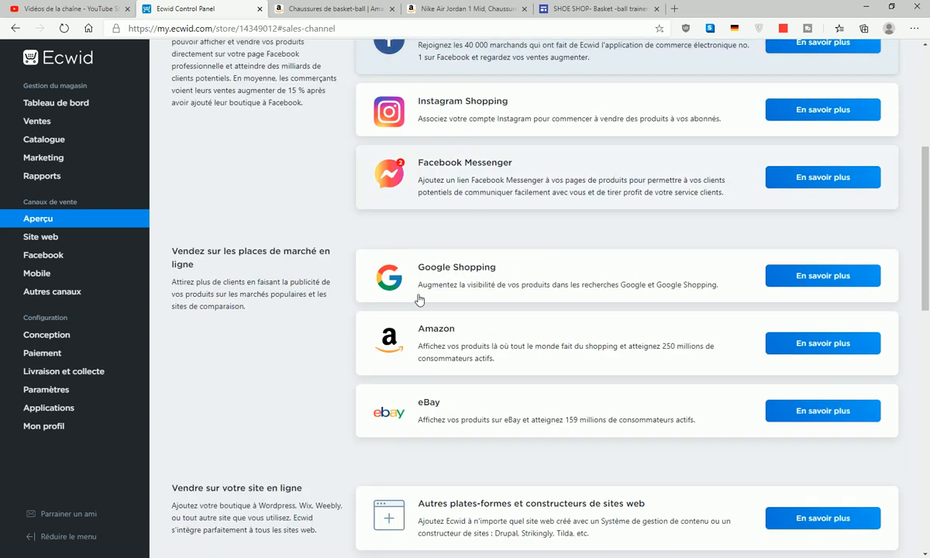
scroll(427, 284, "down", 5)
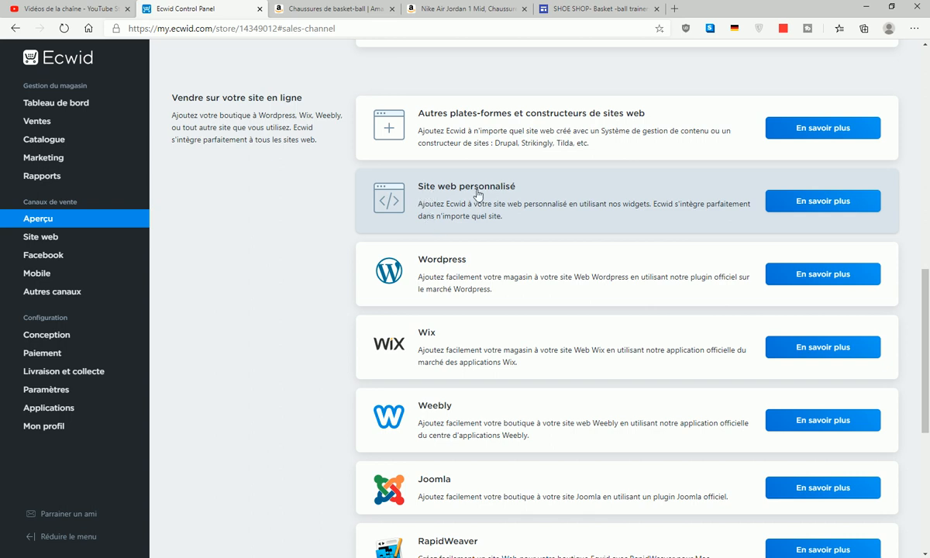
left_click(879, 200)
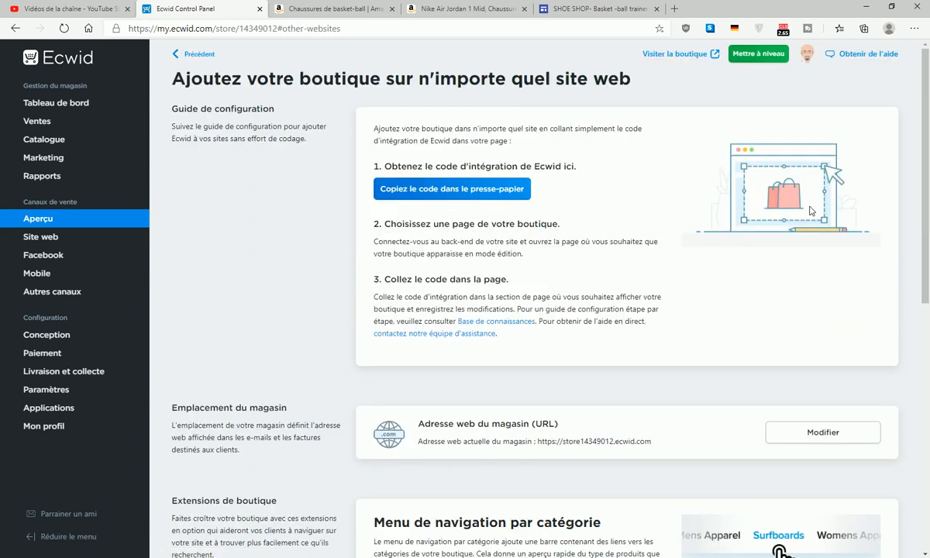
left_click(447, 197)
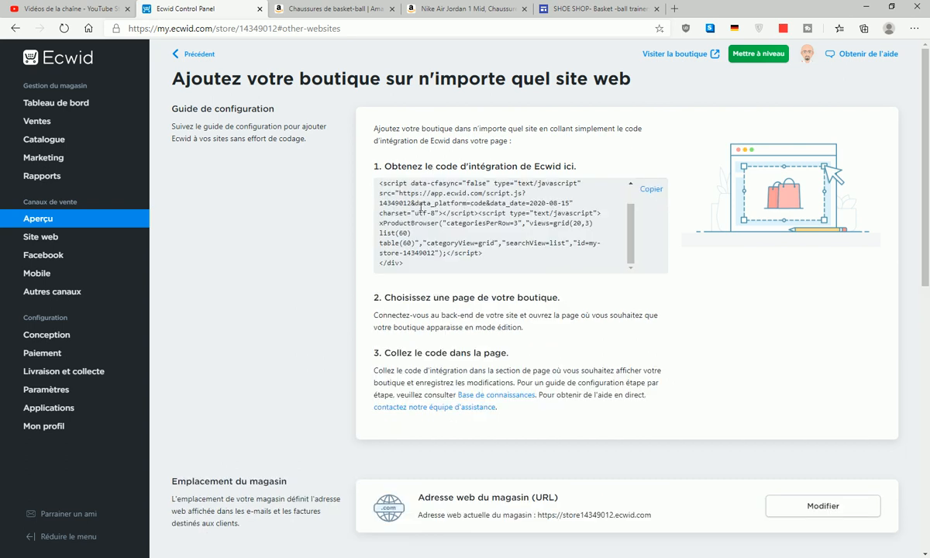
left_click(53, 337)
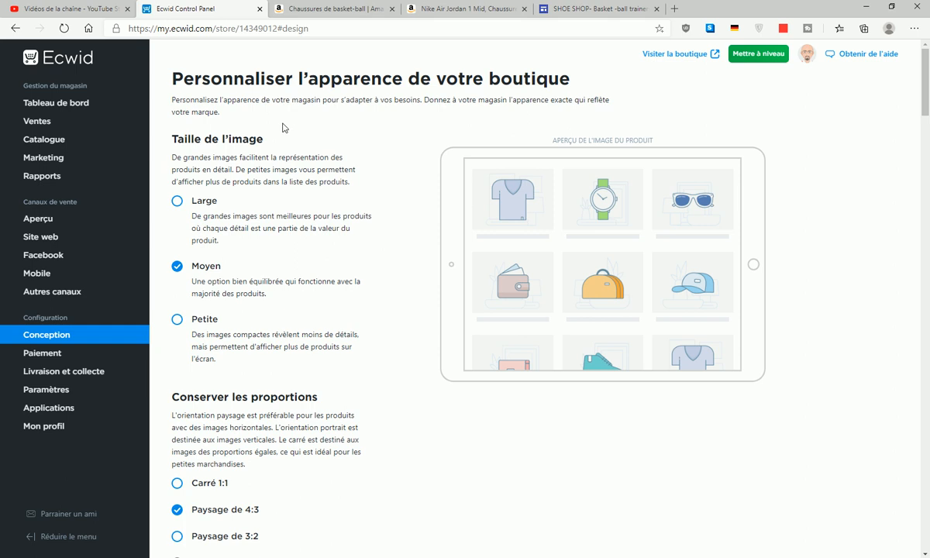
left_click(178, 203)
left_click(178, 269)
left_click(178, 322)
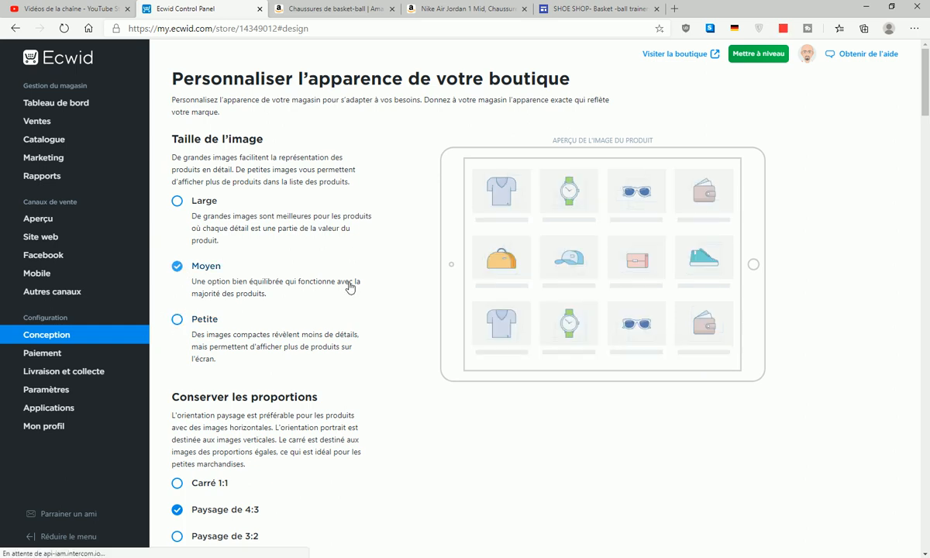
left_click(325, 268)
scroll(341, 310, "down", 5)
scroll(235, 214, "up", 1)
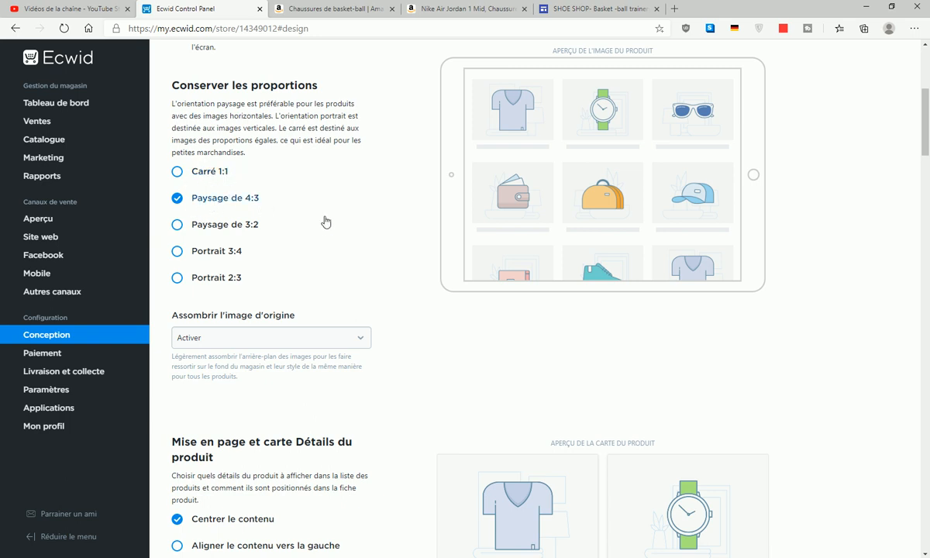
scroll(333, 228, "down", 4)
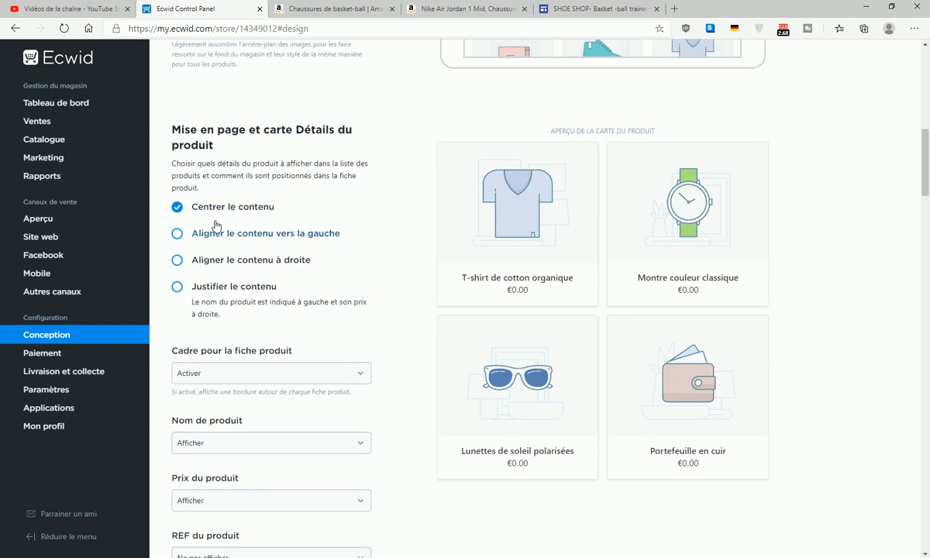
left_click(177, 232)
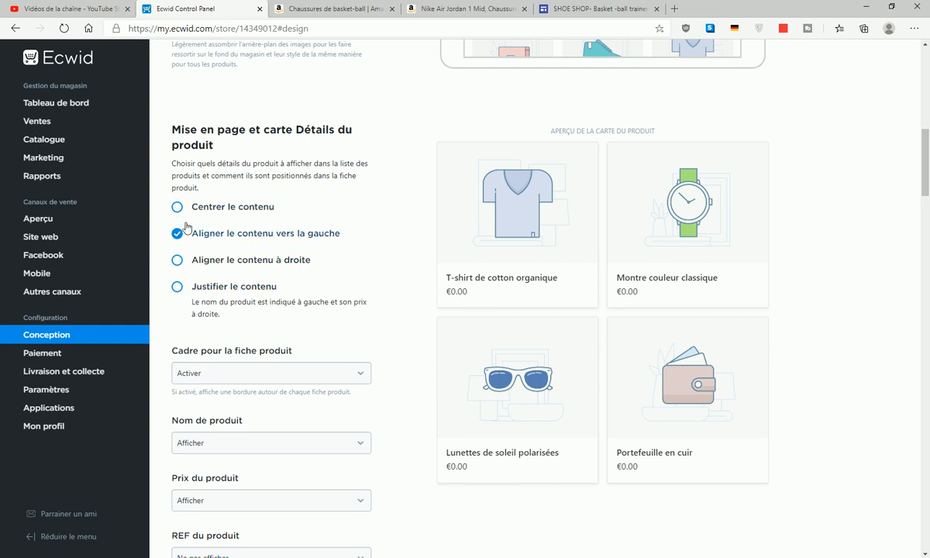
left_click(177, 207)
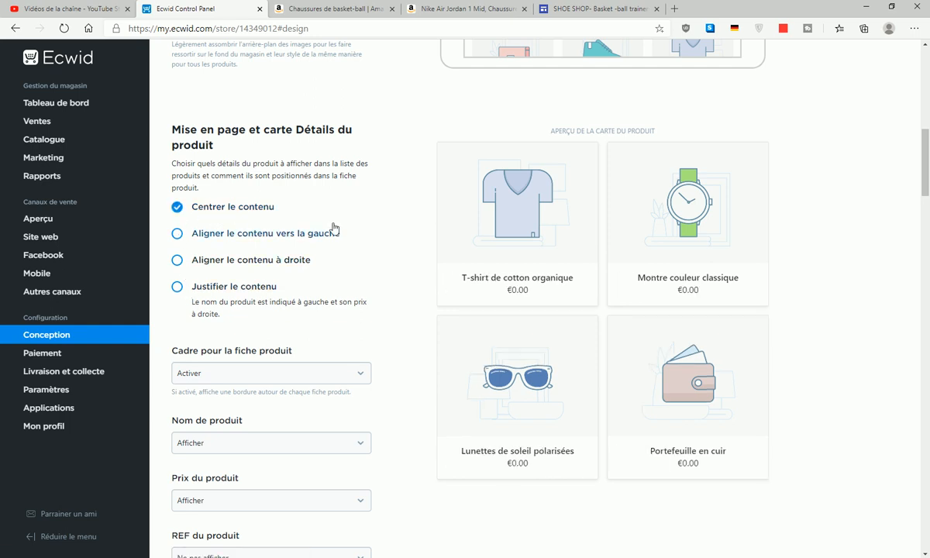
scroll(331, 226, "down", 4)
scroll(230, 150, "up", 1)
scroll(231, 149, "up", 1)
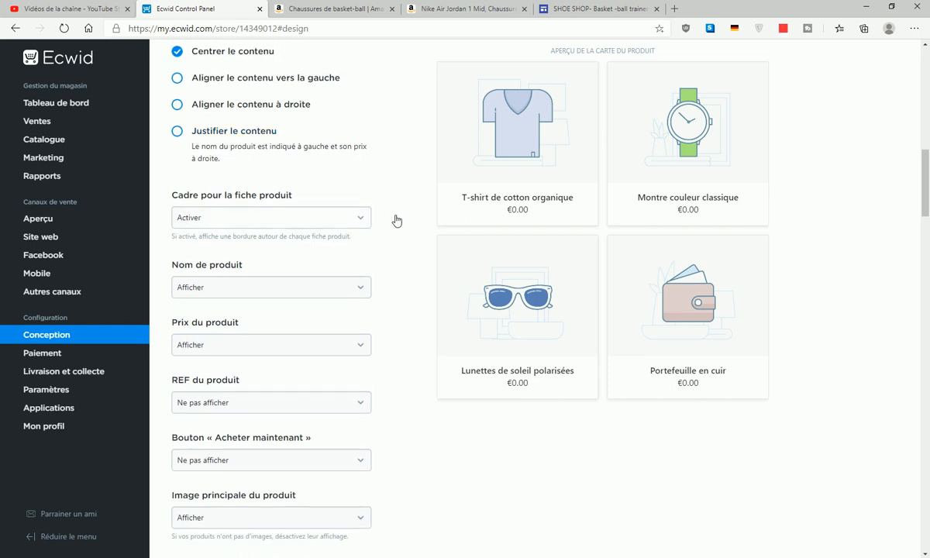
left_click(254, 217)
left_click(192, 247)
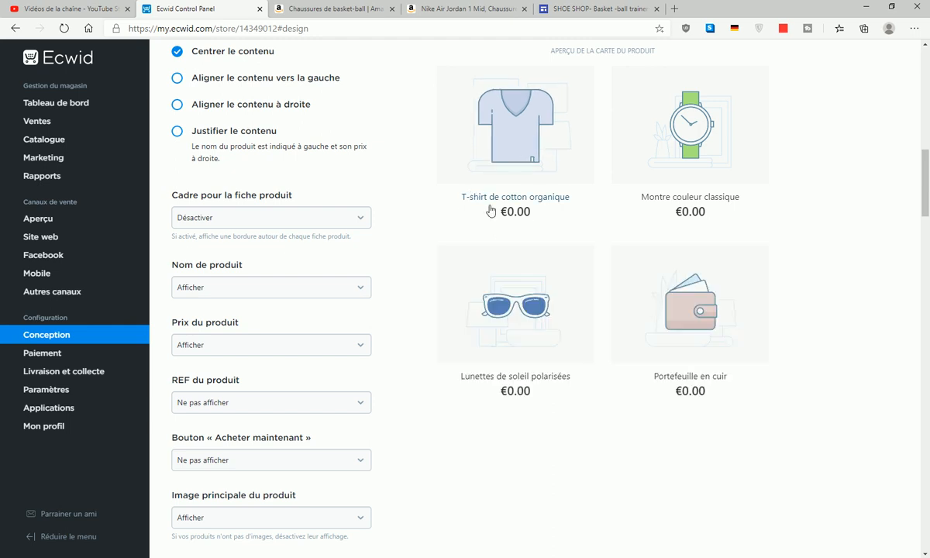
left_click(234, 216)
left_click(192, 233)
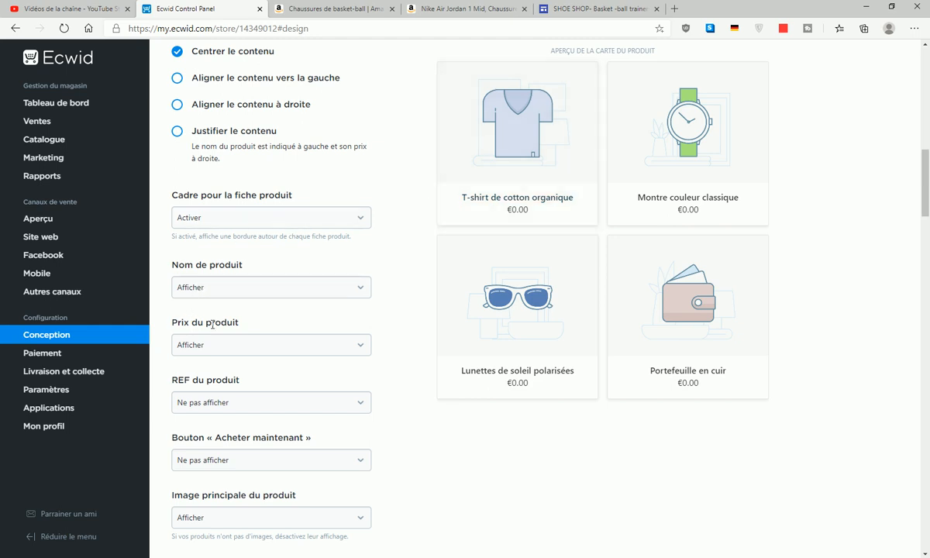
left_click(271, 345)
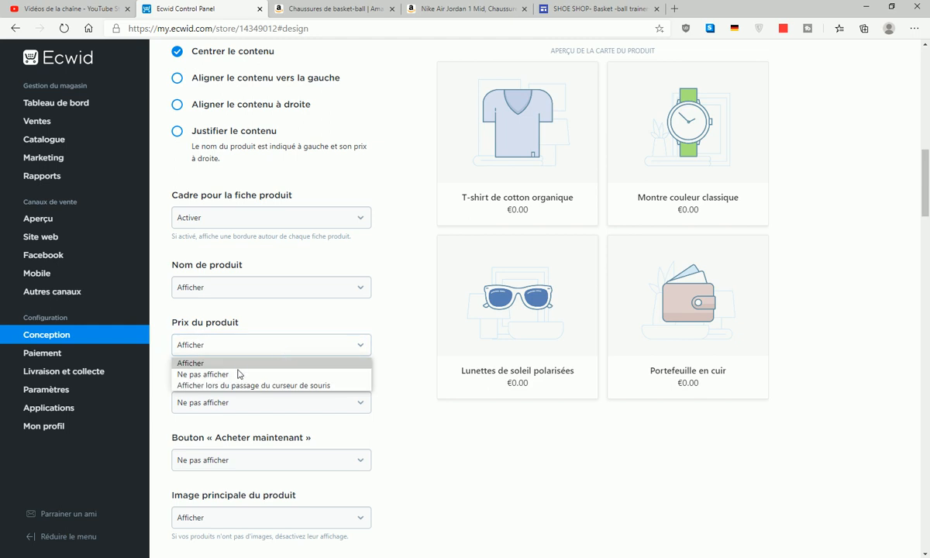
left_click(398, 322)
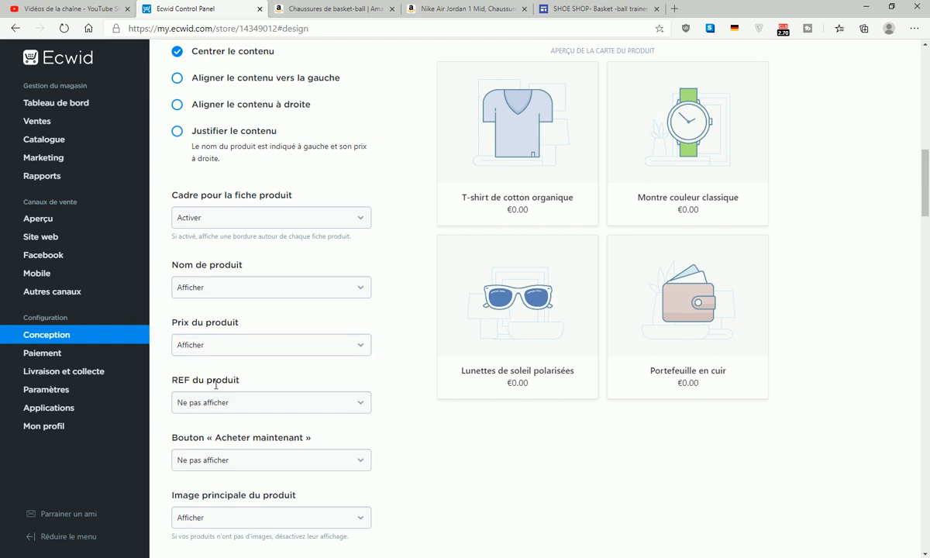
scroll(217, 380, "down", 1)
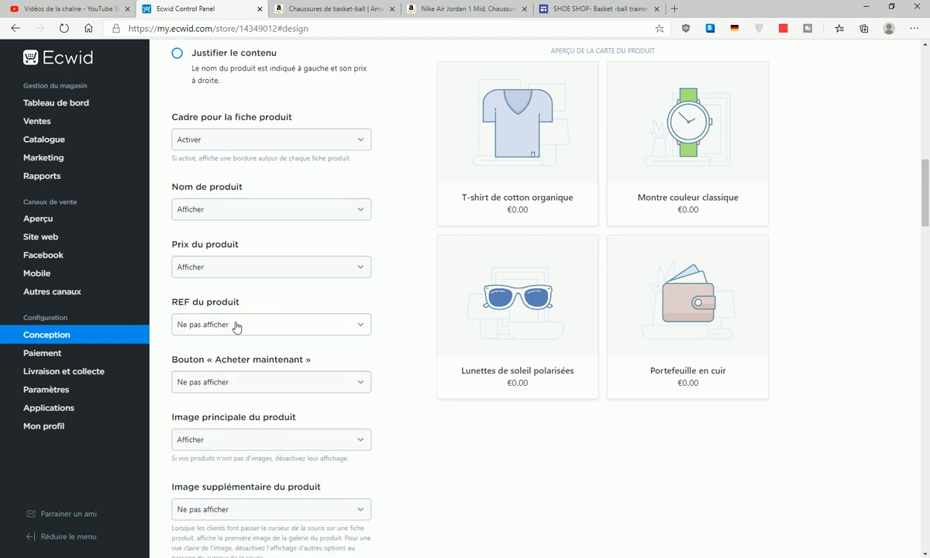
scroll(236, 326, "down", 2)
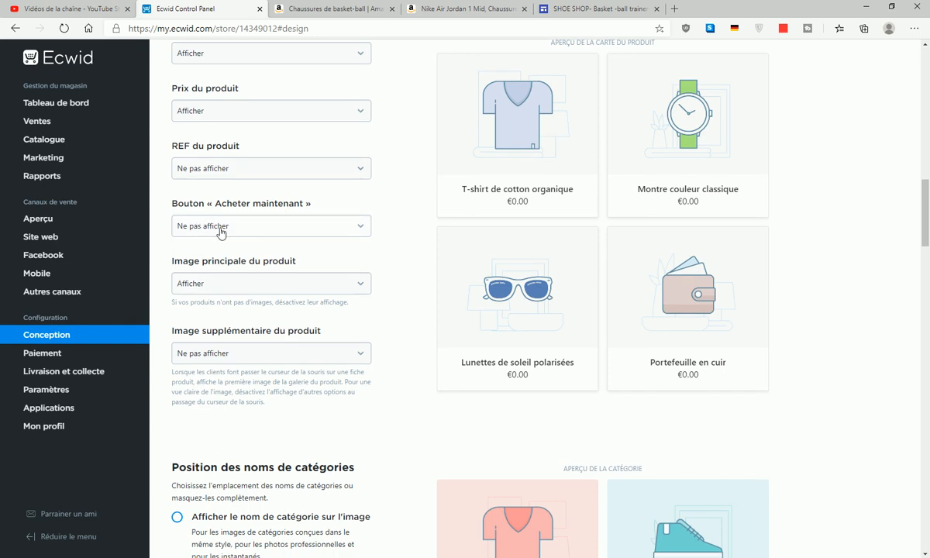
left_click(308, 225)
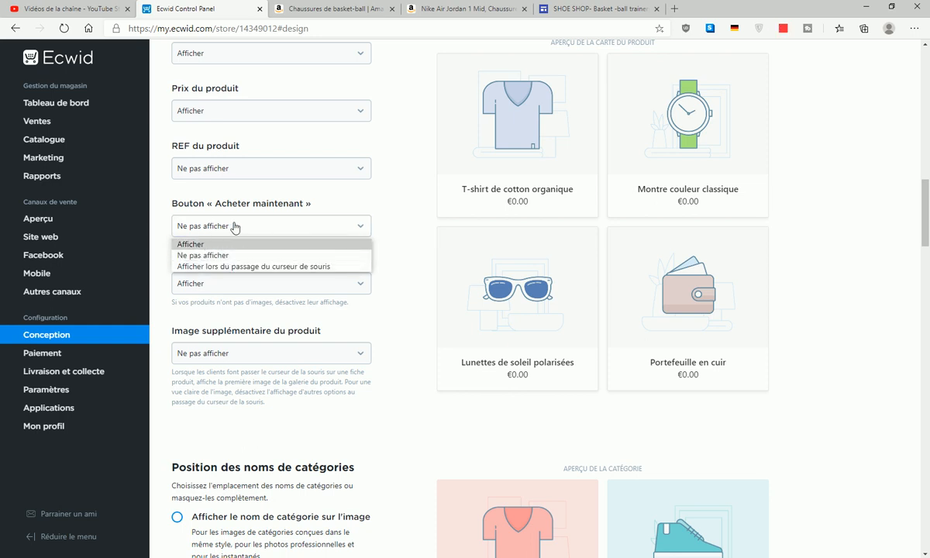
left_click(404, 229)
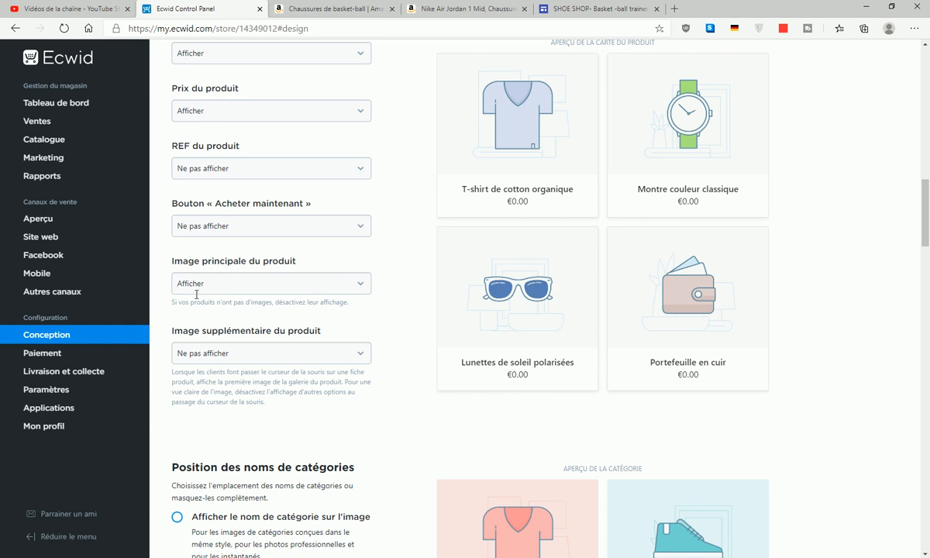
scroll(229, 359, "down", 3)
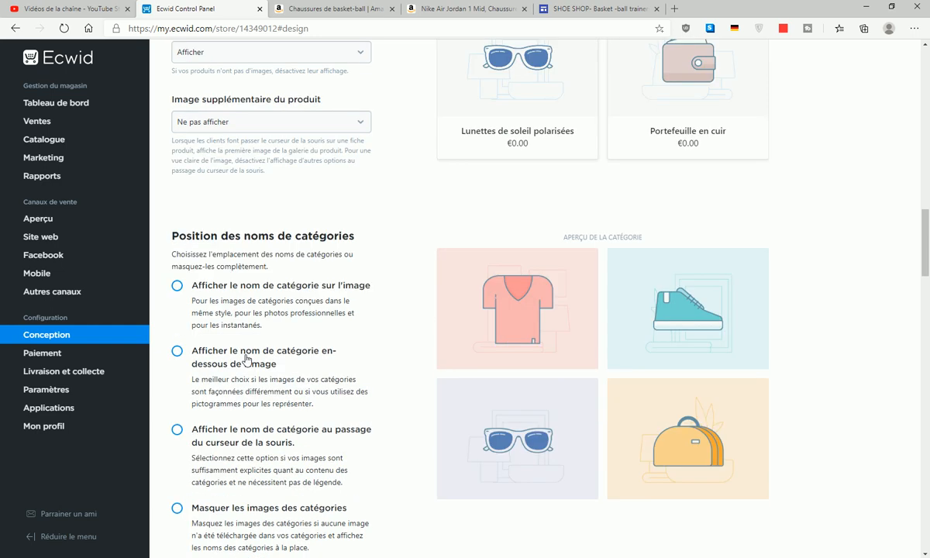
scroll(204, 347, "down", 3)
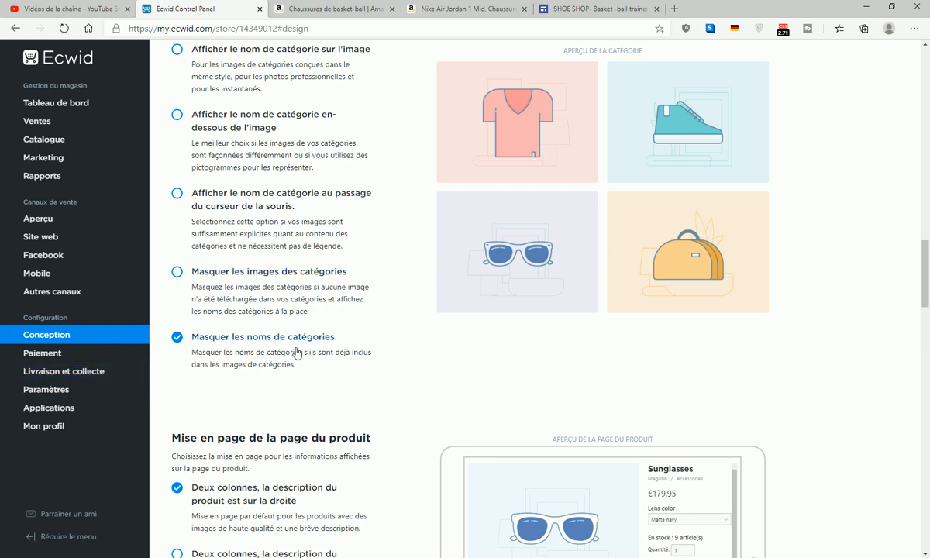
scroll(297, 353, "down", 2)
scroll(230, 160, "down", 2)
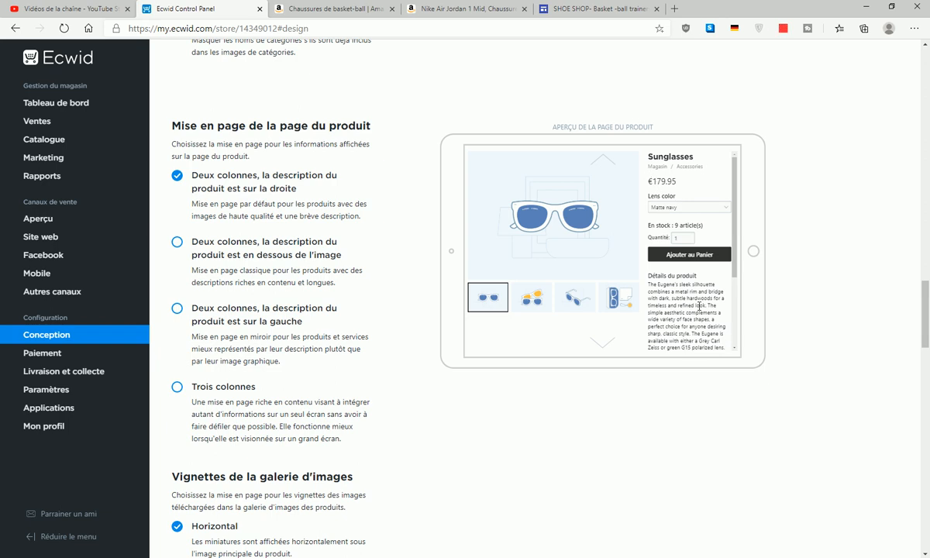
left_click(178, 242)
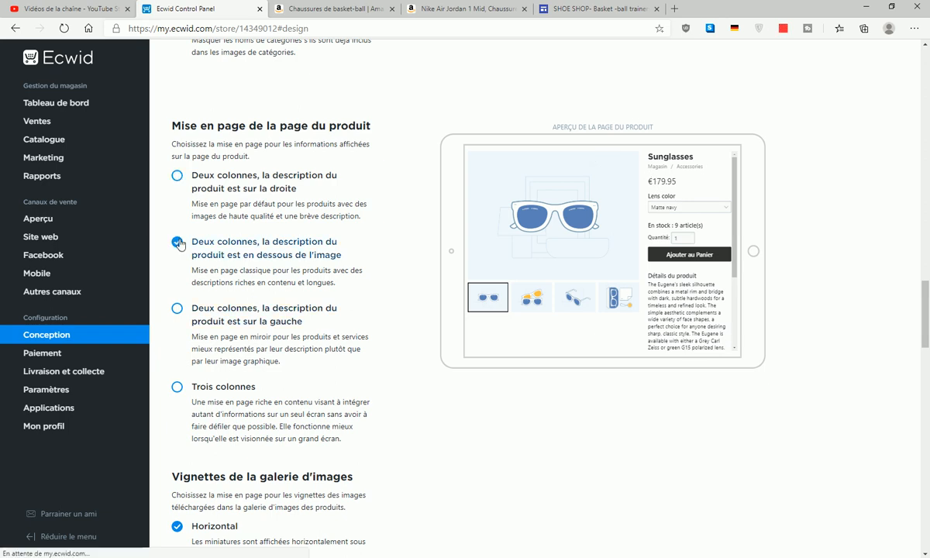
left_click(178, 309)
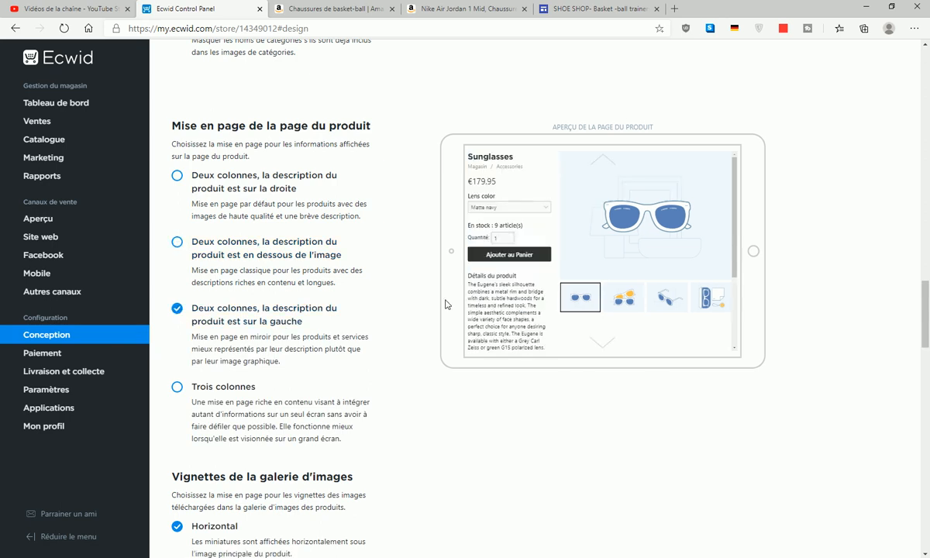
left_click(178, 176)
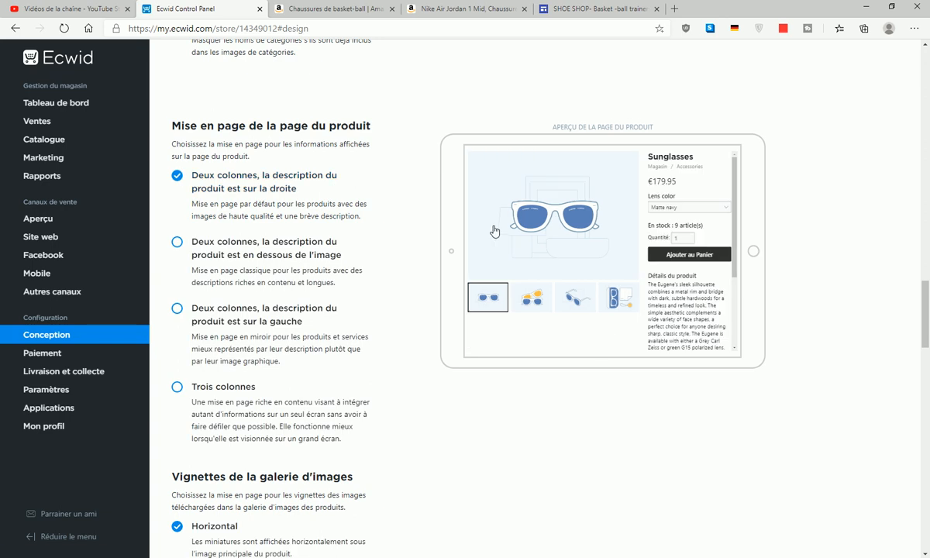
scroll(493, 230, "down", 2)
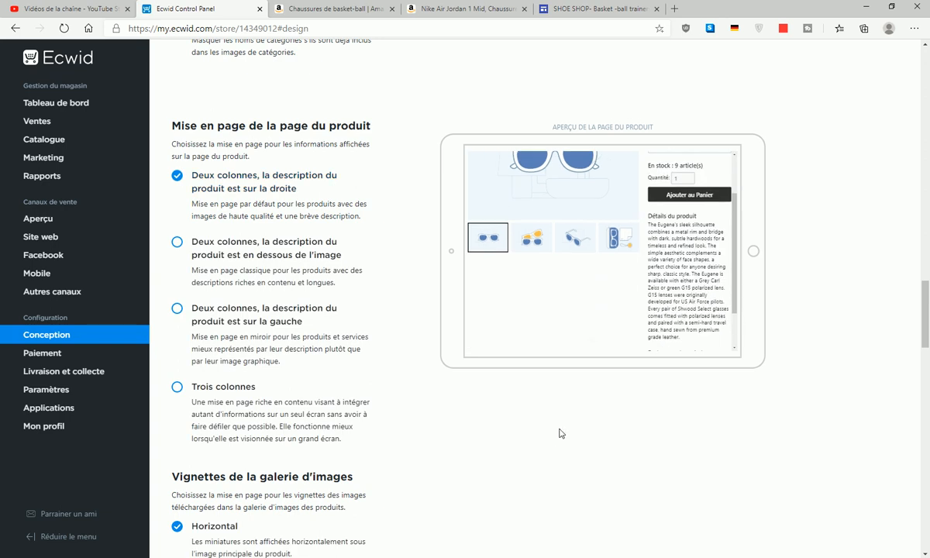
scroll(560, 432, "down", 3)
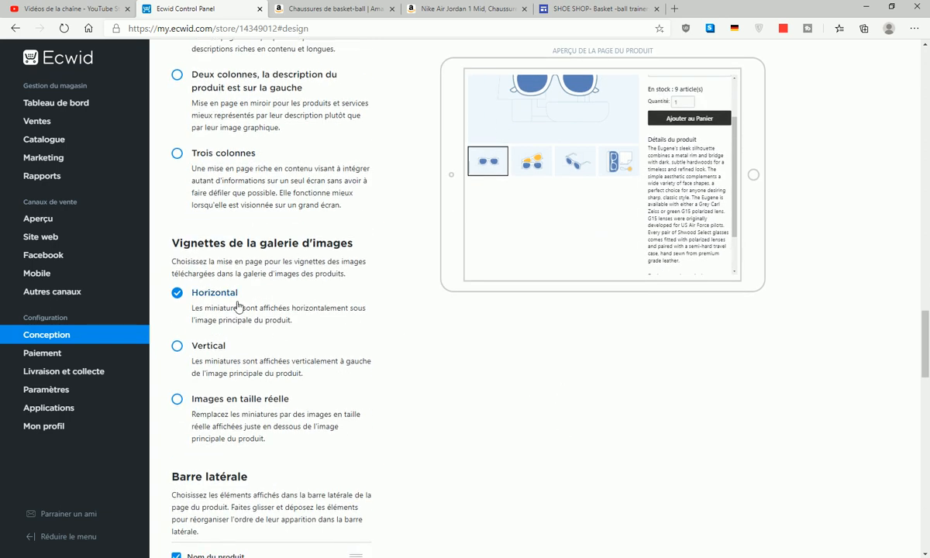
left_click(178, 346)
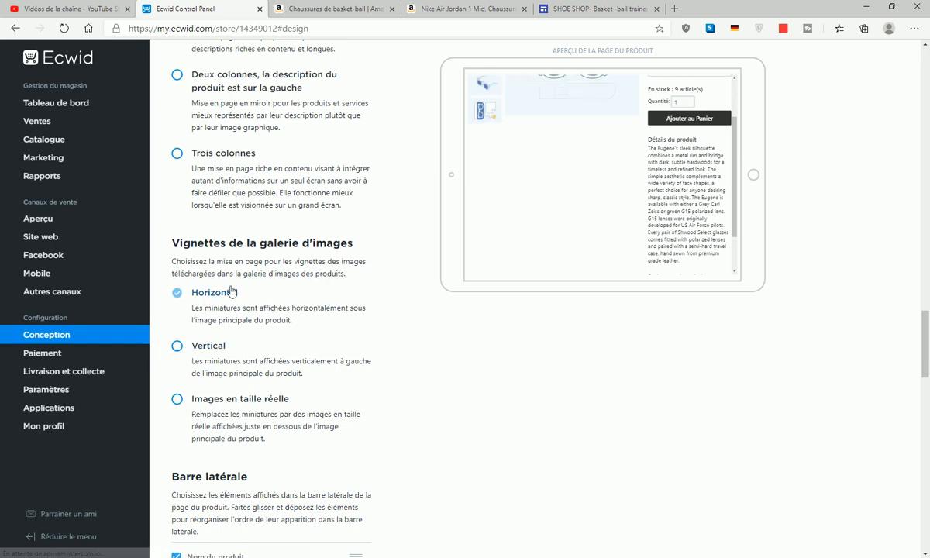
left_click(180, 293)
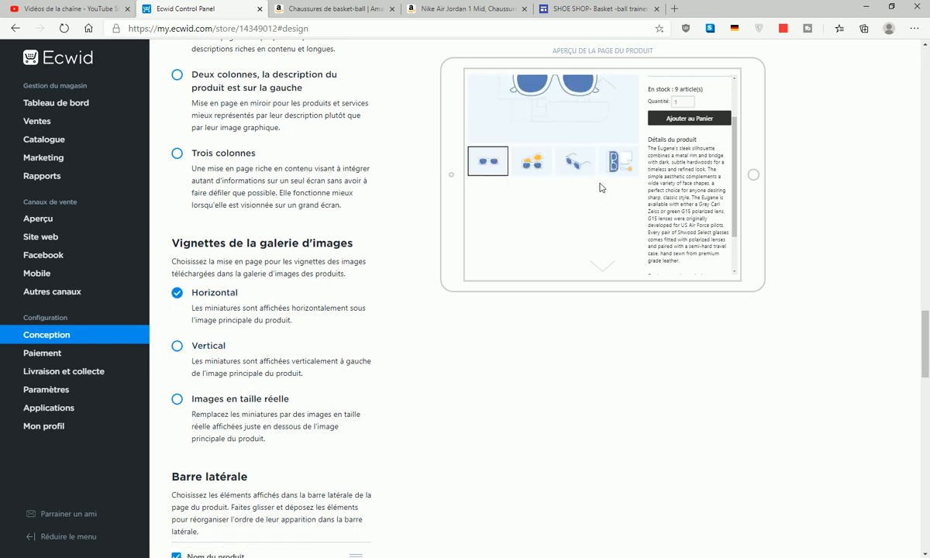
scroll(486, 321, "down", 4)
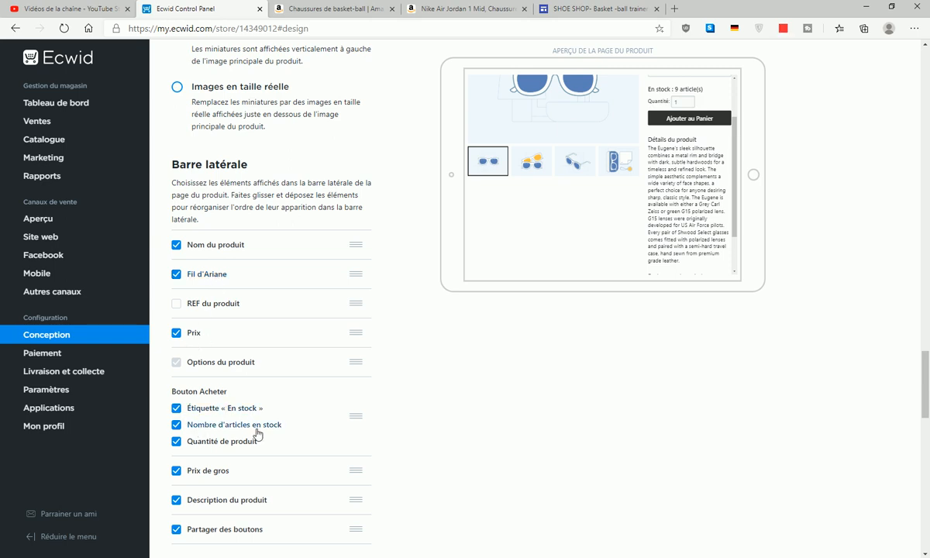
scroll(250, 461, "down", 1)
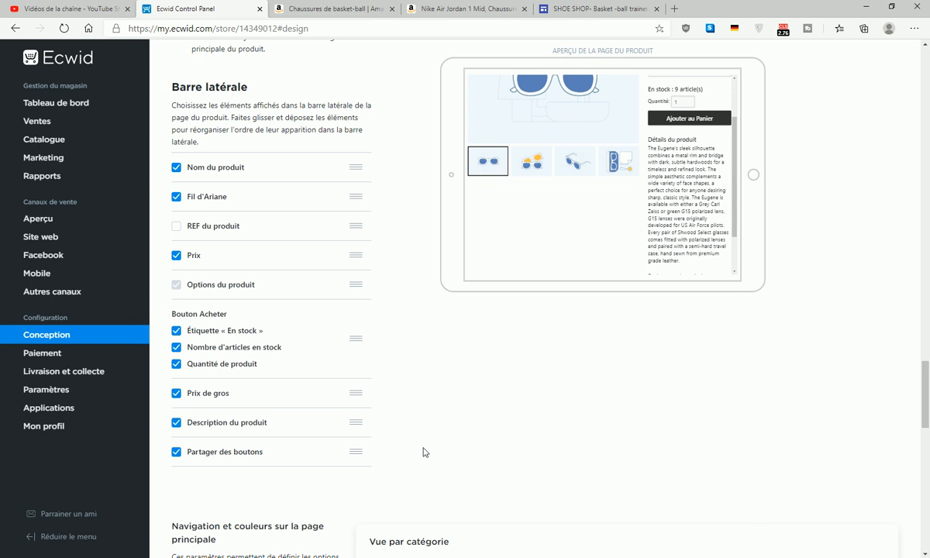
- Scroll through the Conception display options and keep the sign-in link hidden
scroll(425, 452, "down", 2)
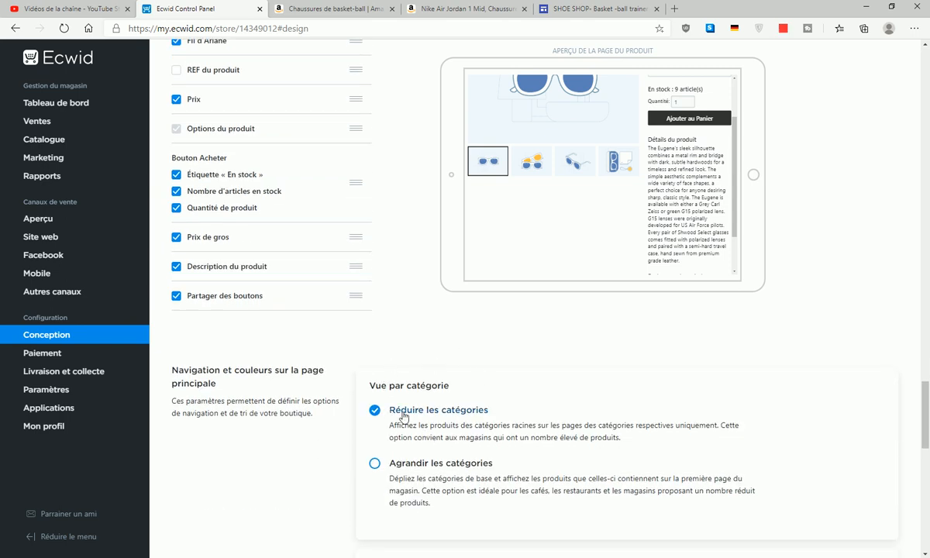
scroll(478, 411, "down", 2)
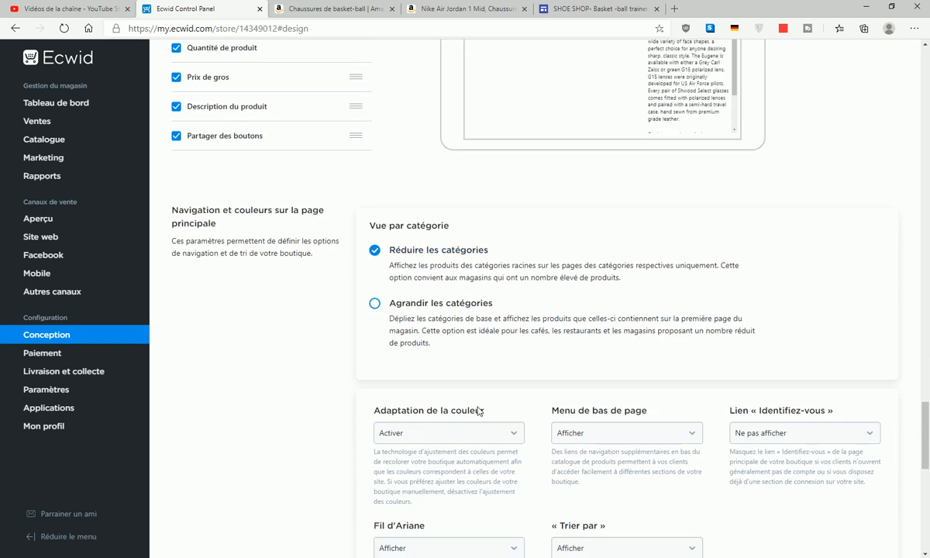
scroll(477, 409, "down", 1)
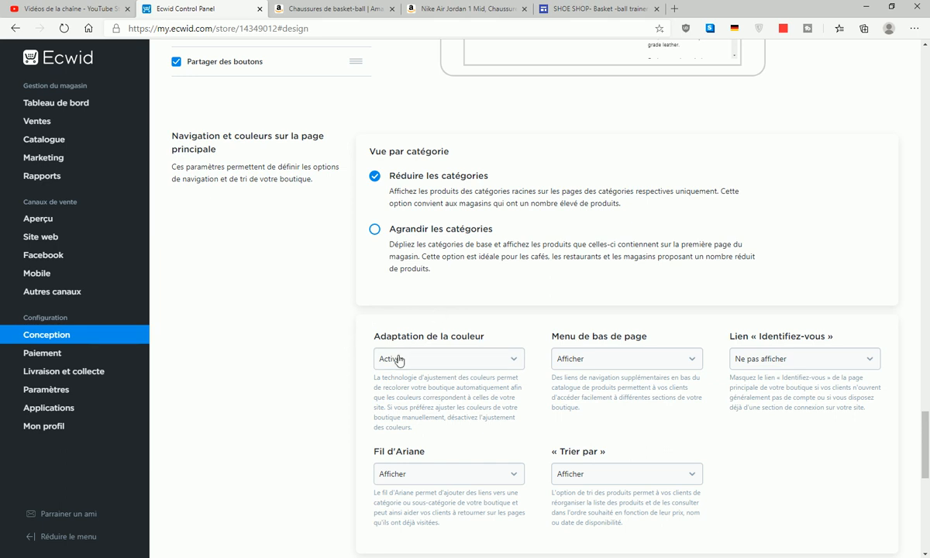
left_click(745, 359)
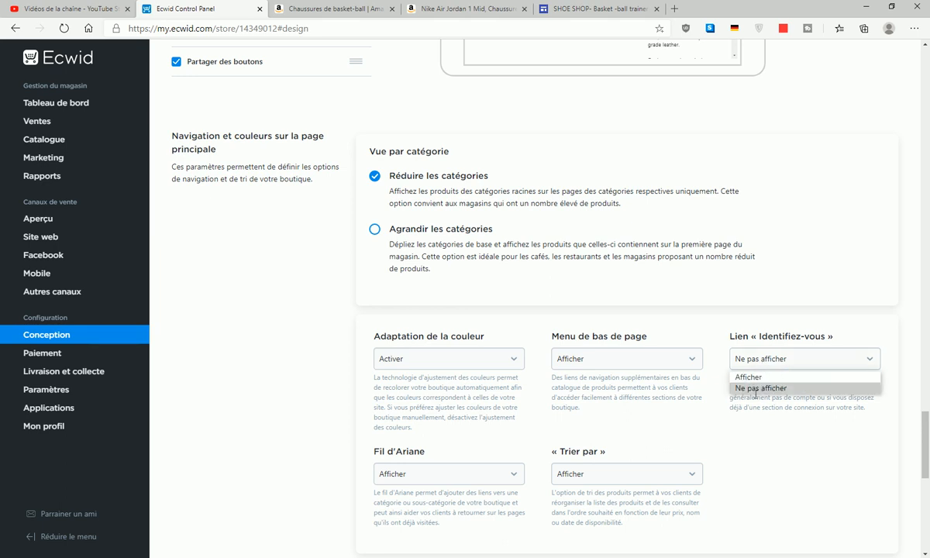
left_click(767, 393)
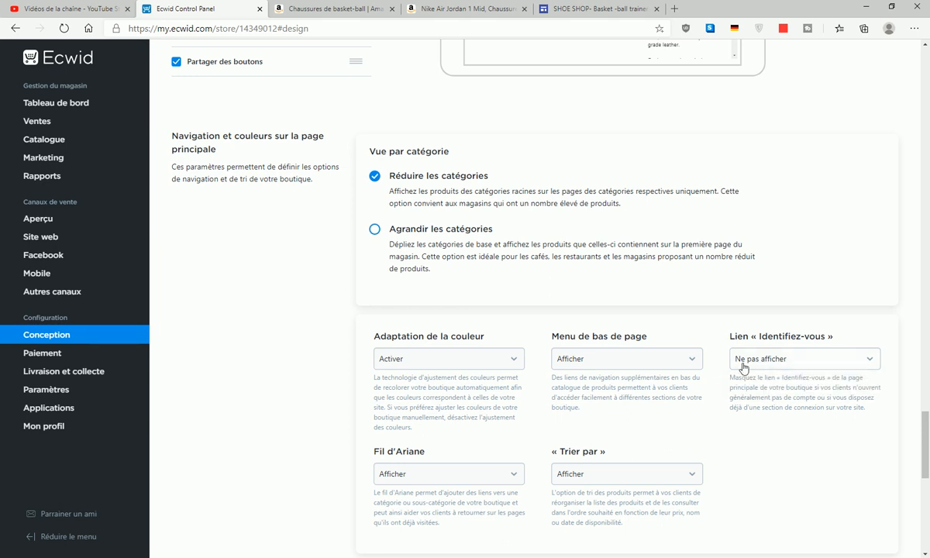
scroll(766, 387, "down", 3)
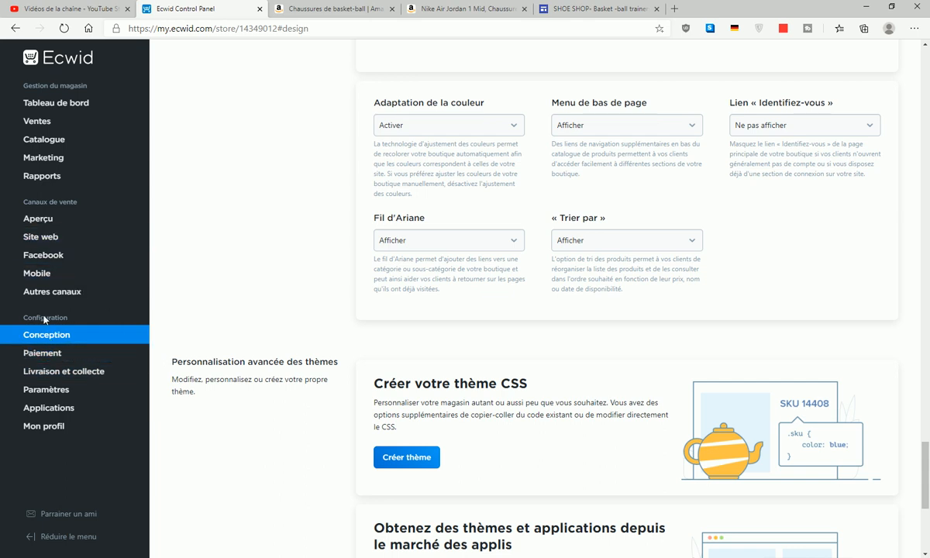
- Copy the Site web personnalisé embed code and return to the SHOE SHOP site editor
left_click(41, 219)
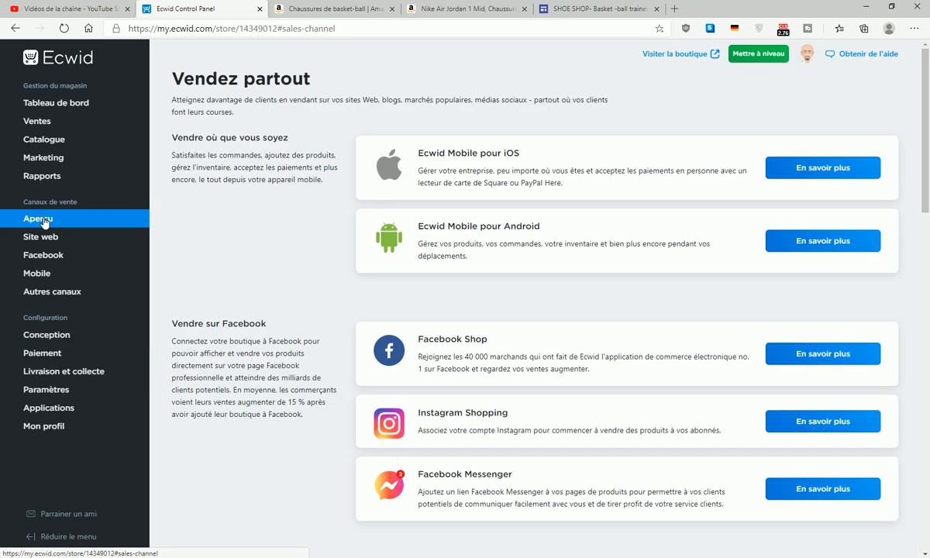
scroll(565, 264, "down", 5)
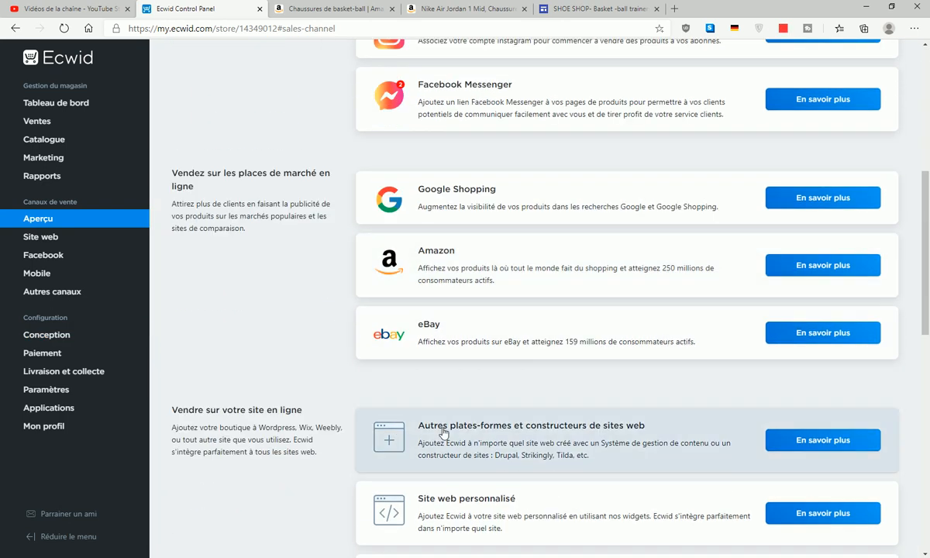
scroll(444, 433, "down", 2)
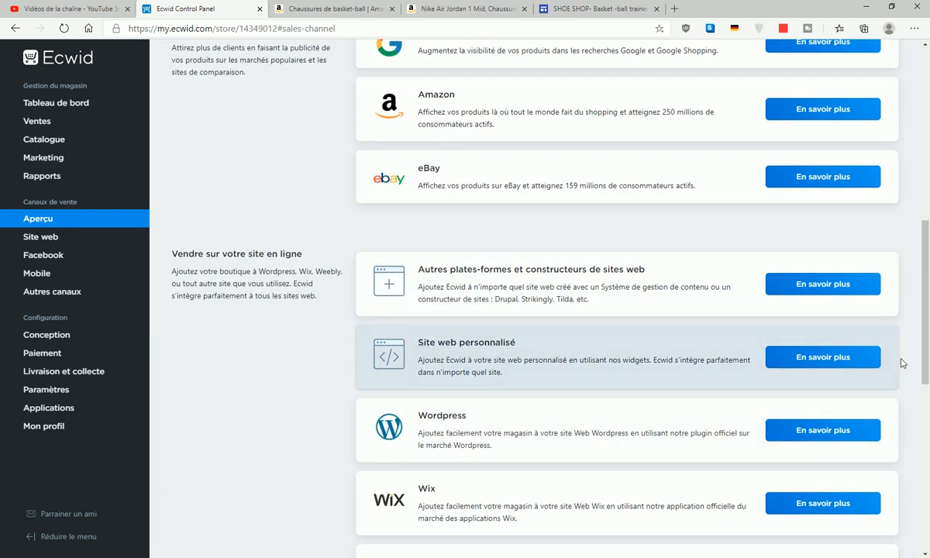
left_click(830, 362)
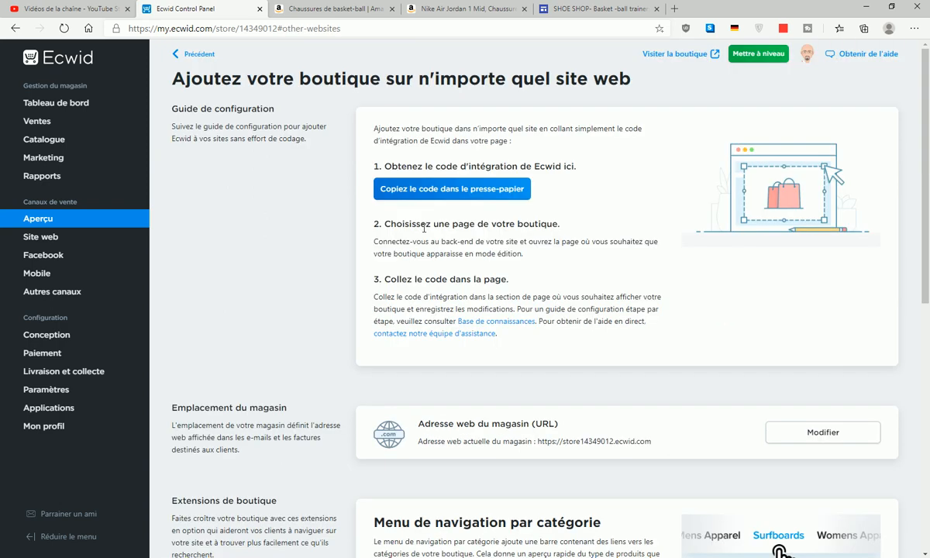
left_click(464, 189)
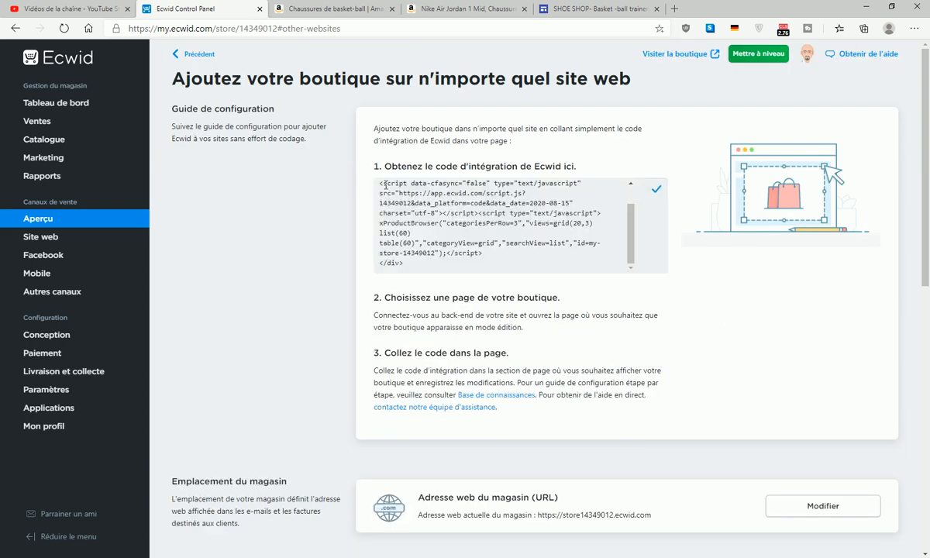
left_click_drag(381, 184, 564, 229)
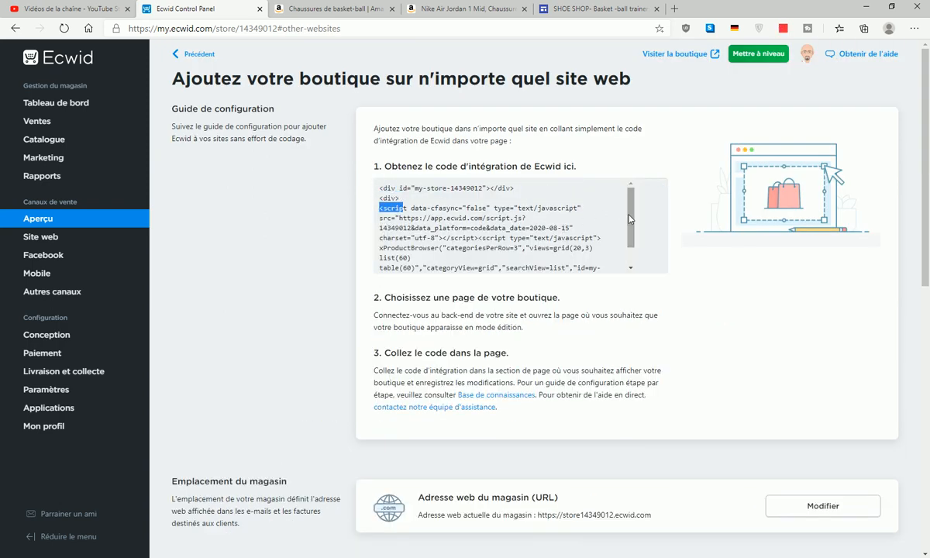
left_click(653, 190)
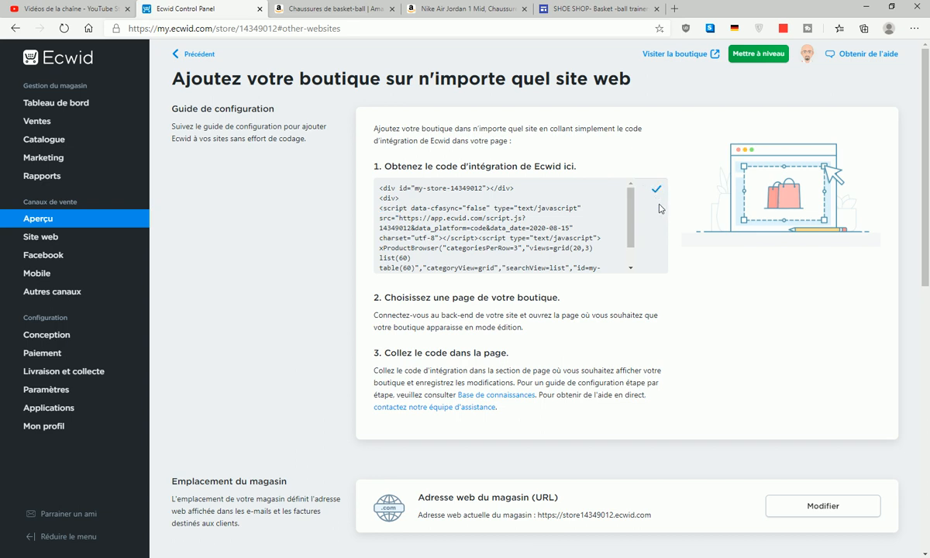
left_click(552, 11)
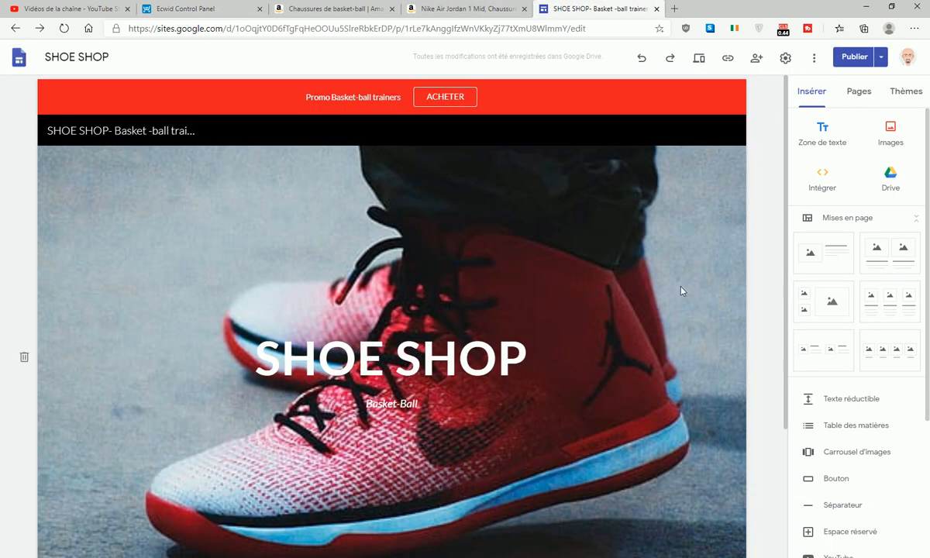
- Embed the pasted Ecwid store code on the page with Intégrer le code
scroll(276, 193, "down", 1)
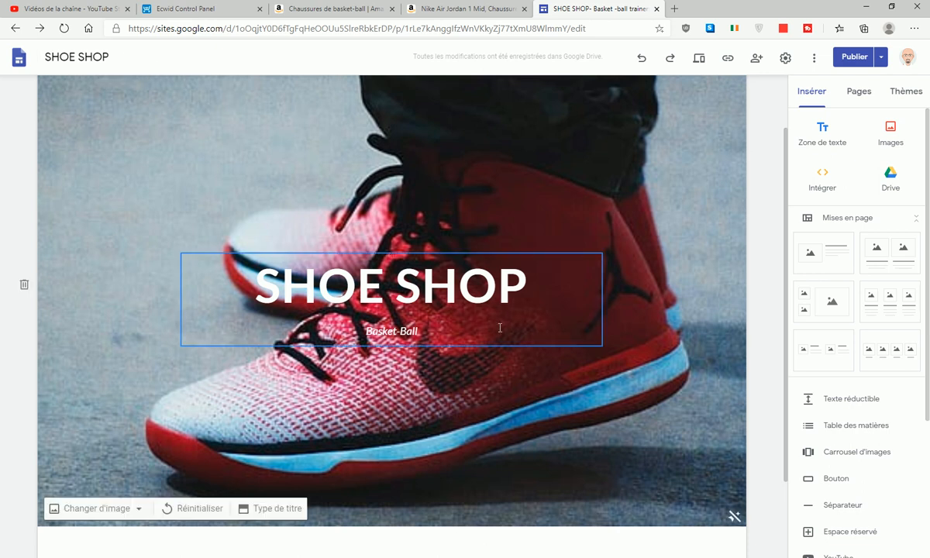
scroll(499, 326, "down", 1)
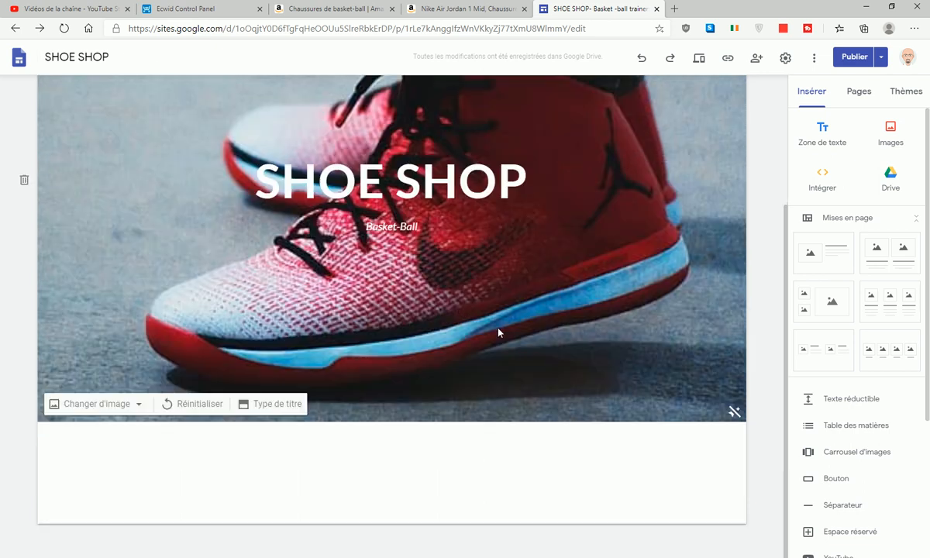
left_click(823, 183)
left_click(448, 271)
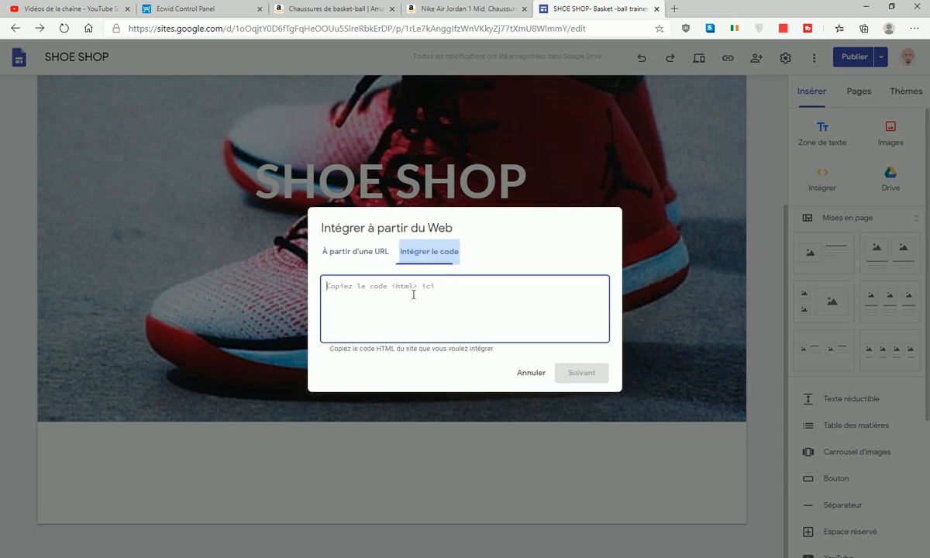
right_click(391, 288)
left_click(425, 396)
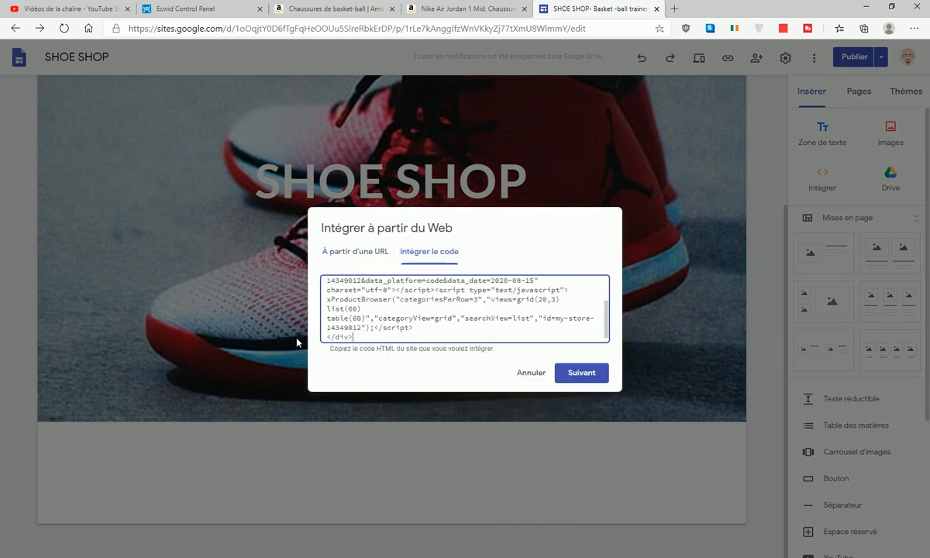
left_click(565, 370)
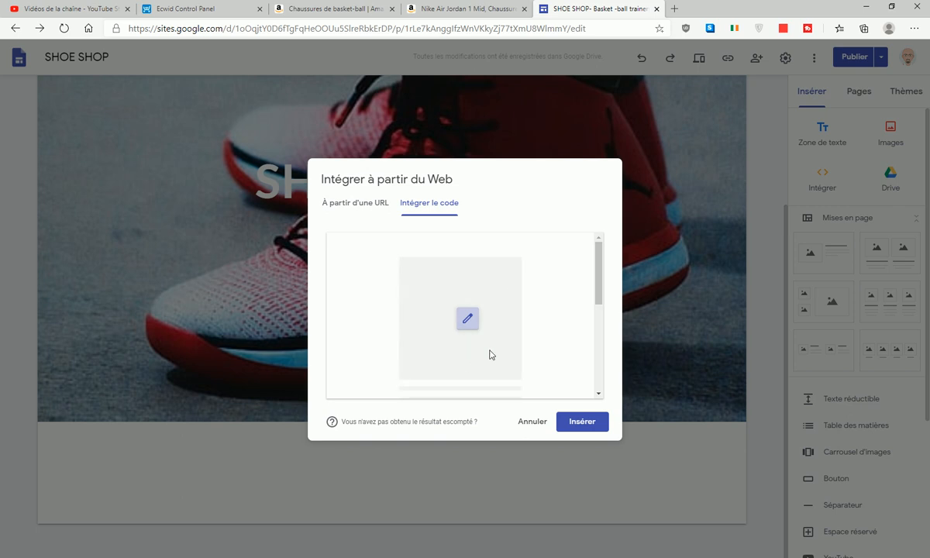
left_click(587, 424)
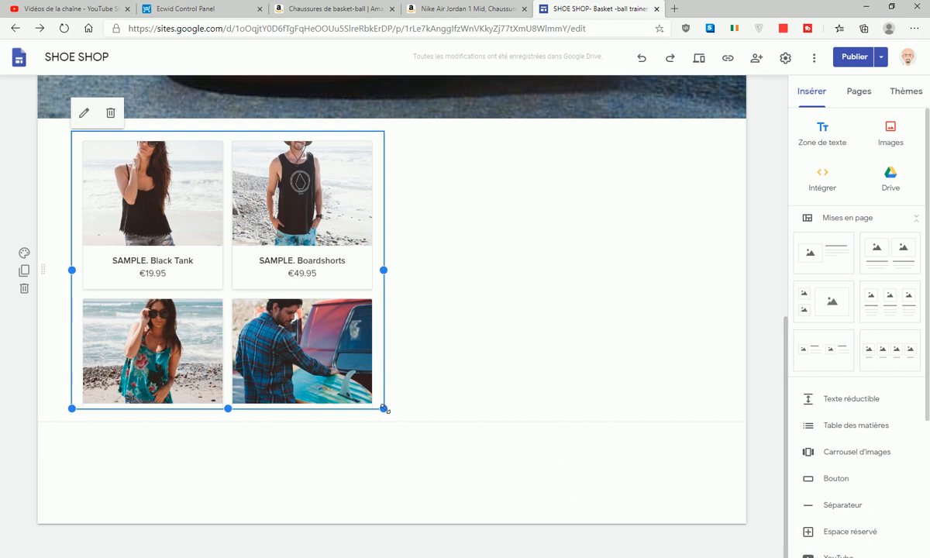
- Resize the store embed taller to show the products and cart
left_click_drag(382, 408, 718, 555)
scroll(614, 462, "down", 3)
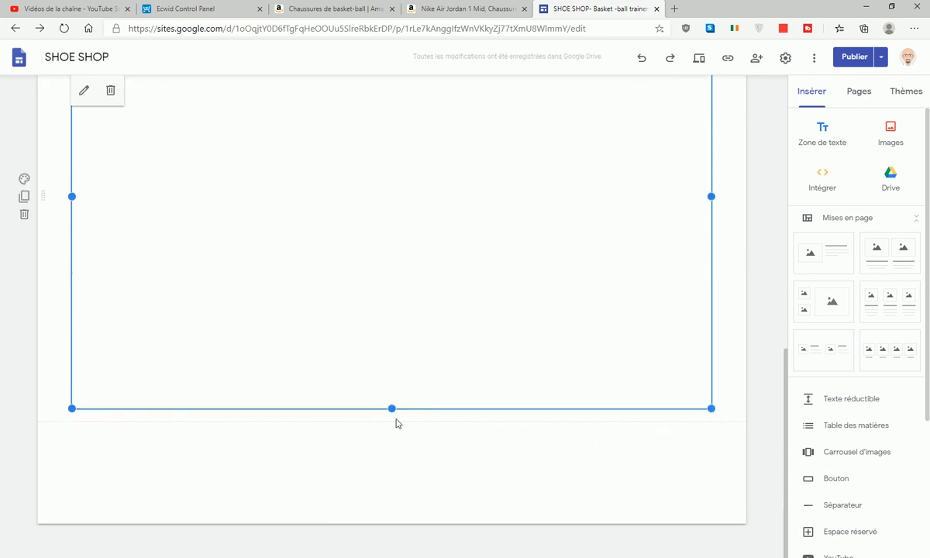
left_click_drag(392, 409, 409, 517)
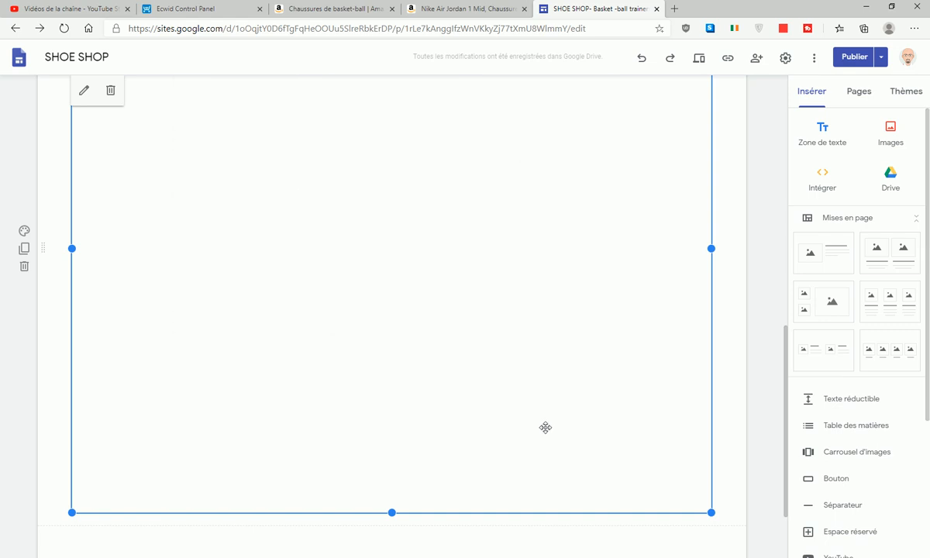
scroll(434, 471, "down", 2)
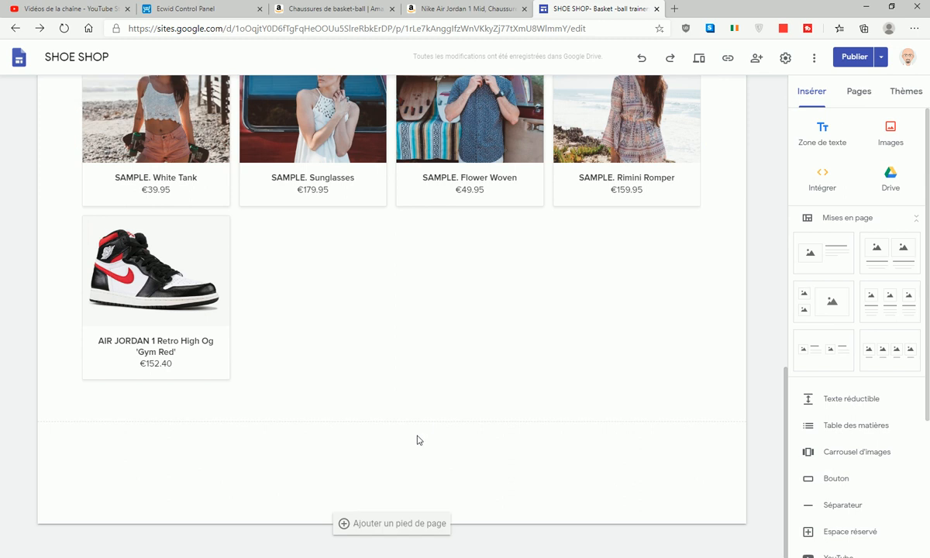
left_click_drag(391, 409, 421, 525)
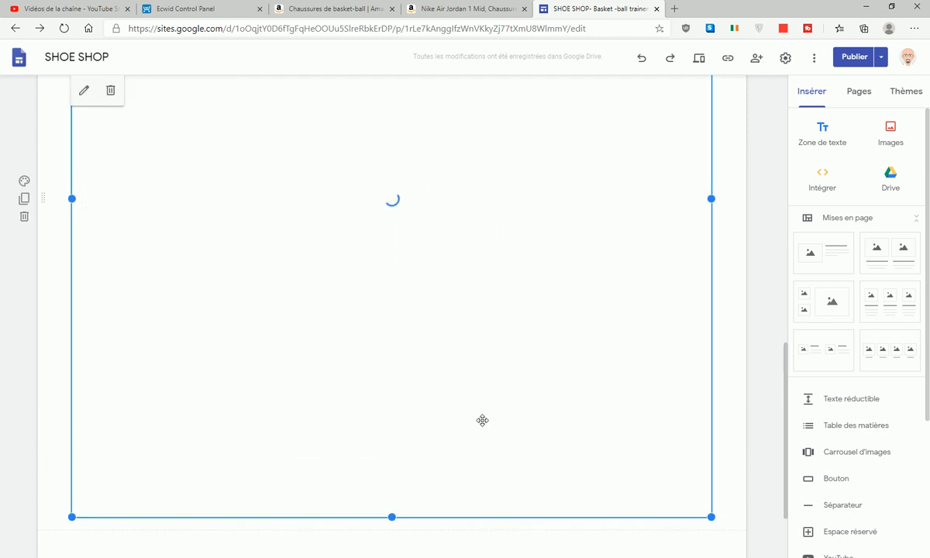
scroll(483, 424, "down", 2)
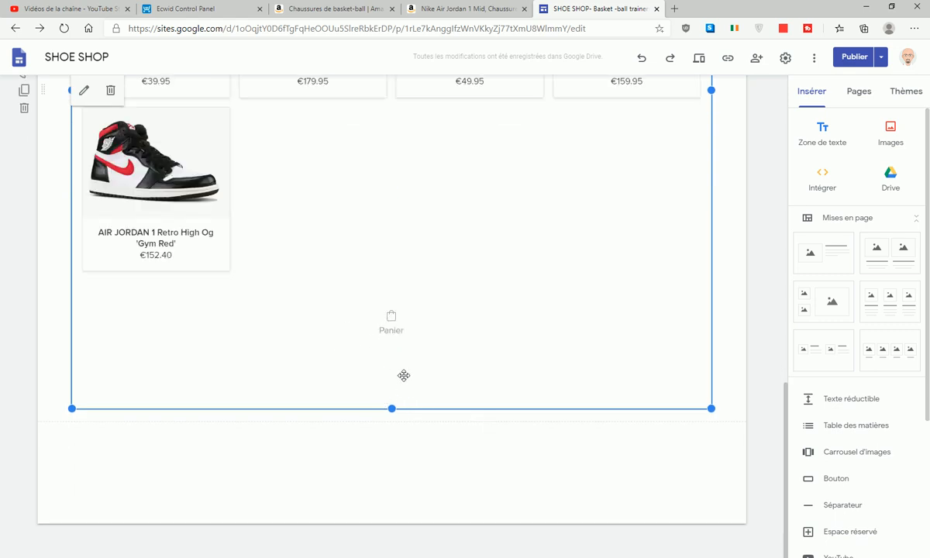
left_click_drag(391, 410, 411, 512)
mouse_move(423, 404)
left_mouse_down()
mouse_move(416, 376)
mouse_move(415, 390)
left_mouse_up()
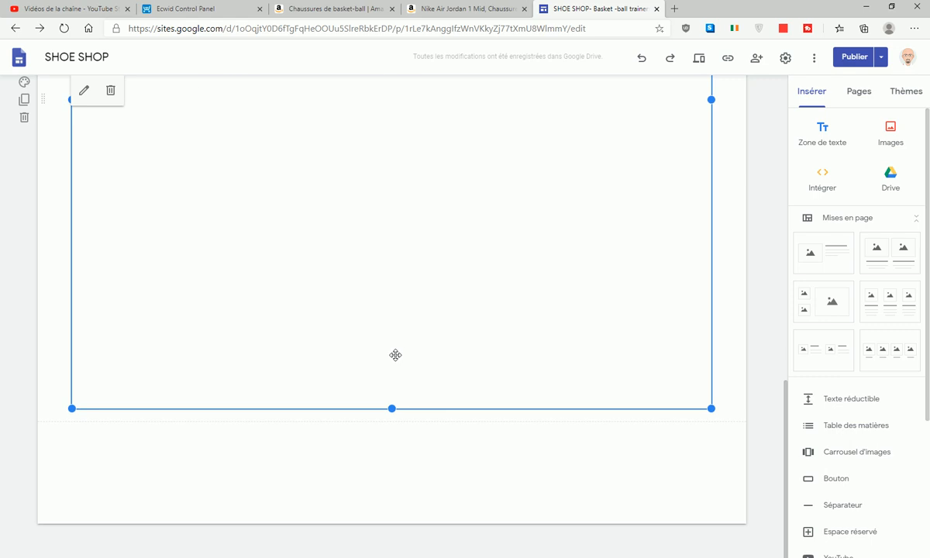
- Add a highlighted-background footer and apply the dark colour to the Simple theme
left_click(394, 531)
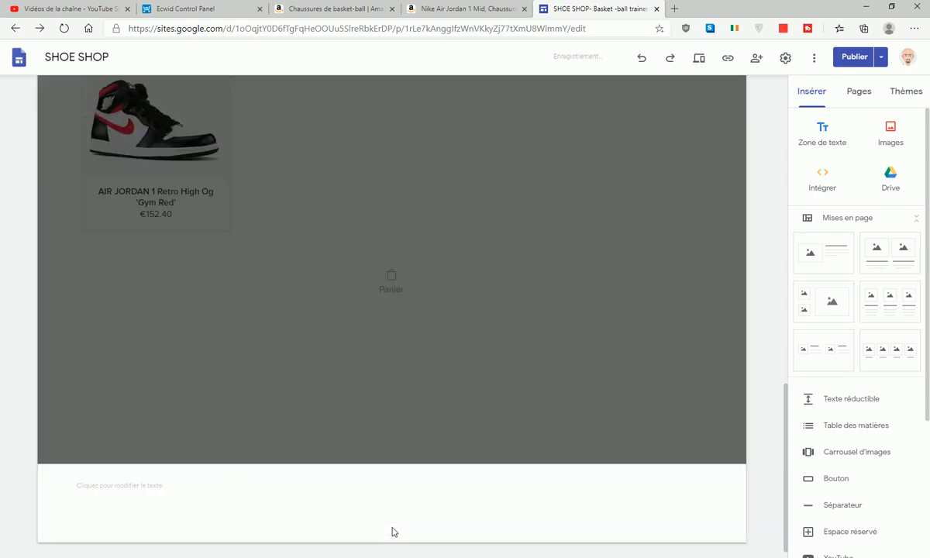
left_click(24, 455)
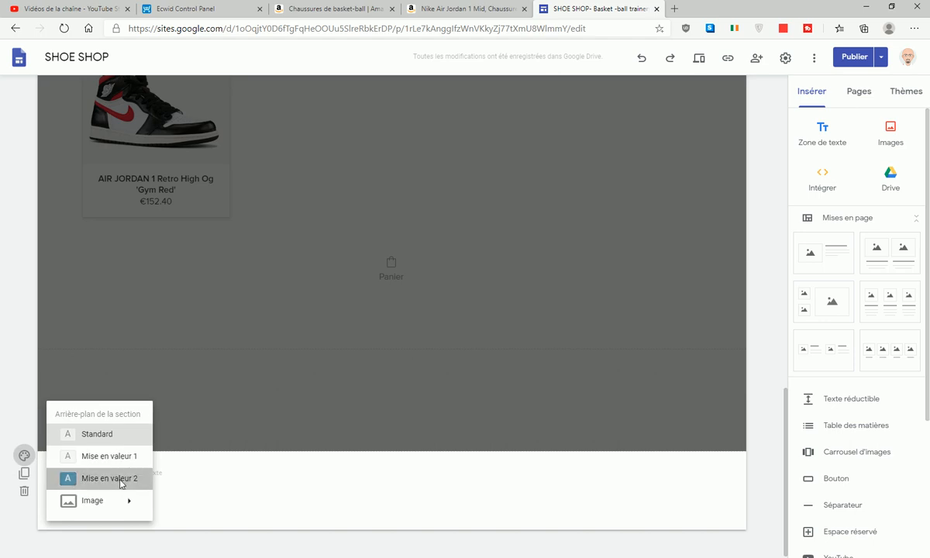
left_click(75, 481)
left_click(901, 91)
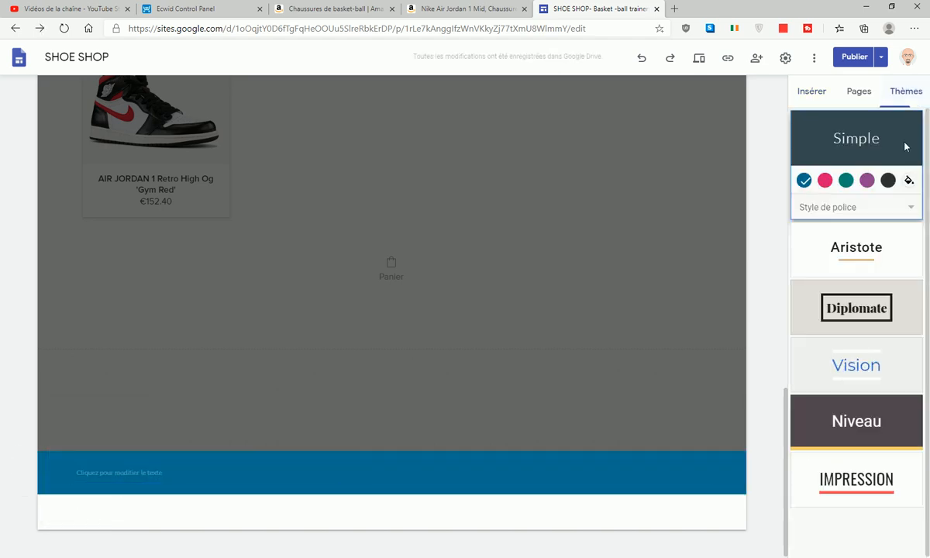
left_click(888, 180)
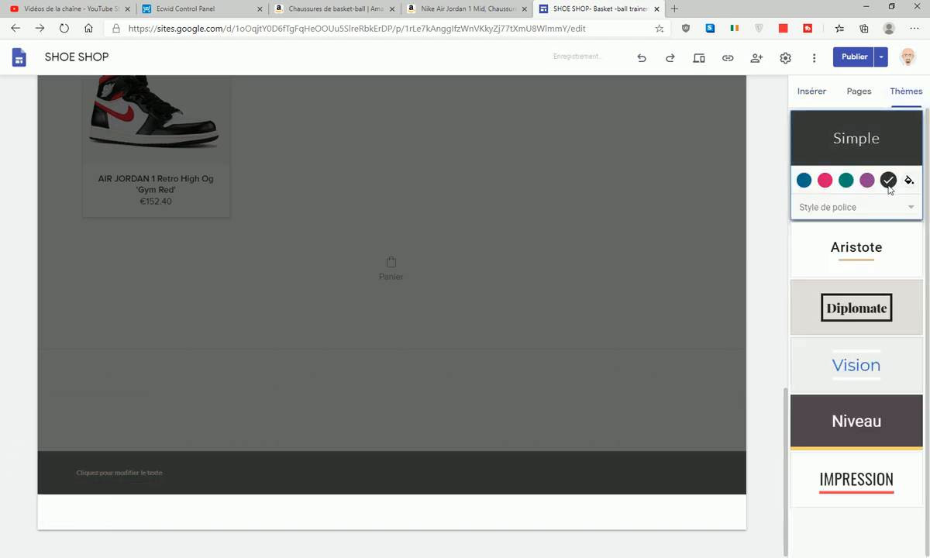
- Write the footer text 'Copyright ShoeShop'
left_click(163, 471)
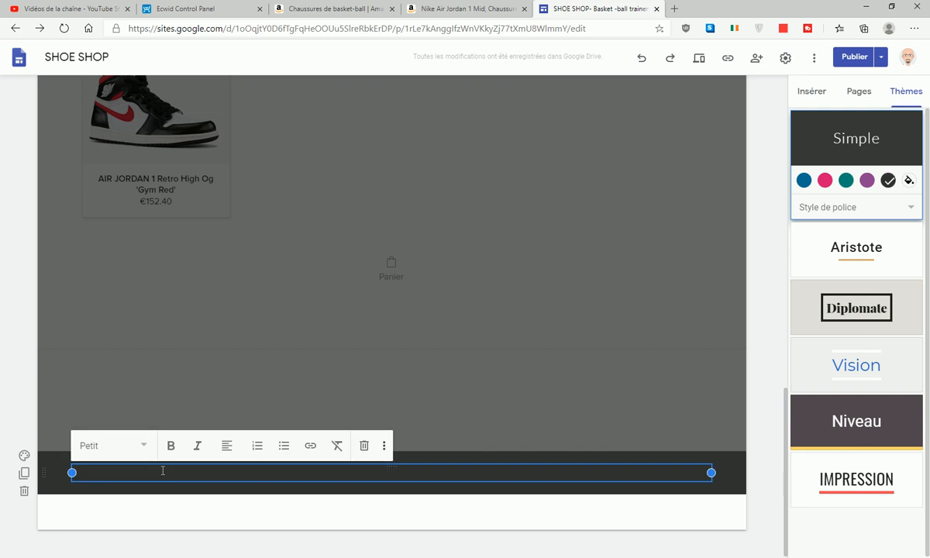
type("c")
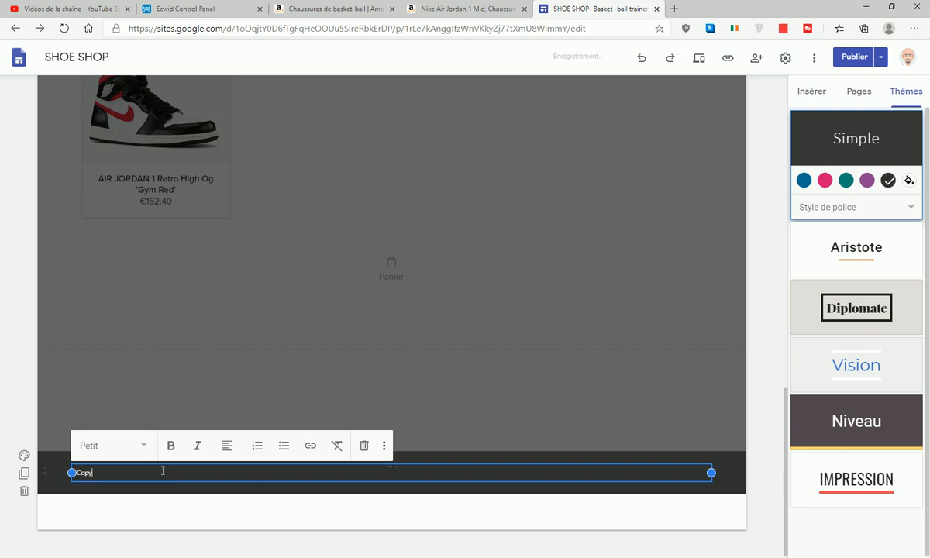
type("opyright shoe")
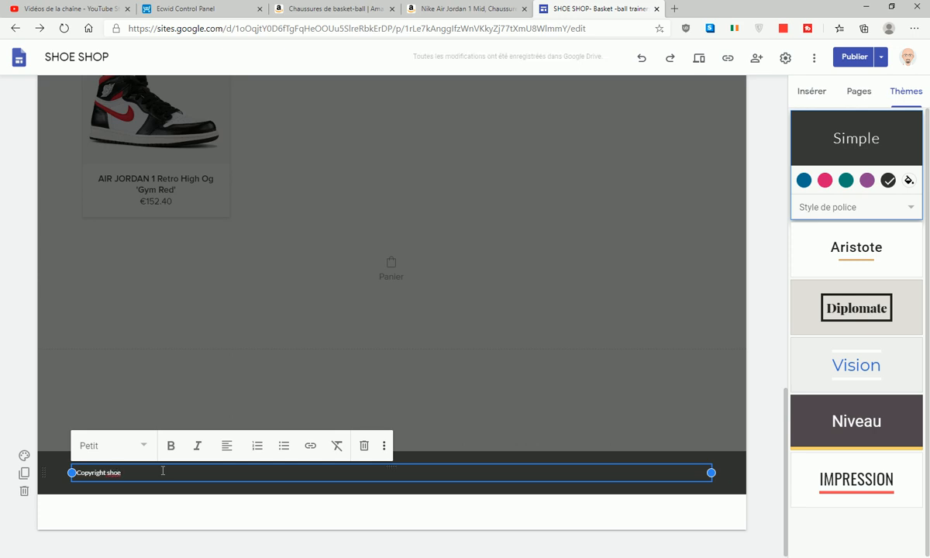
type("S")
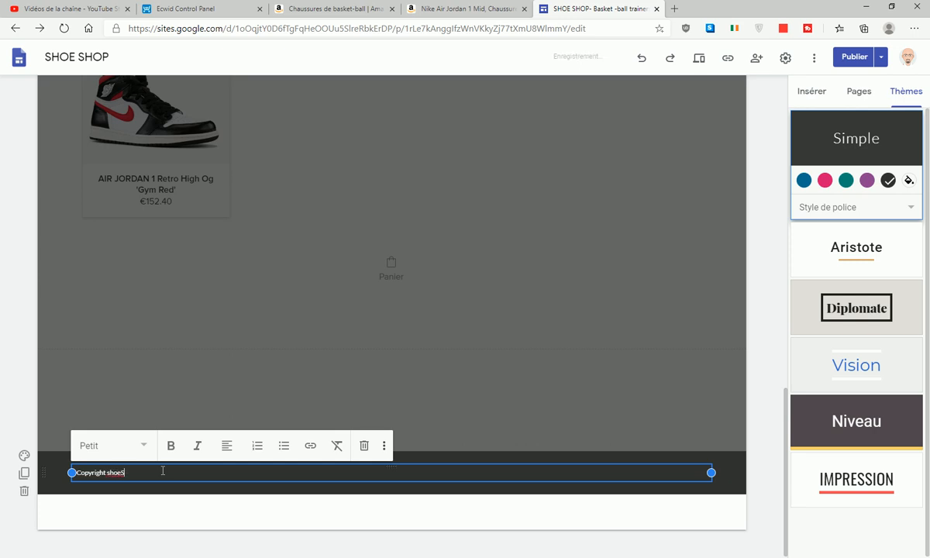
type("ho")
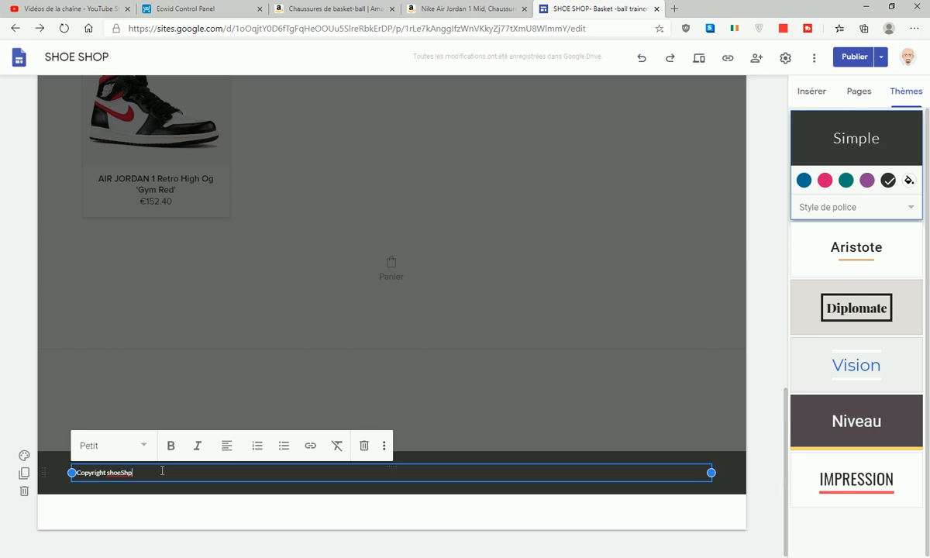
type("p")
key("BackSpace")
type("S")
- Centre the footer line in Normal style and open the publish review
left_click_drag(154, 473, 71, 472)
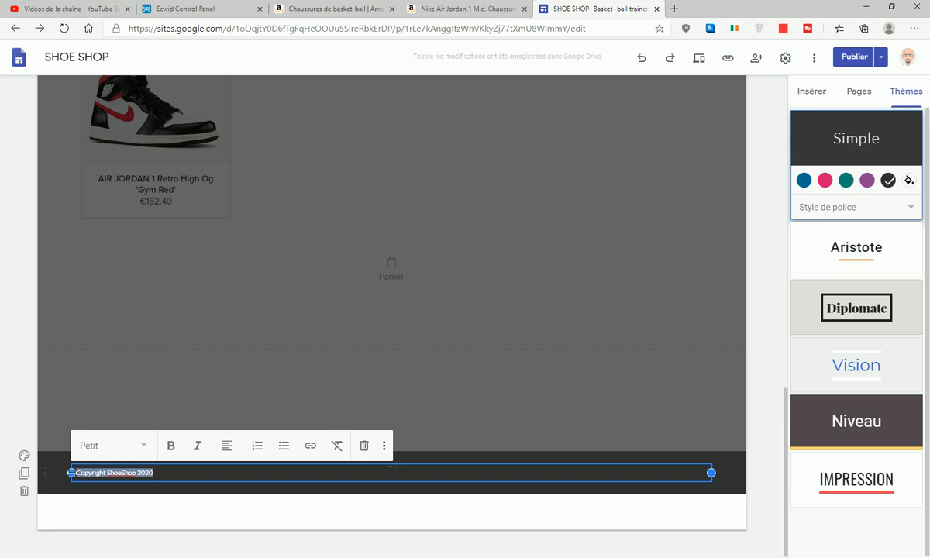
left_click(227, 446)
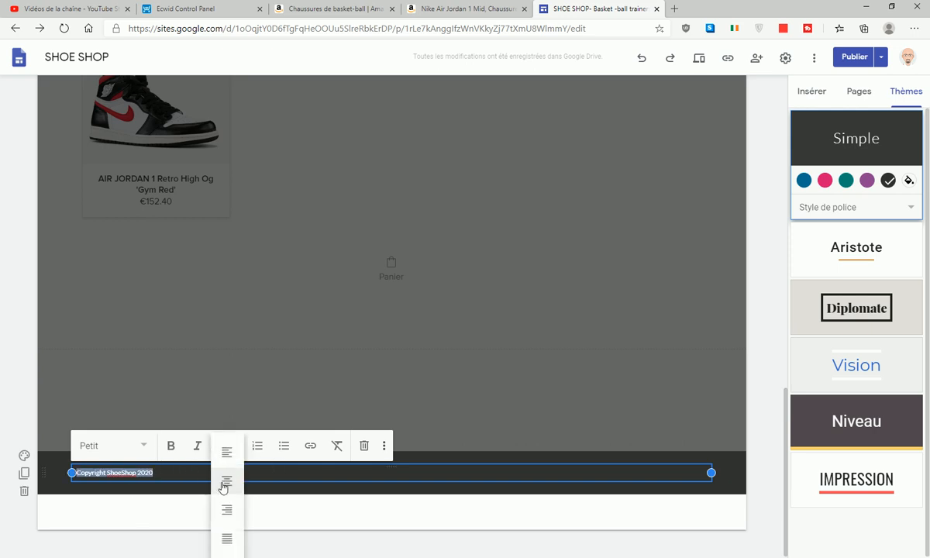
left_click(224, 489)
left_click(143, 445)
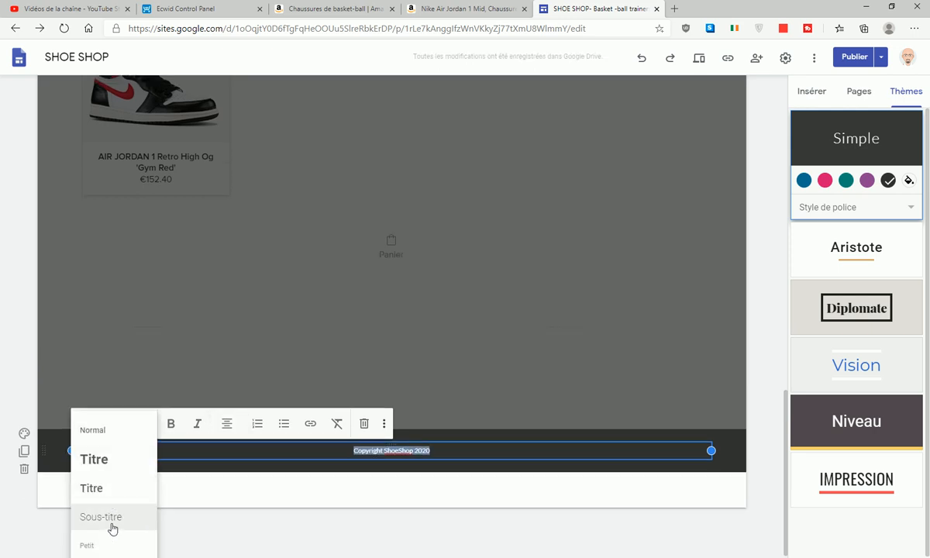
left_click(116, 437)
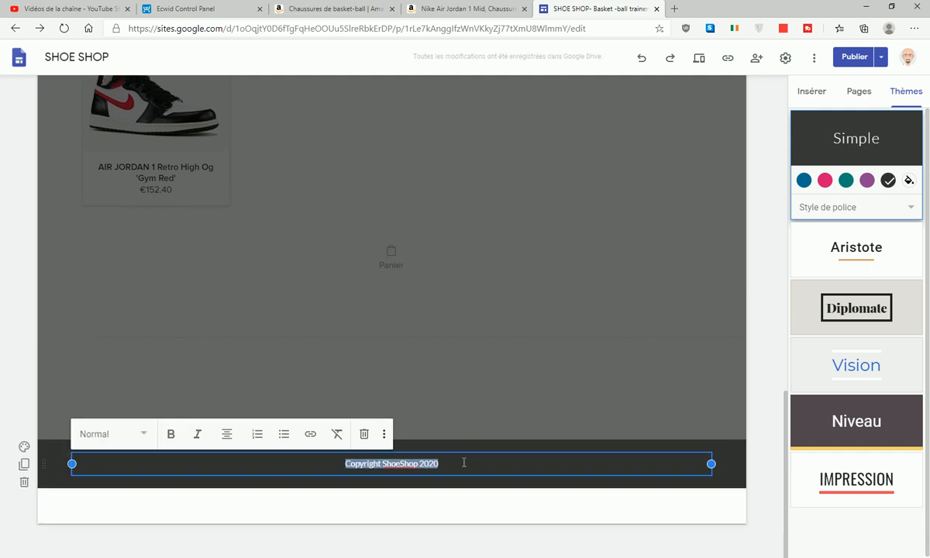
left_click(236, 500)
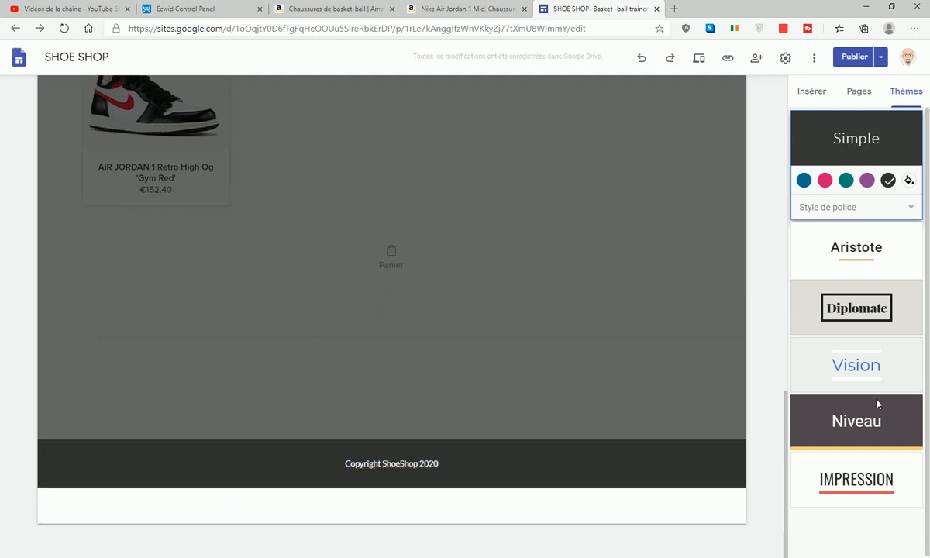
left_click(854, 57)
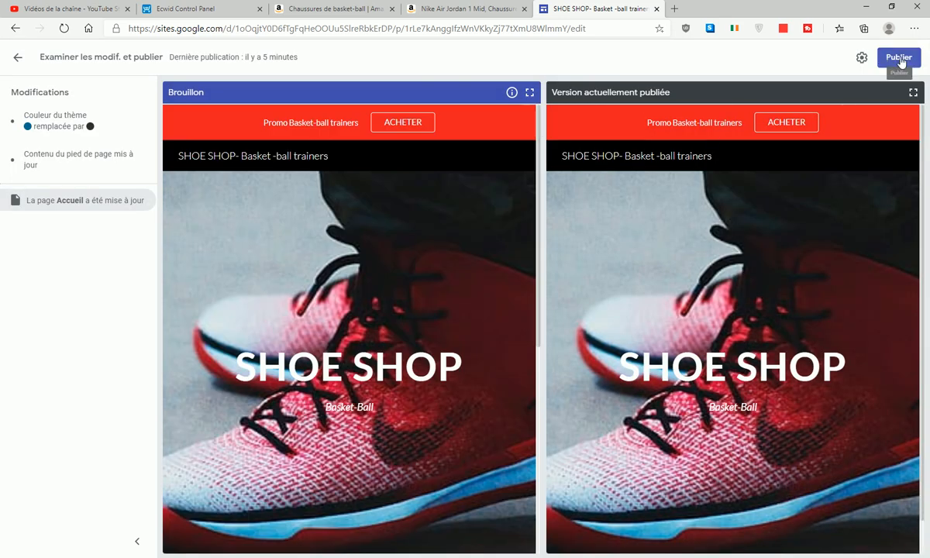
- Publish the site, open the live version, and scroll through its store and footer
left_click(899, 59)
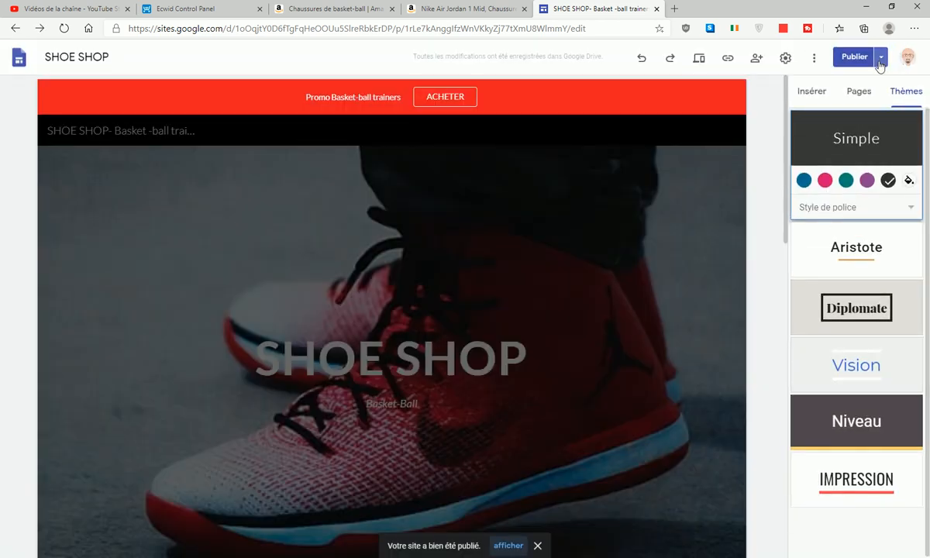
left_click(880, 59)
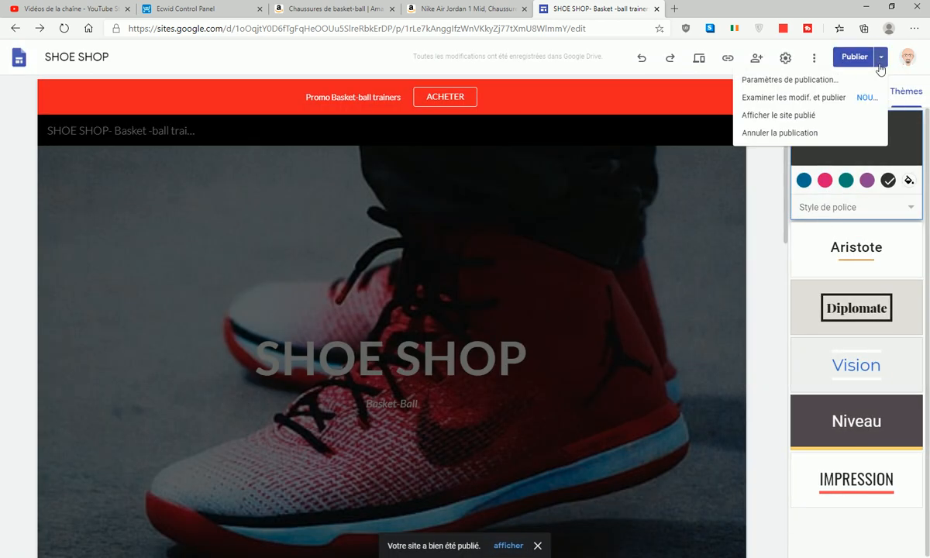
left_click(798, 120)
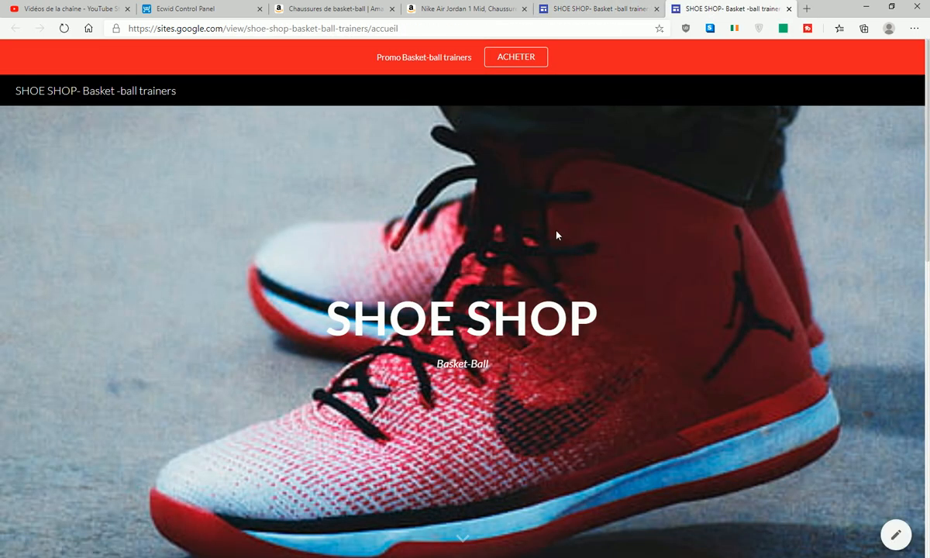
scroll(557, 236, "down", 5)
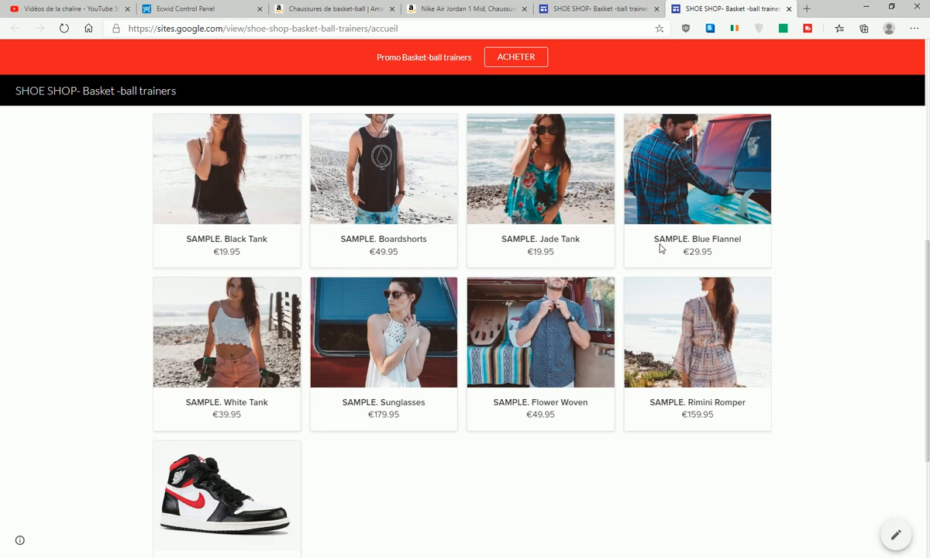
scroll(664, 264, "up", 3)
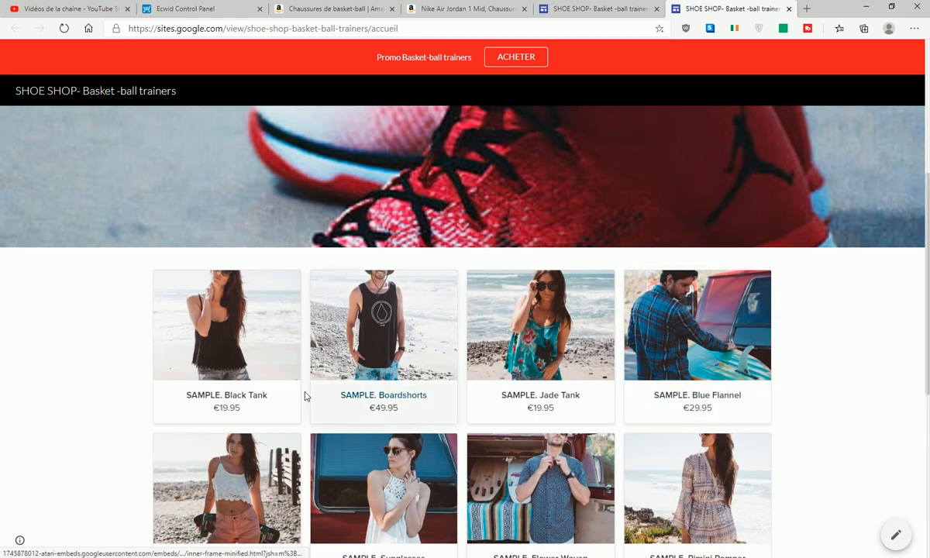
scroll(297, 337, "down", 3)
scroll(326, 454, "down", 2)
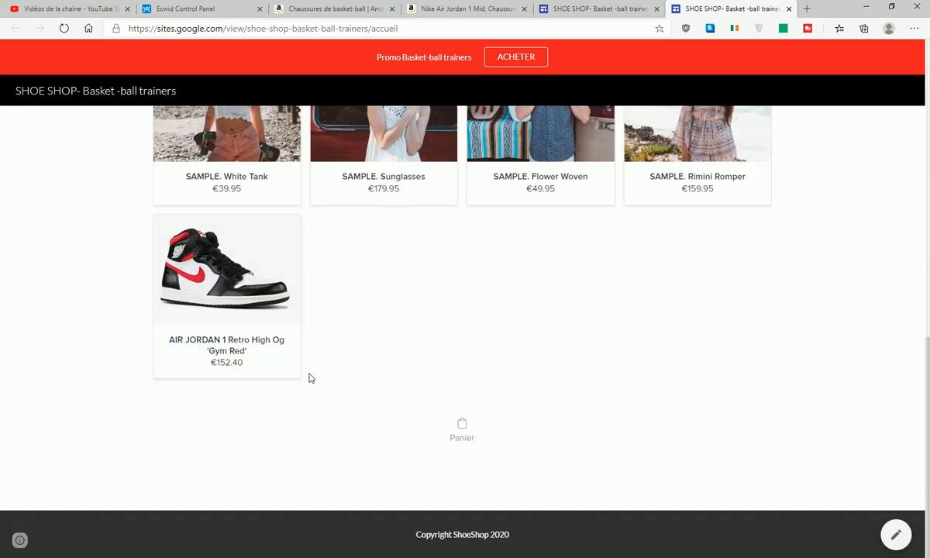
scroll(426, 278, "up", 5)
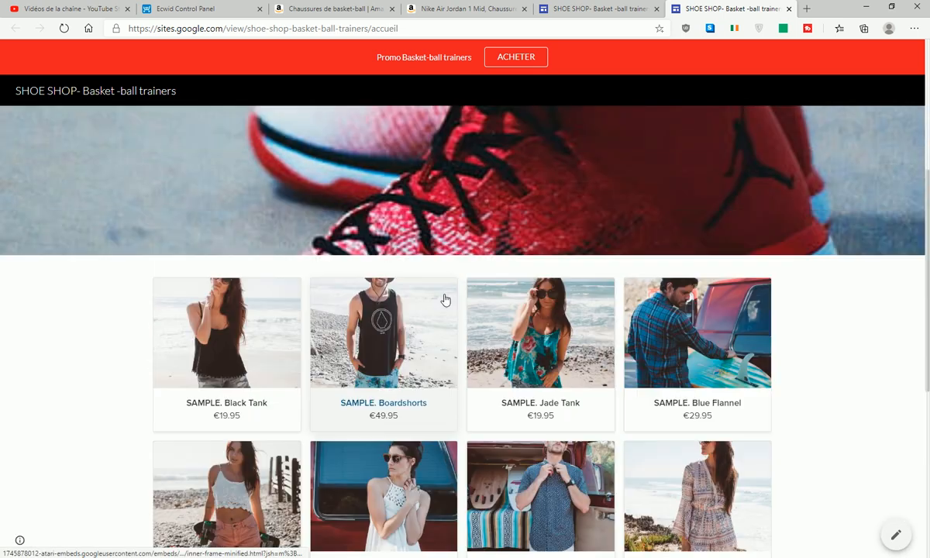
scroll(468, 310, "up", 3)
scroll(470, 227, "down", 2)
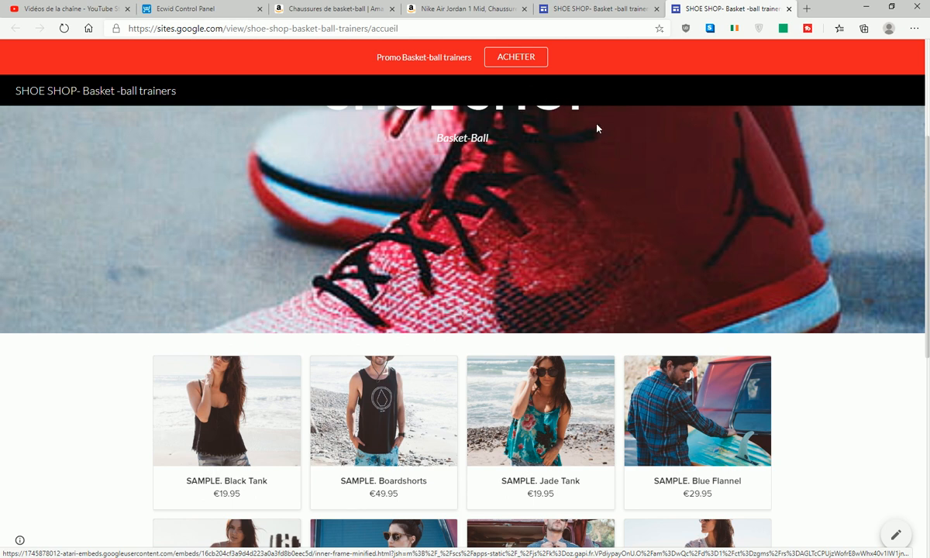
scroll(602, 315, "down", 3)
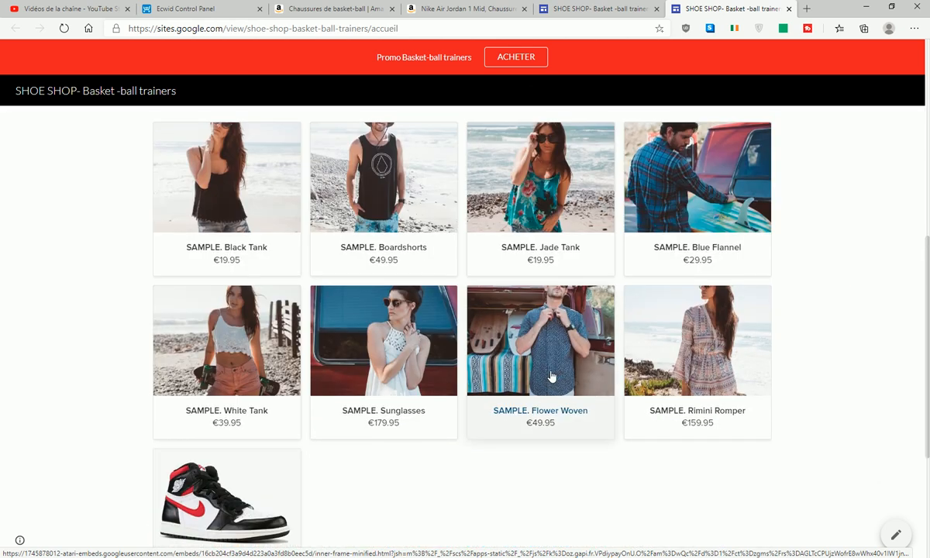
scroll(363, 301, "down", 3)
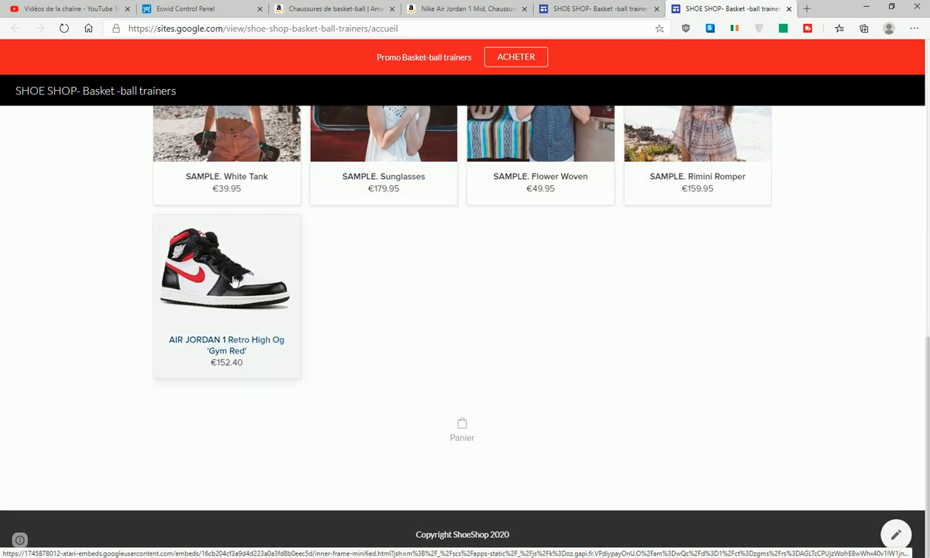
- Add the AIR JORDAN 1 Retro High Og 'Gym Red' to the cart
left_click(241, 285)
scroll(601, 298, "up", 2)
scroll(504, 322, "down", 2)
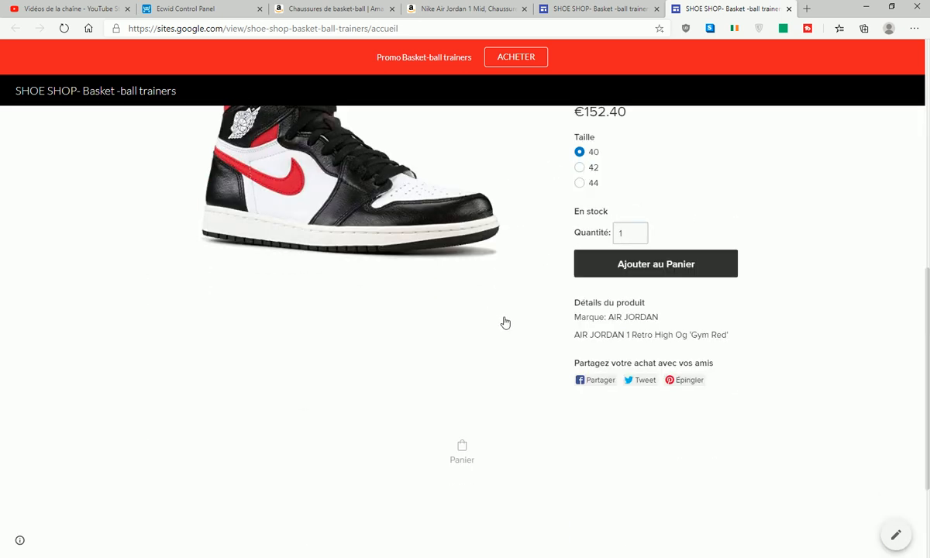
left_click(681, 267)
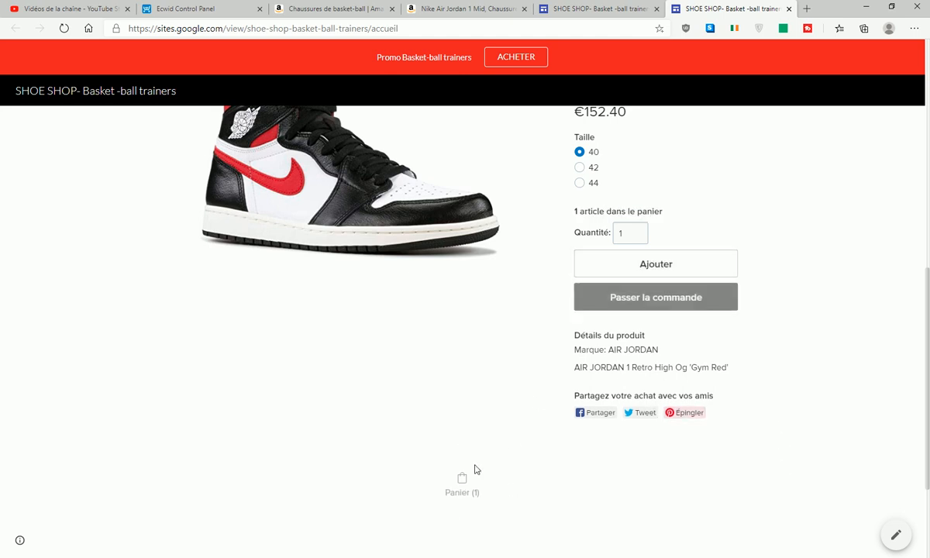
- Open the cart, enter an e-mail address and proceed to billing with Commander
left_click(464, 484)
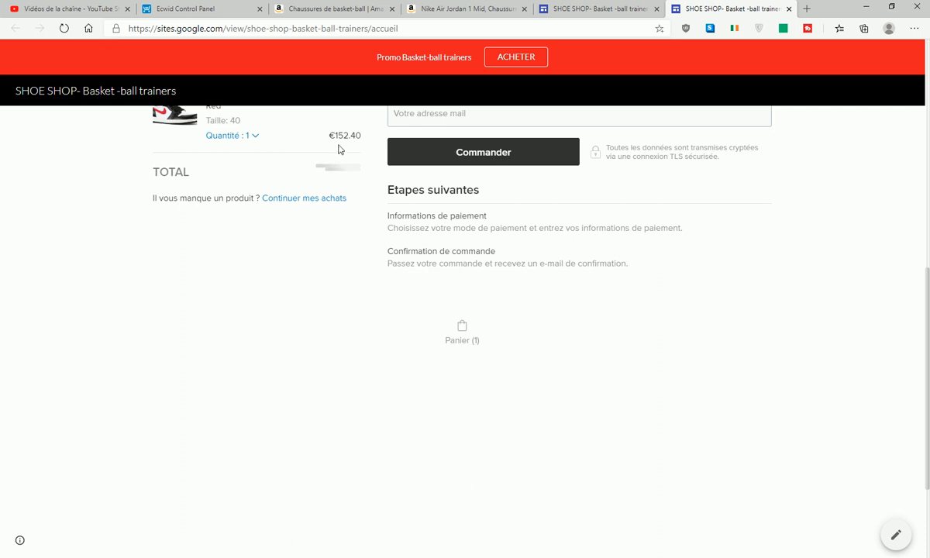
scroll(431, 225, "up", 3)
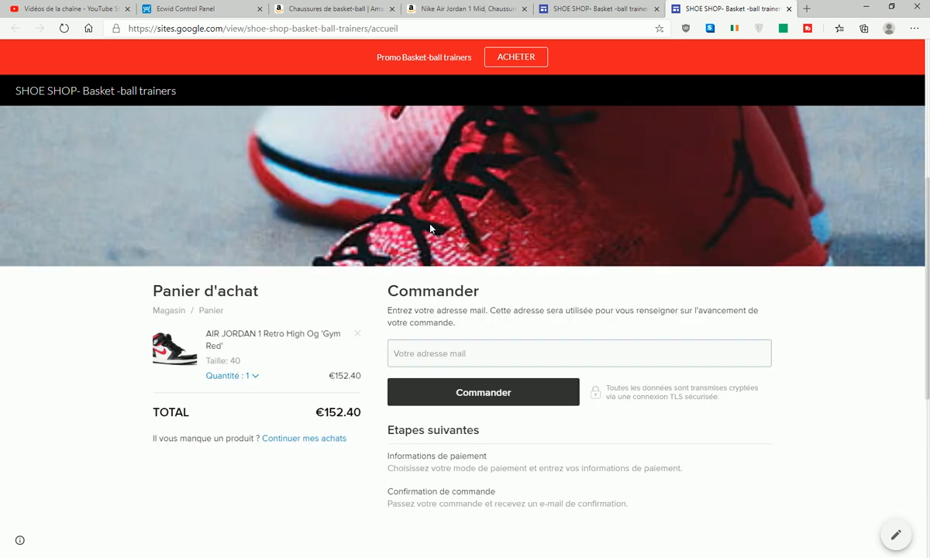
scroll(432, 225, "down", 2)
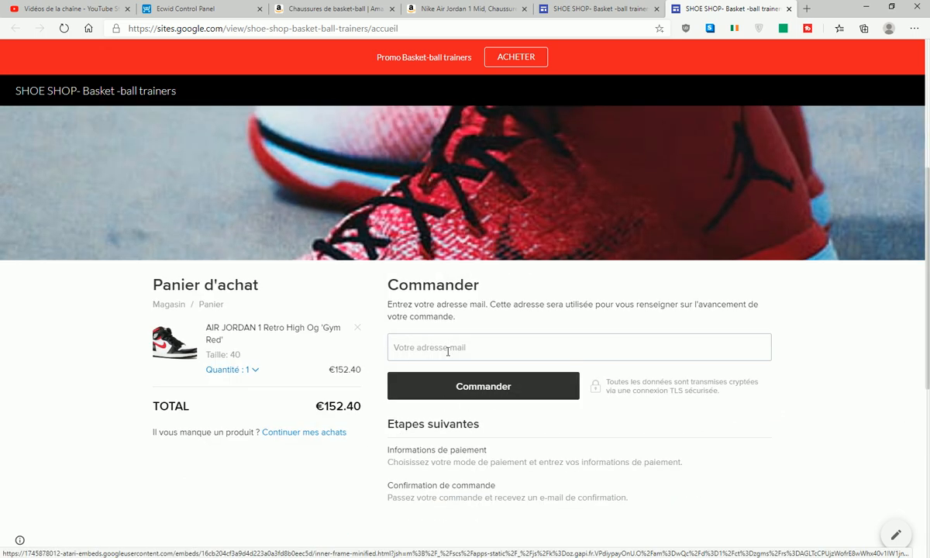
left_click(512, 394)
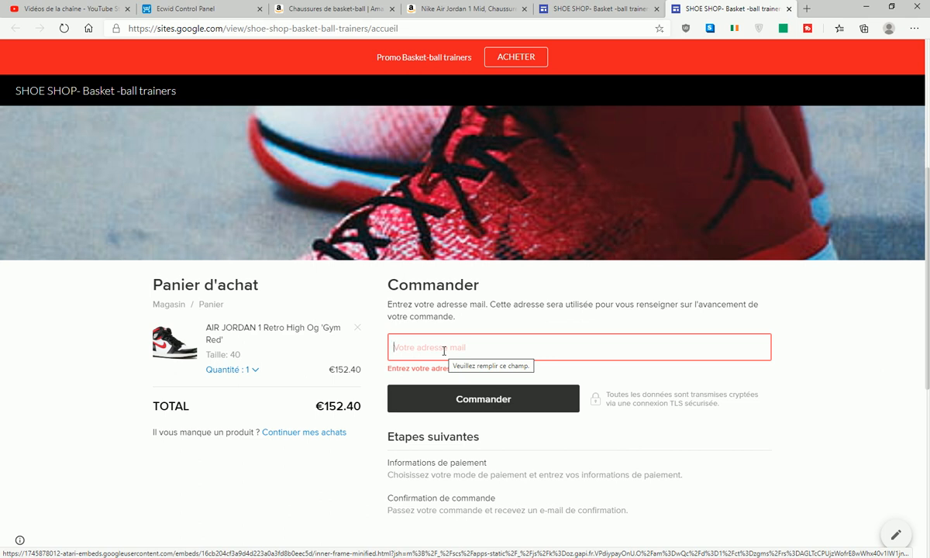
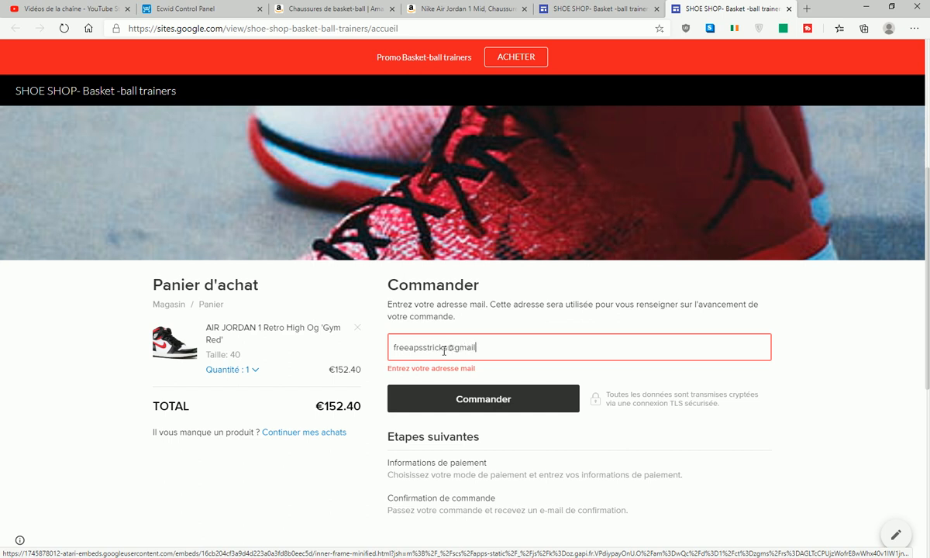
left_click(496, 400)
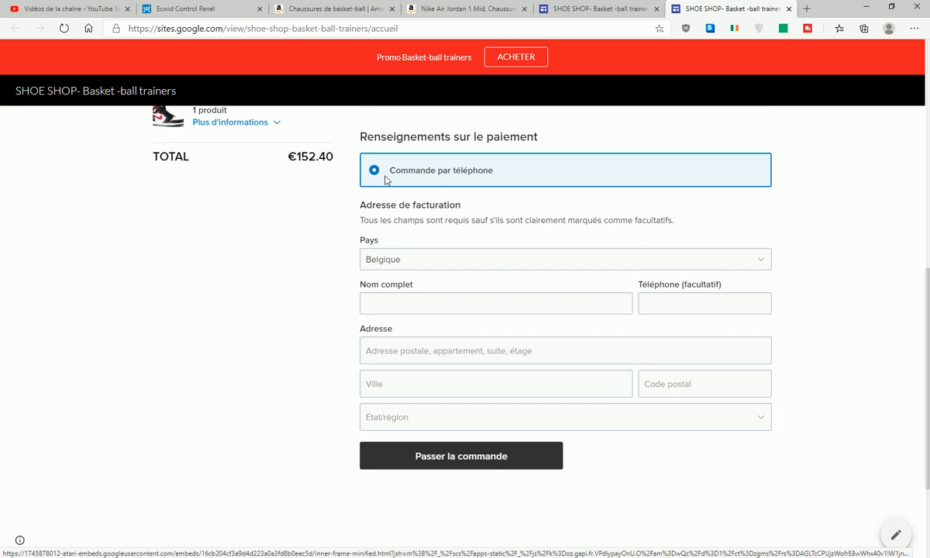
- Scroll over the live checkout billing form, then go to the Amazon basketball-shoe listings
scroll(294, 202, "up", 3)
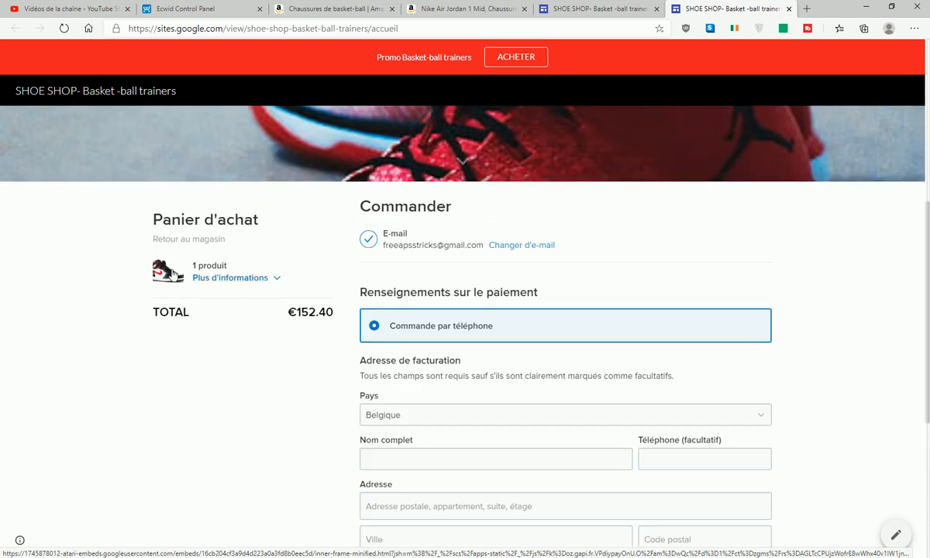
scroll(511, 213, "down", 5)
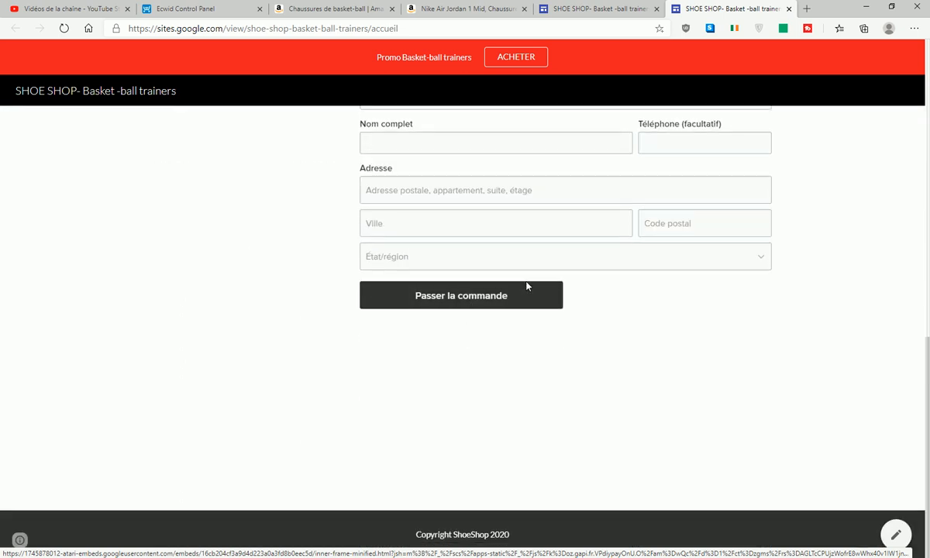
scroll(526, 286, "up", 10)
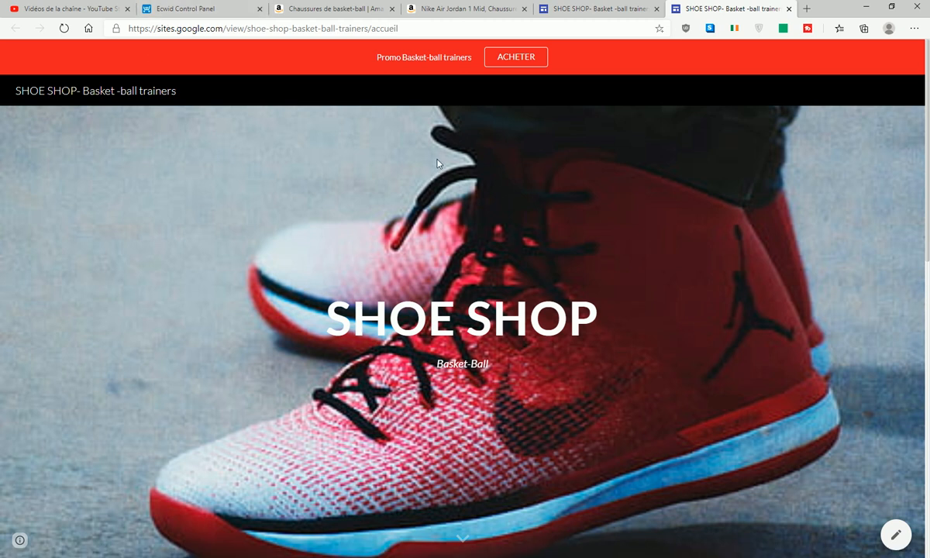
scroll(660, 216, "down", 5)
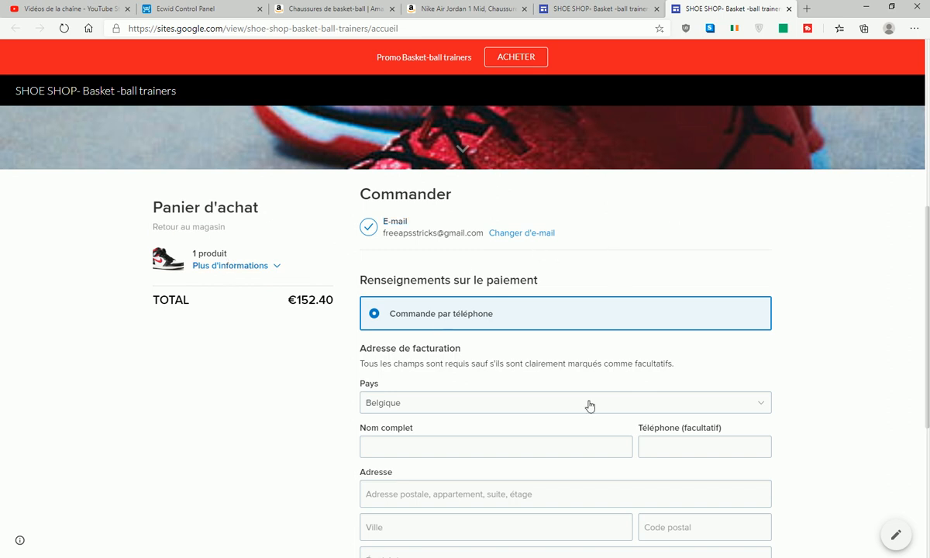
scroll(476, 356, "down", 4)
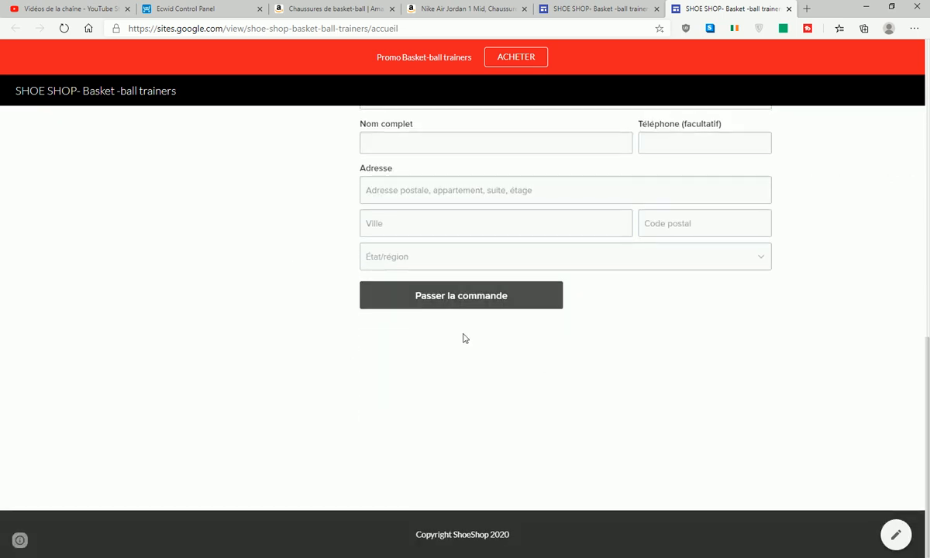
scroll(276, 189, "up", 10)
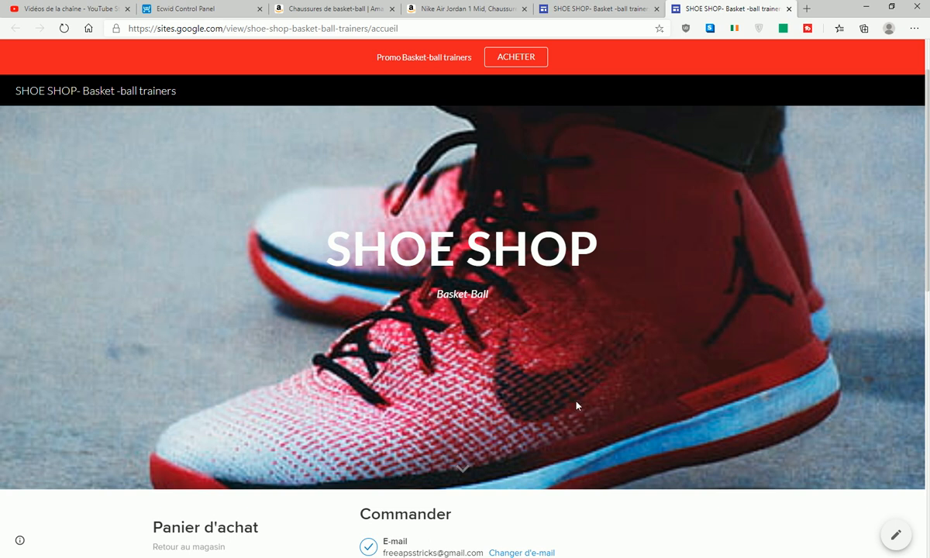
left_click(292, 7)
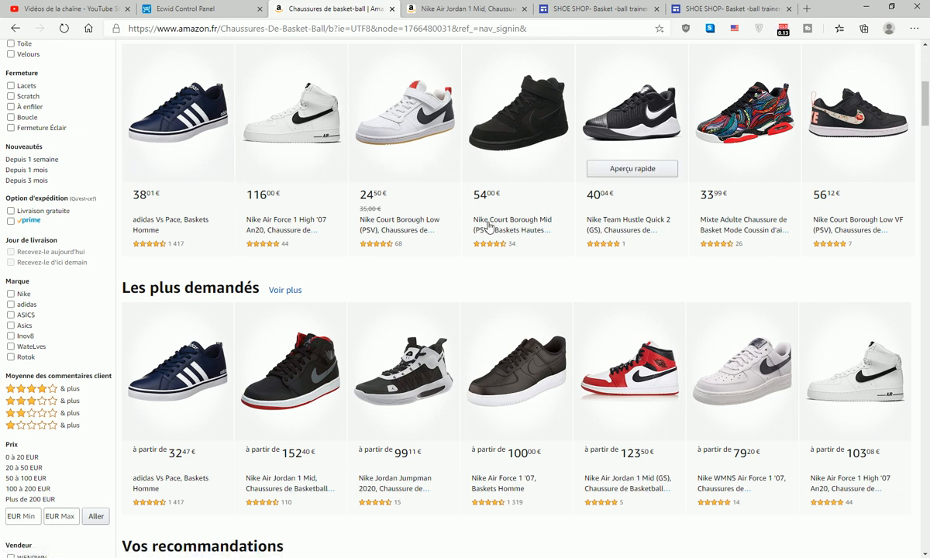
- Return to the Ecwid page showing the store integration code
left_click(190, 7)
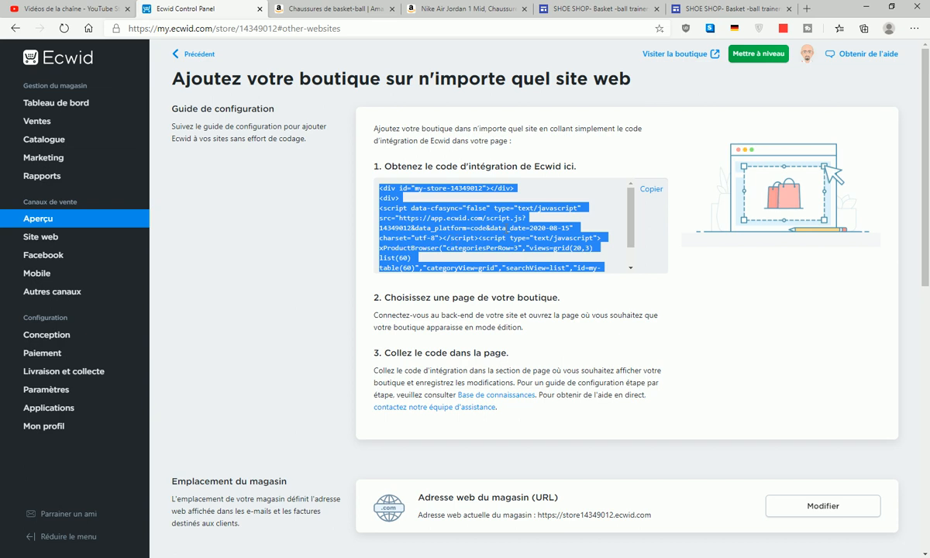
left_click(739, 10)
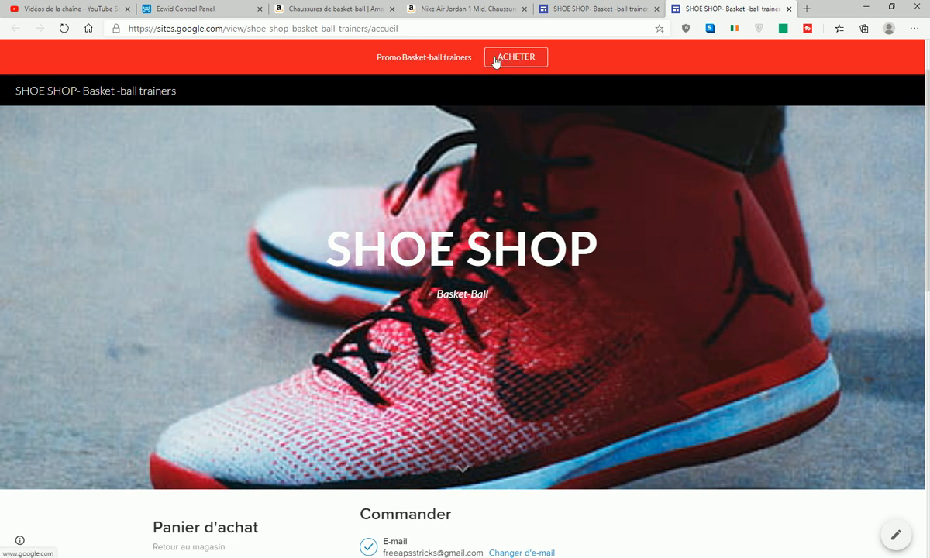
left_click(204, 9)
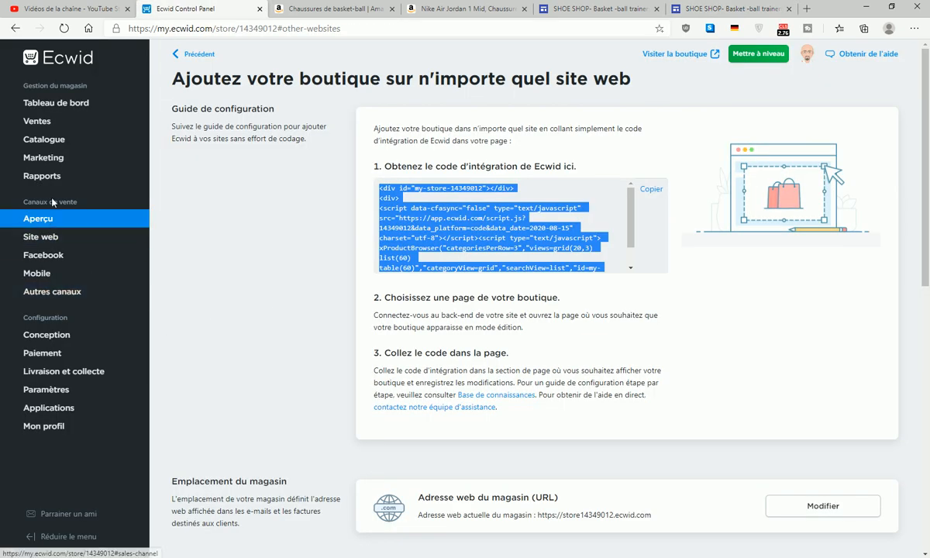
- Copy the HTML embed code for the AIR JORDAN 1 Retro High Og 'Gym Red' product from Intégrer le produit
left_click(41, 140)
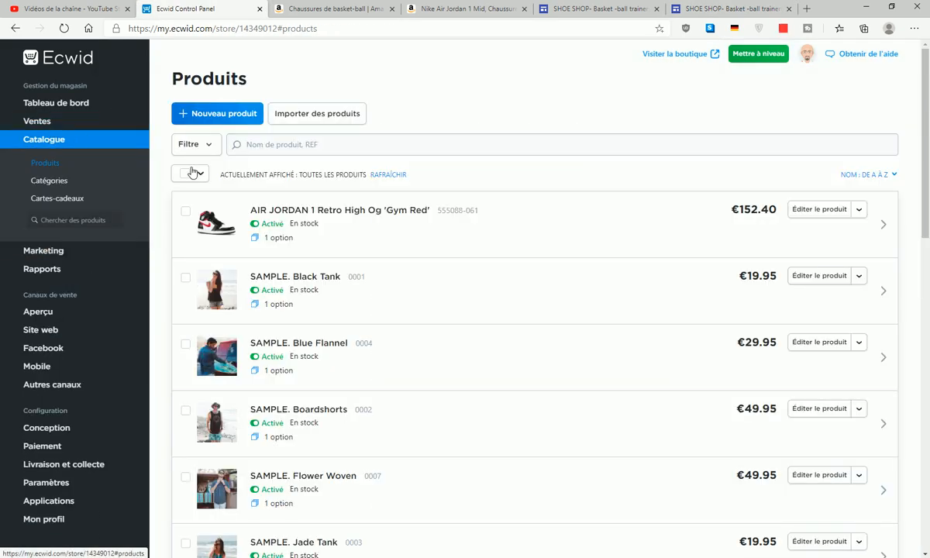
left_click(818, 211)
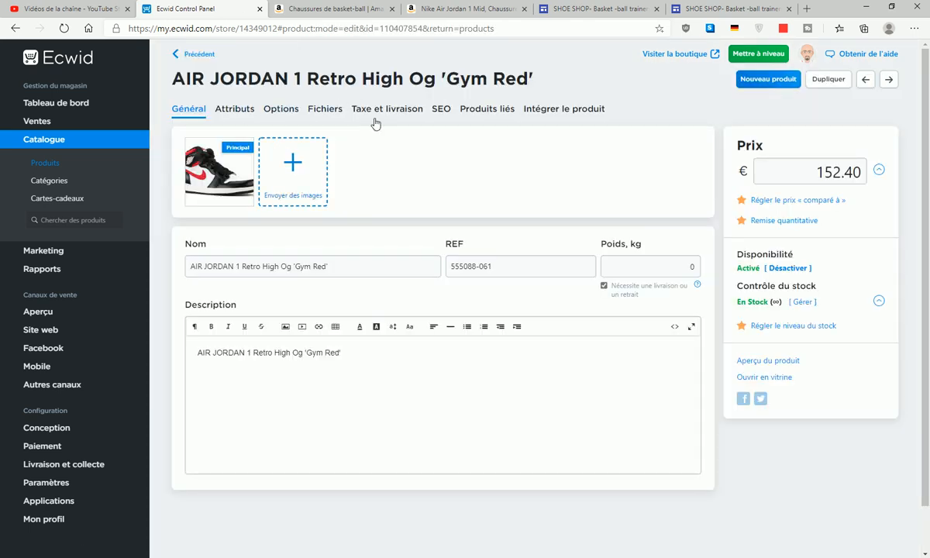
left_click(545, 113)
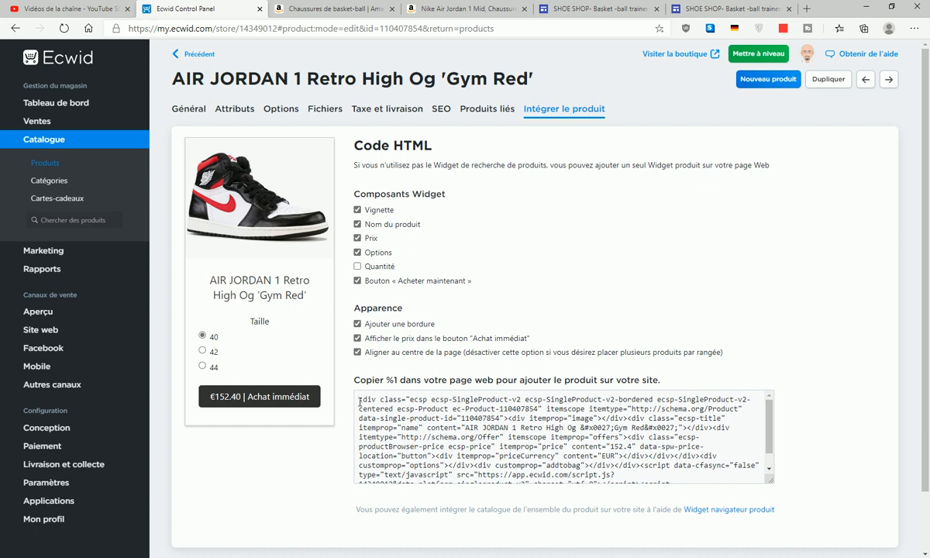
left_click_drag(360, 399, 656, 482)
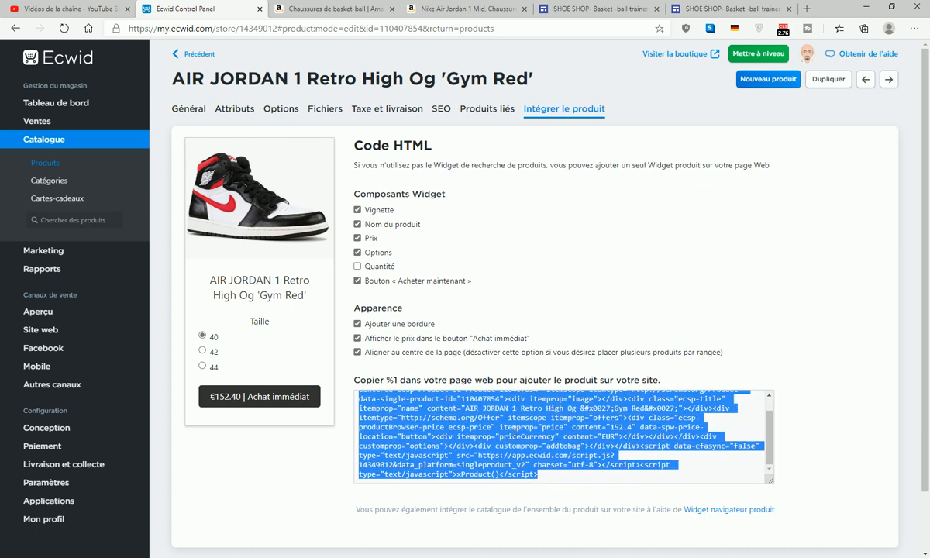
right_click(513, 427)
left_click(558, 309)
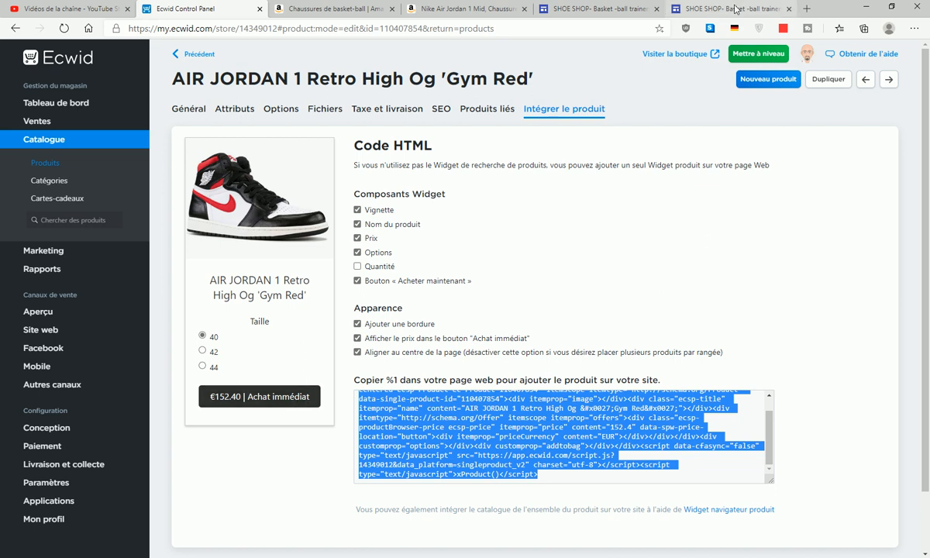
left_click(697, 8)
- From the Pages panel, create a new SHOE SHOP page named 'promo achat'
scroll(518, 253, "down", 3)
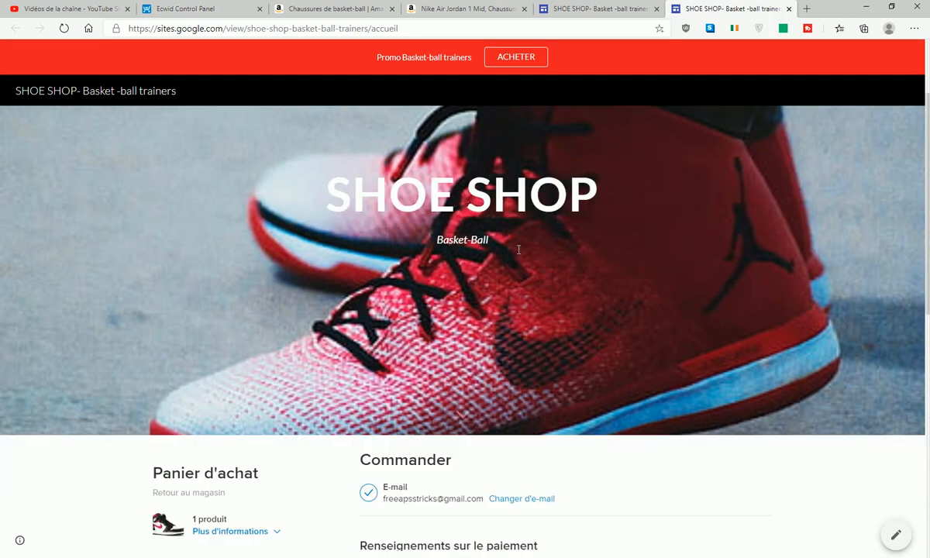
left_click(896, 541)
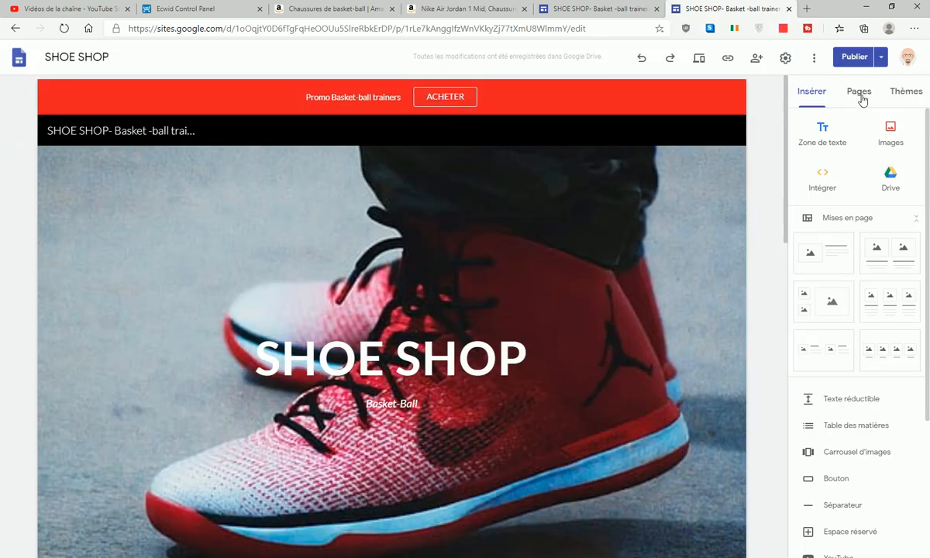
left_click(860, 97)
mouse_move(860, 511)
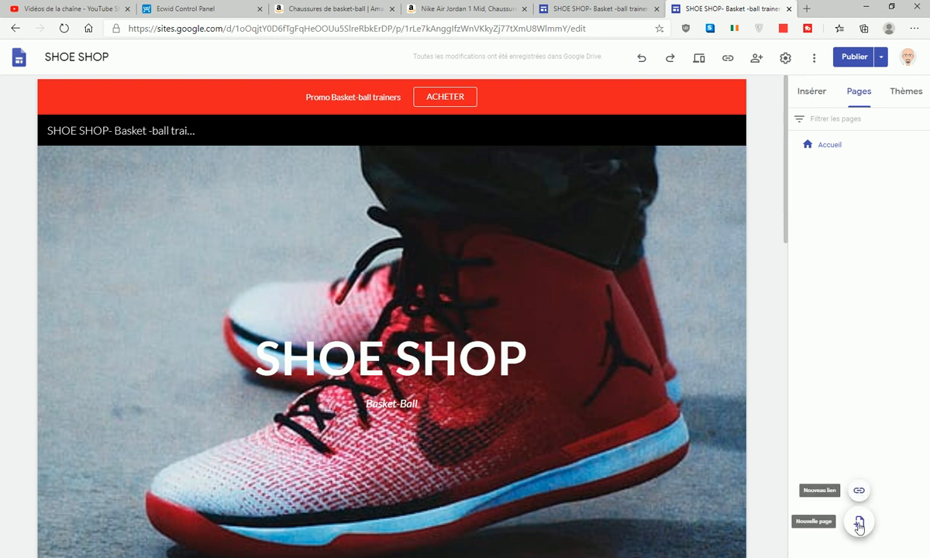
left_click(859, 522)
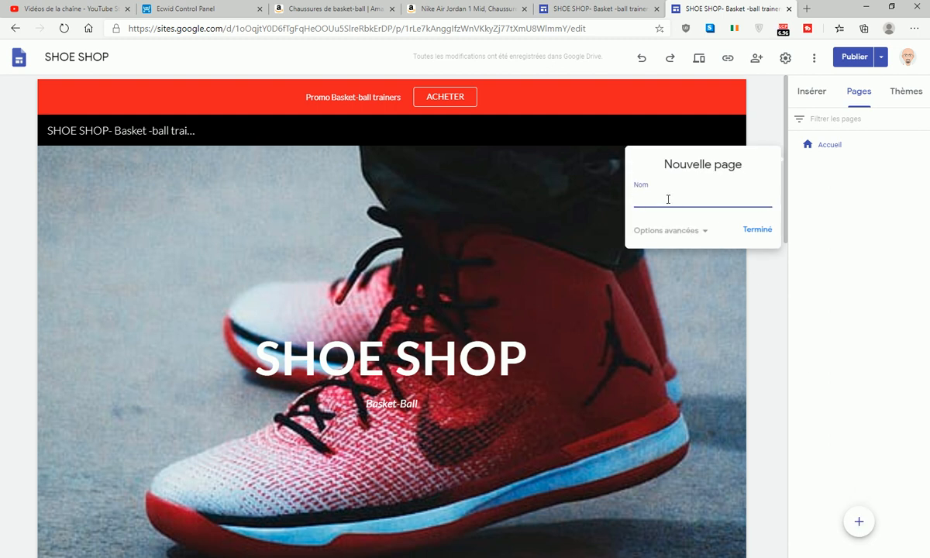
key("Tab")
key("Tab")
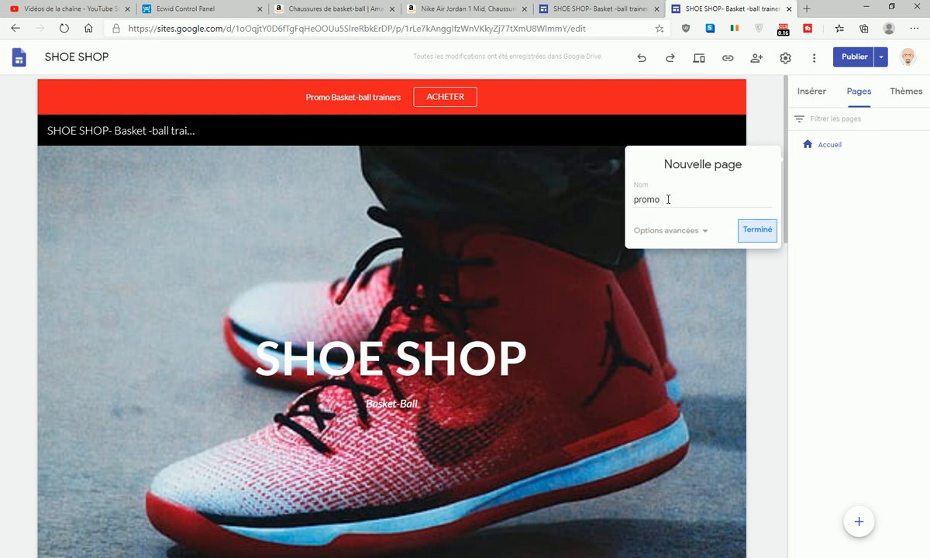
left_click(668, 199)
type("achat")
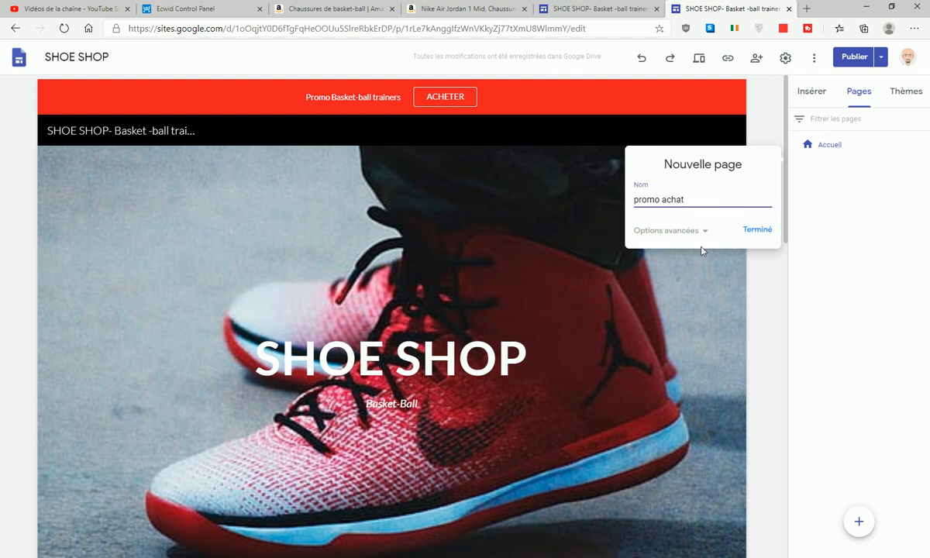
left_click(758, 231)
scroll(493, 271, "down", 5)
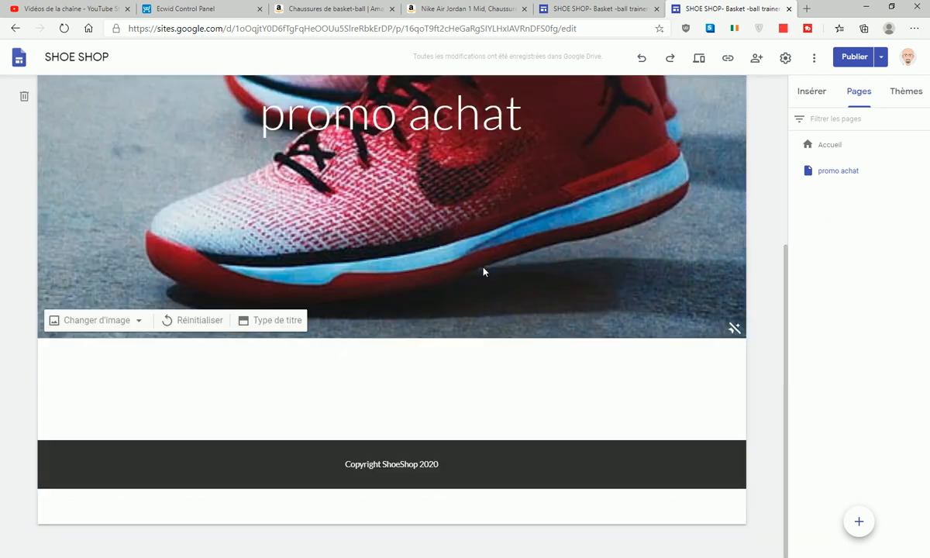
- Embed the pasted Ecwid Air Jordan code on promo achat, then enlarge and centre the block
left_click(809, 91)
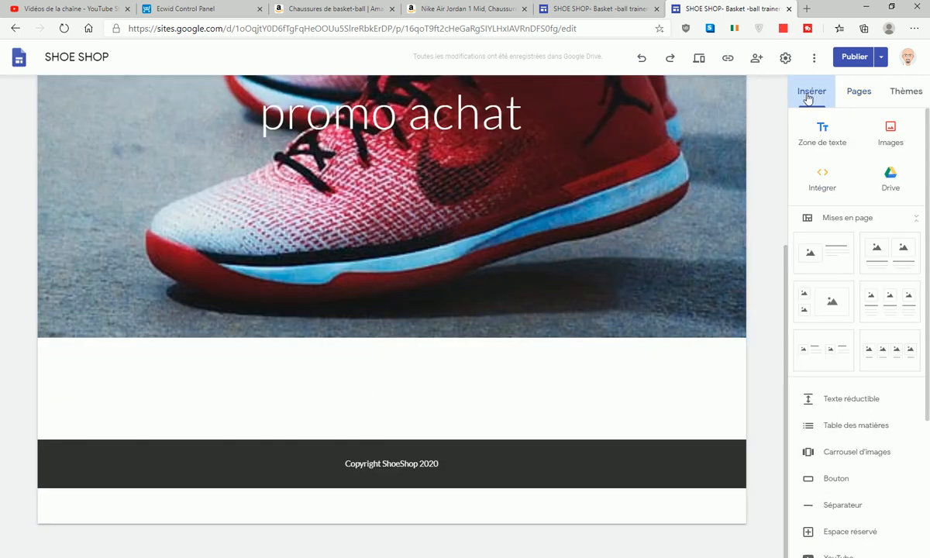
left_click(822, 180)
left_click(428, 251)
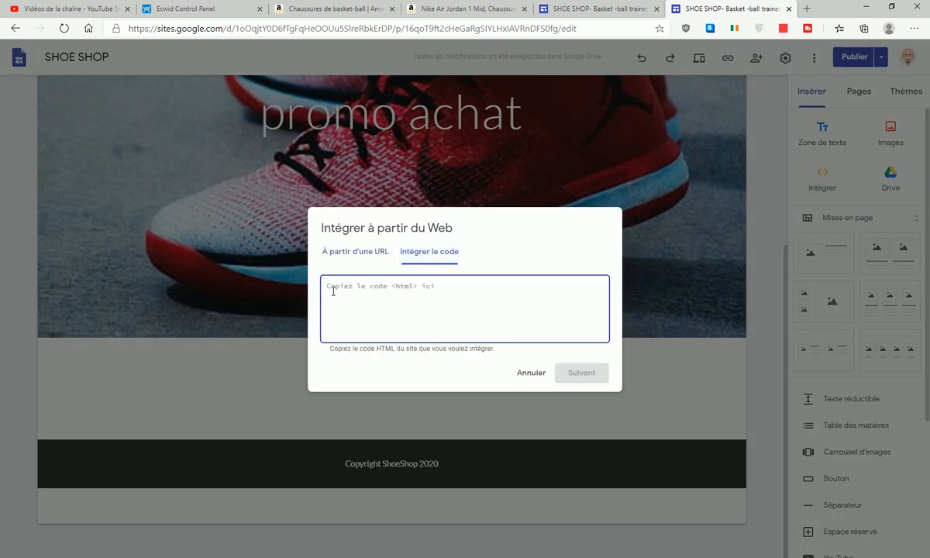
right_click(312, 271)
left_click(335, 383)
left_click(583, 373)
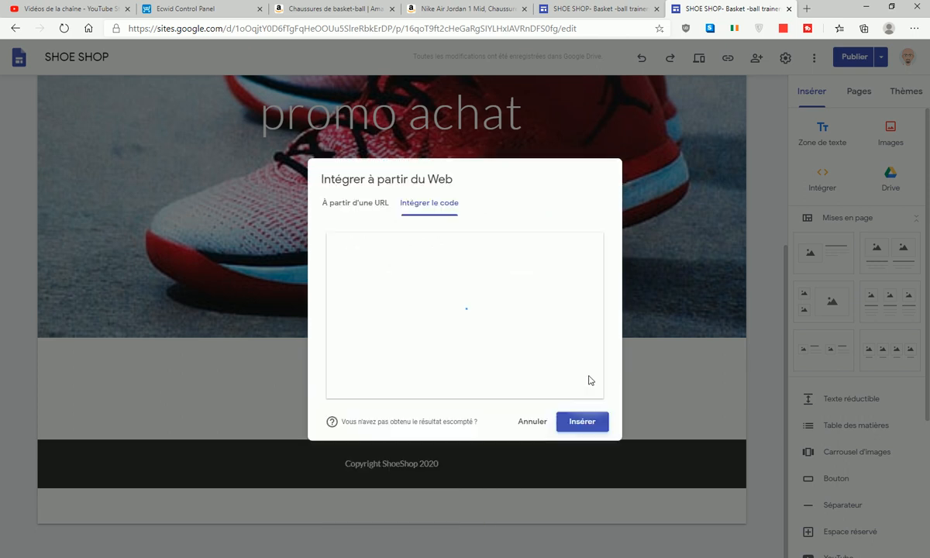
left_click(587, 422)
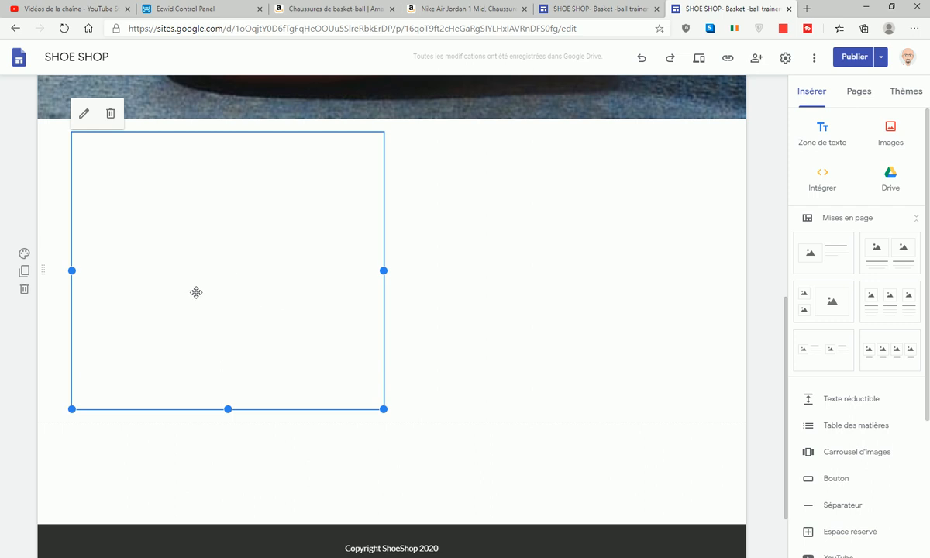
left_click_drag(382, 408, 458, 485)
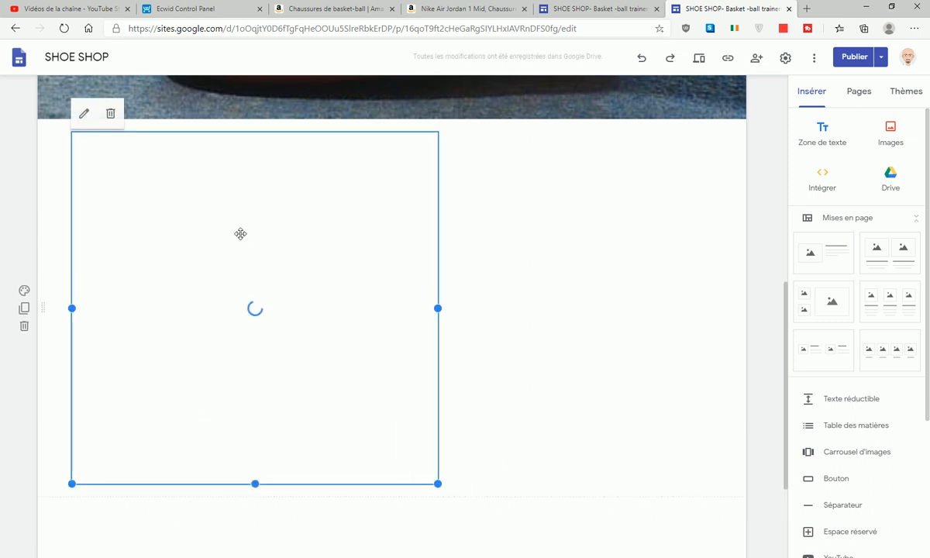
left_click_drag(253, 230, 420, 239)
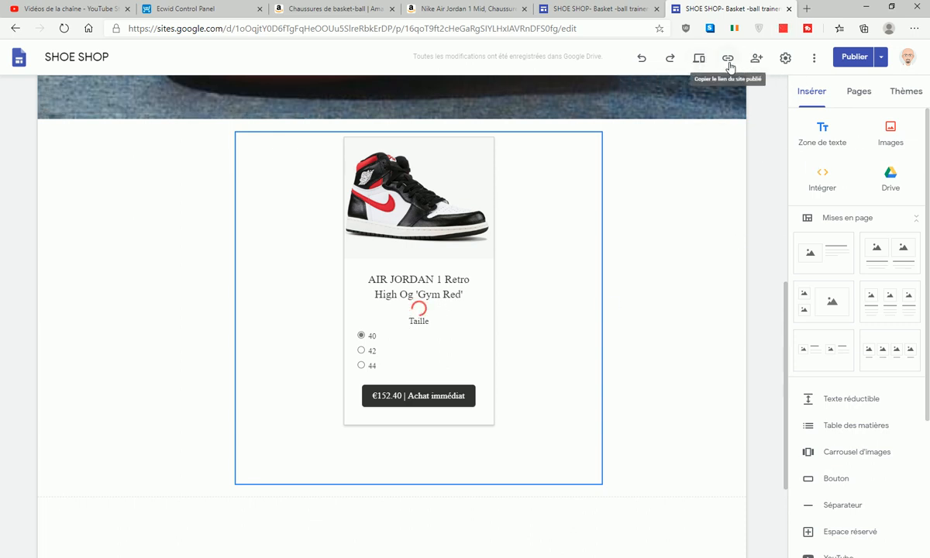
- Review the changes and publish the SHOE SHOP site
left_click(853, 59)
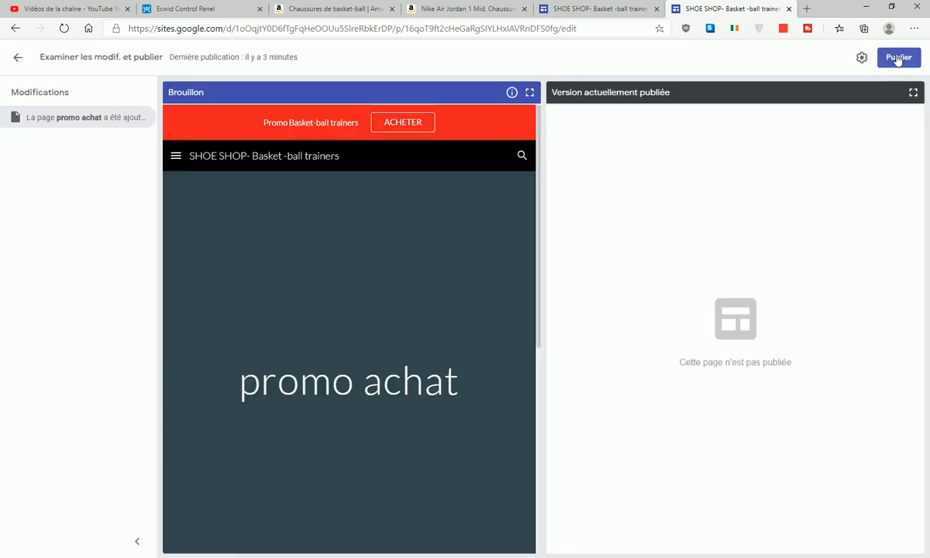
left_click(897, 59)
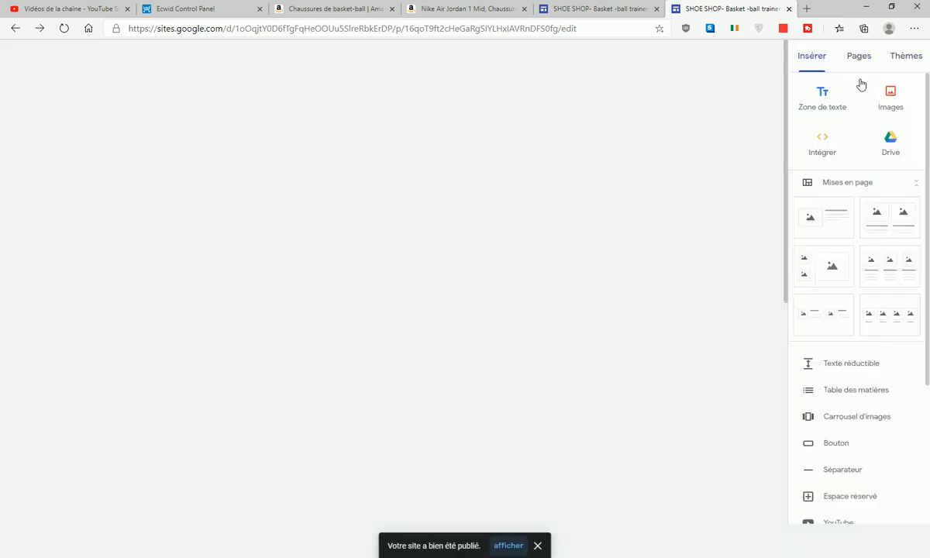
scroll(603, 322, "down", 10)
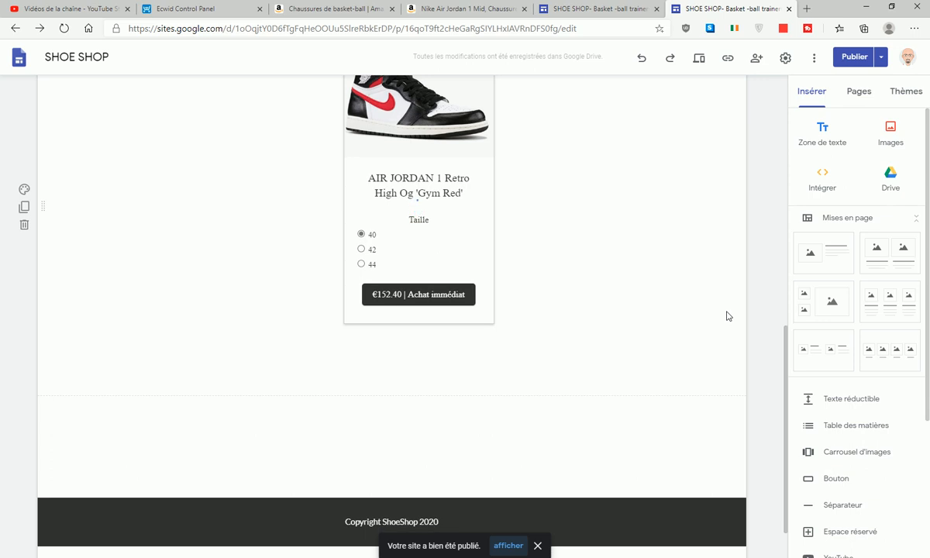
- Set the promo achat page to Masquer dans la navigation from its Pages menu
left_click(860, 93)
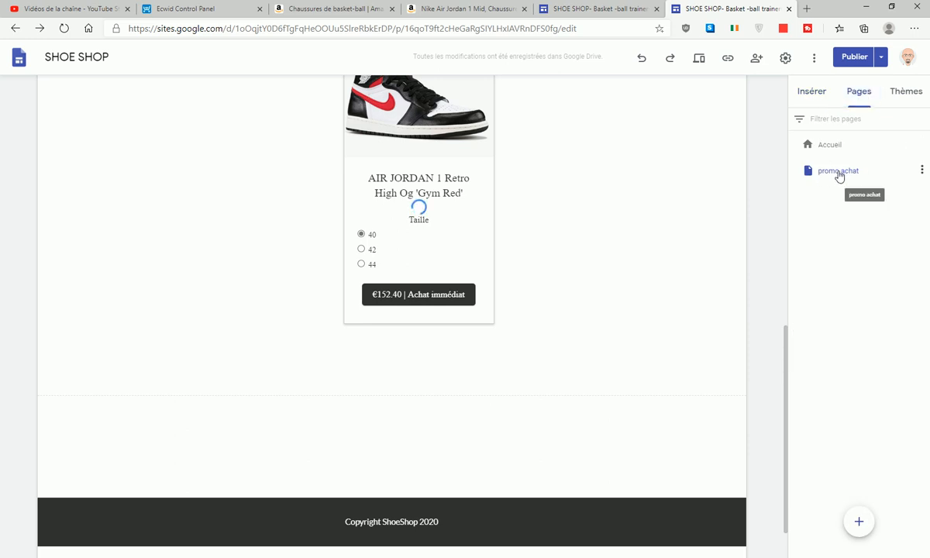
left_click(838, 172)
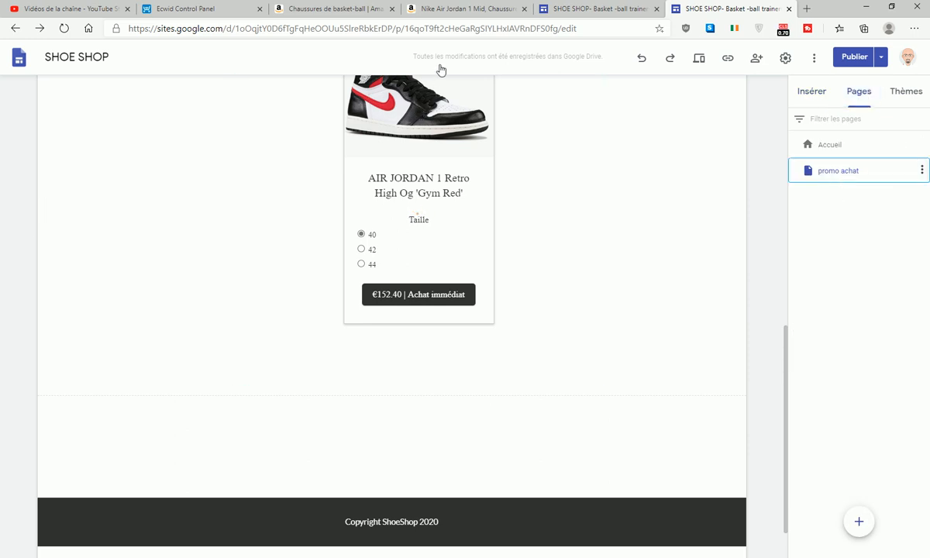
scroll(693, 102, "up", 4)
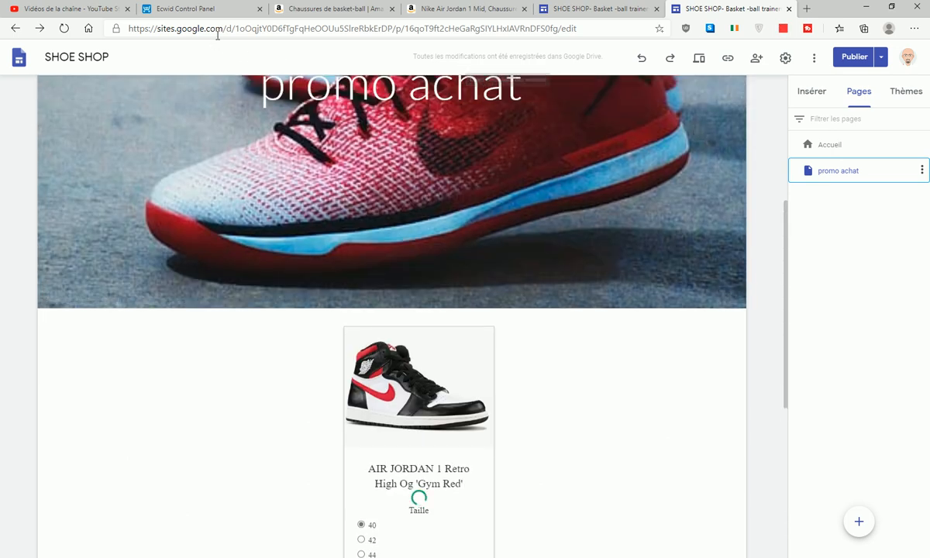
left_click(921, 170)
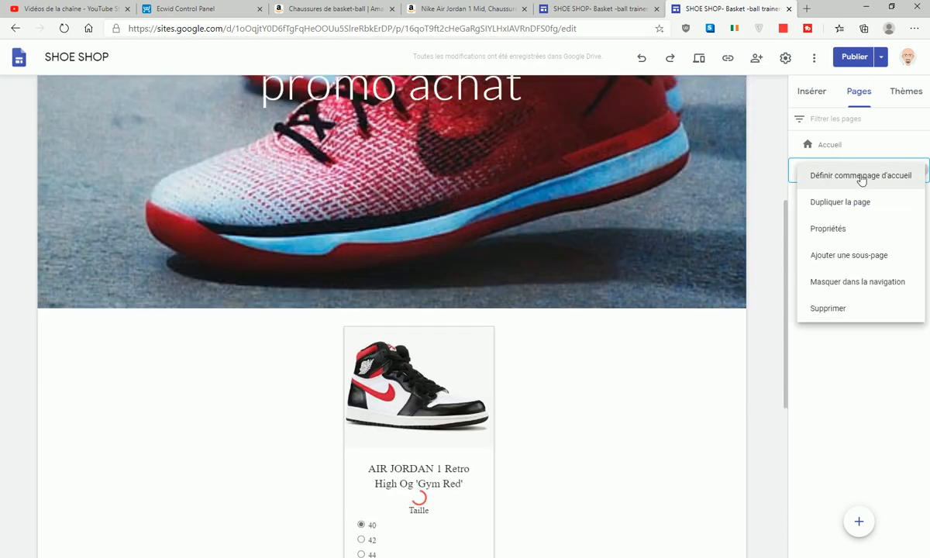
left_click(884, 285)
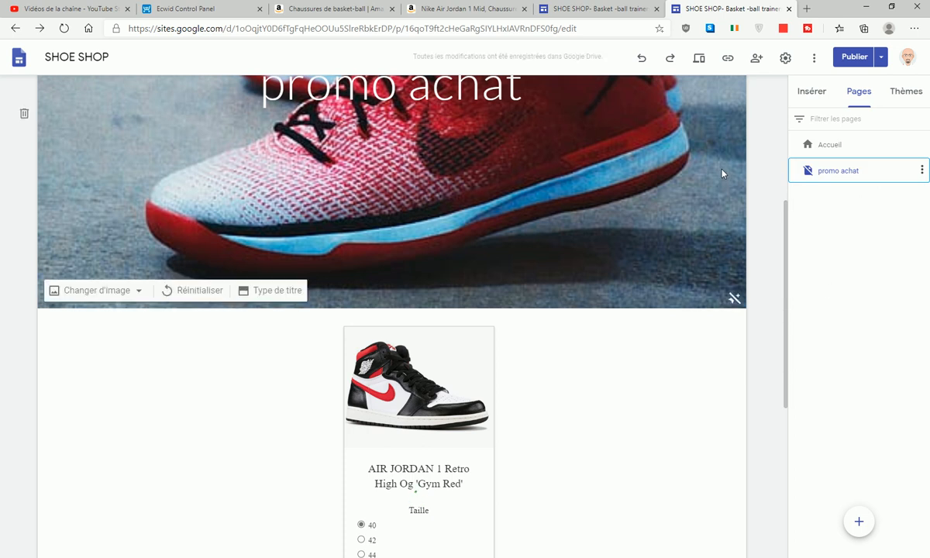
scroll(722, 174, "up", 5)
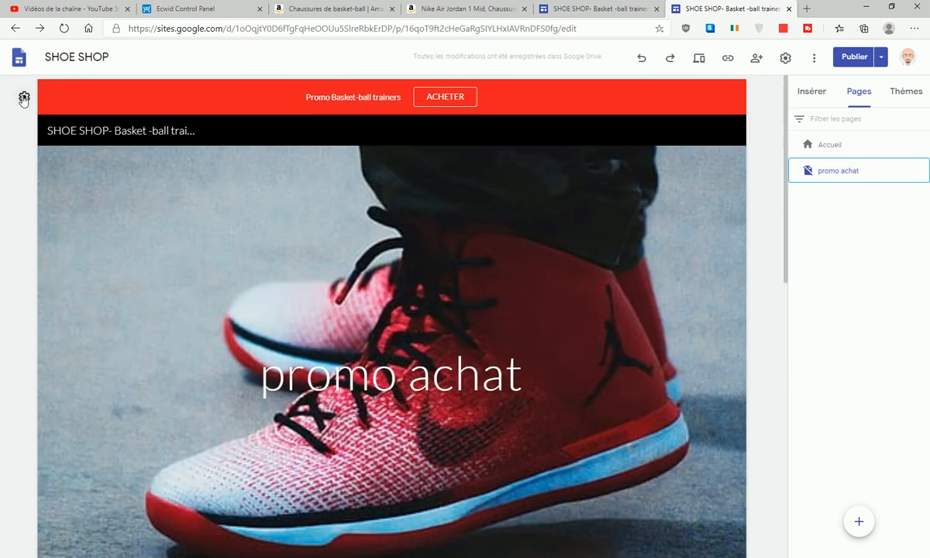
- Replace the banner's google.com button link with the promo achat page
left_click(24, 98)
scroll(509, 382, "down", 3)
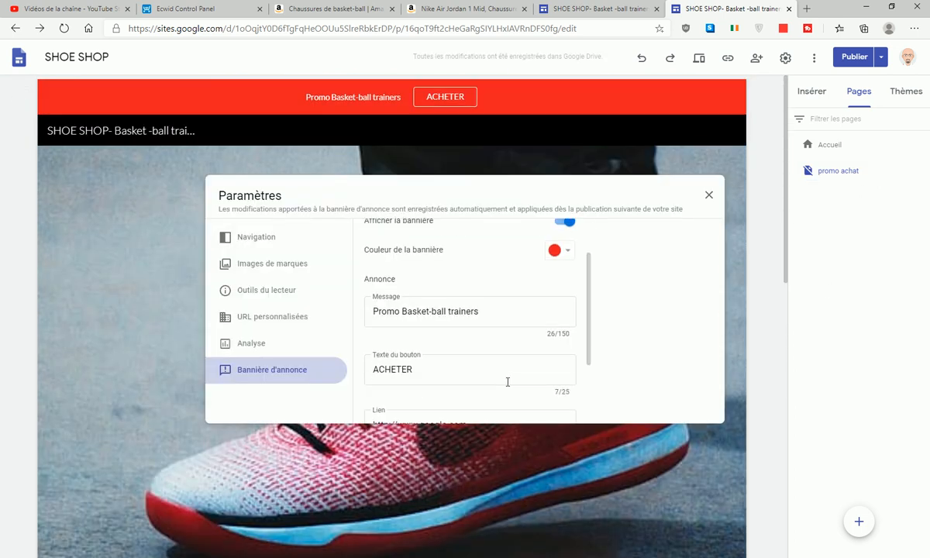
left_click(468, 363)
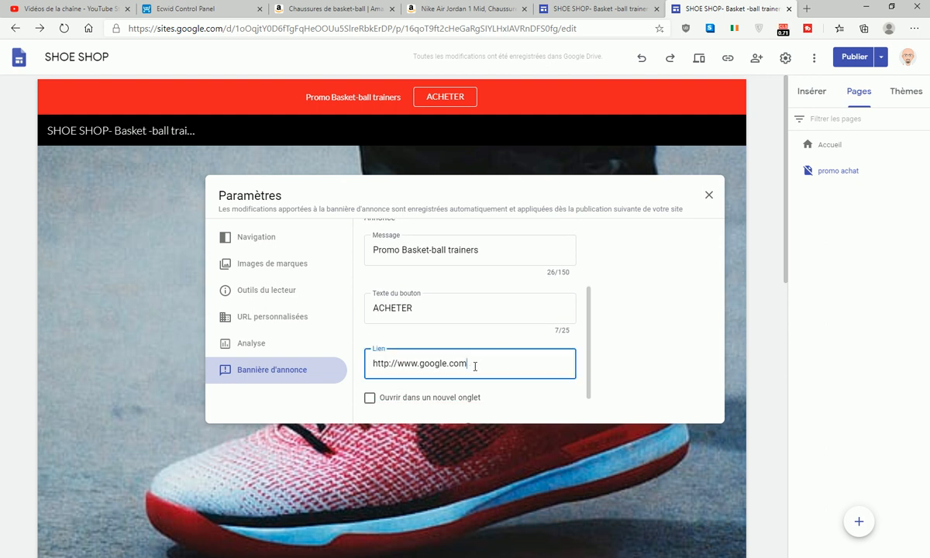
triple_click(371, 367)
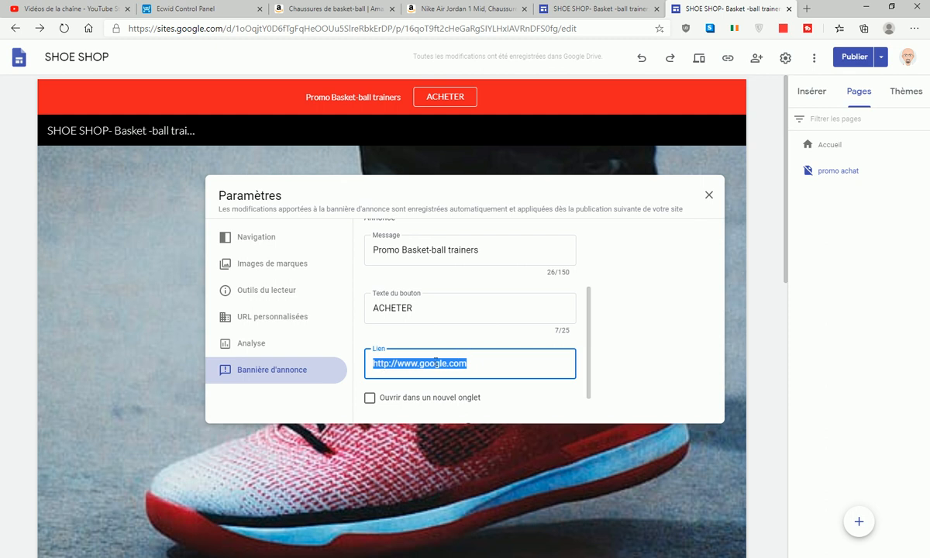
type("pr")
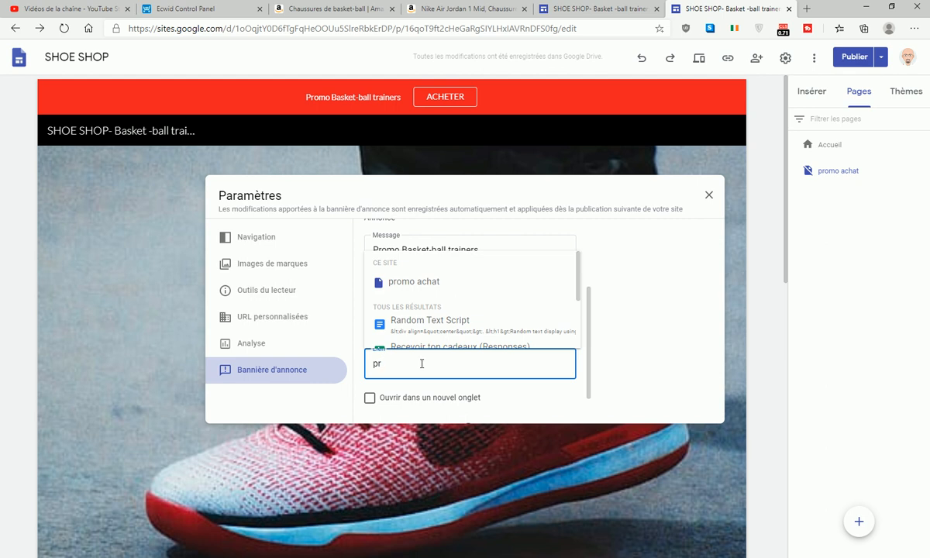
left_click(401, 285)
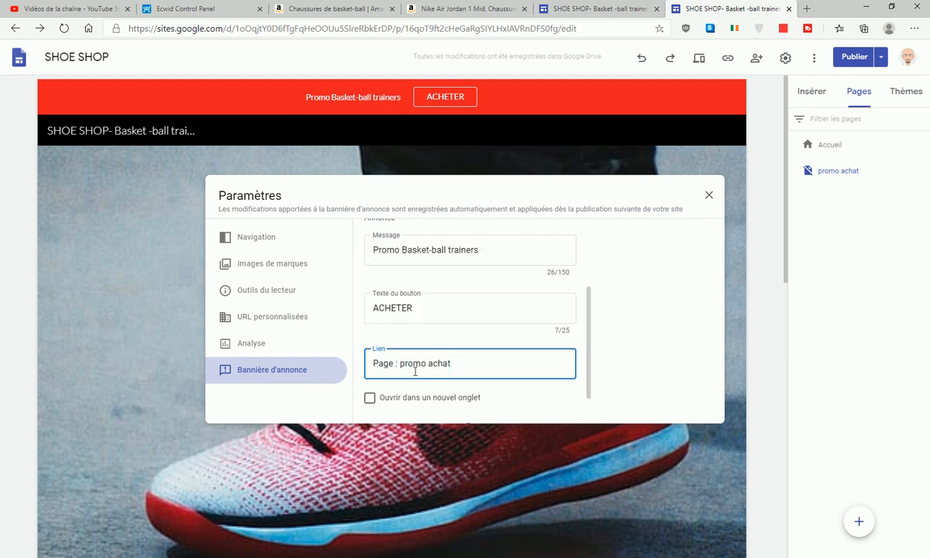
left_click(372, 402)
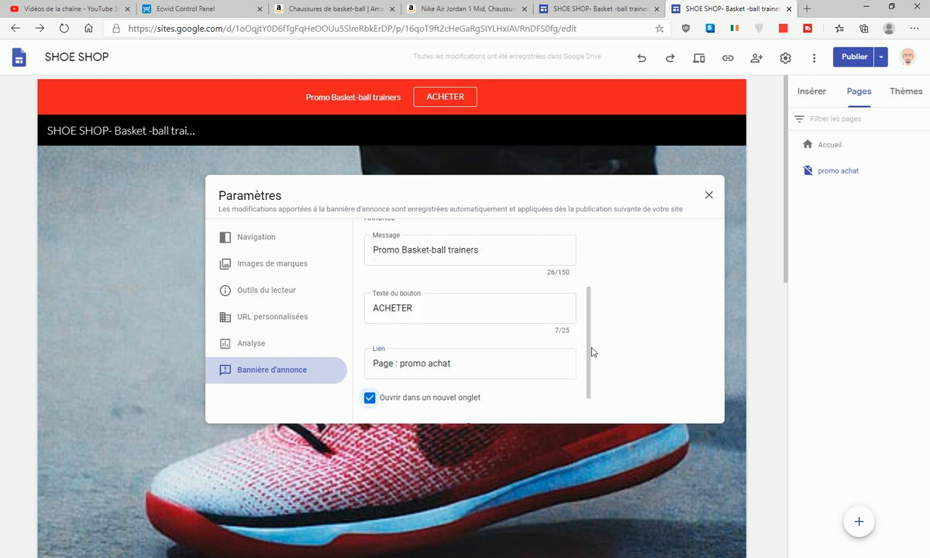
- Uncheck 'Ouvrir dans un nouvel onglet' for the banner link and close the settings
scroll(535, 380, "down", 1)
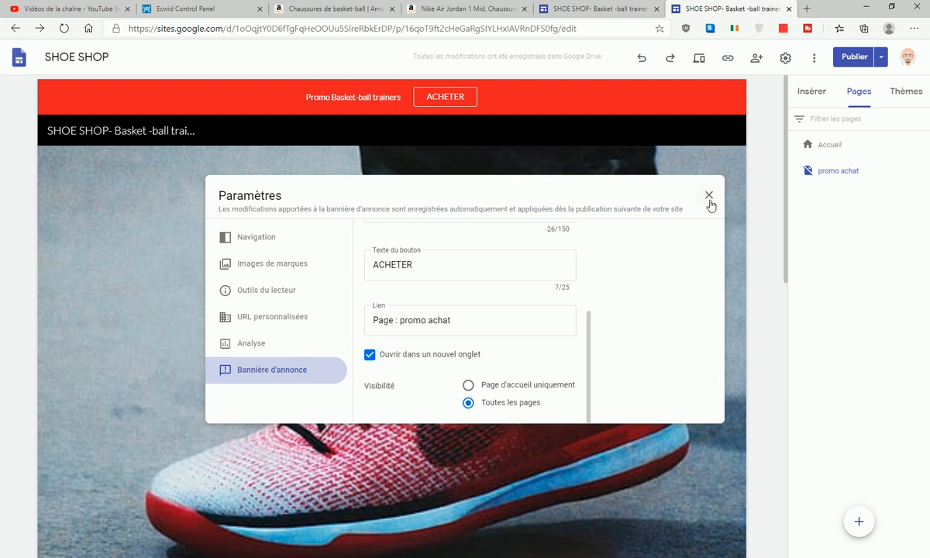
left_click(370, 354)
left_click(708, 195)
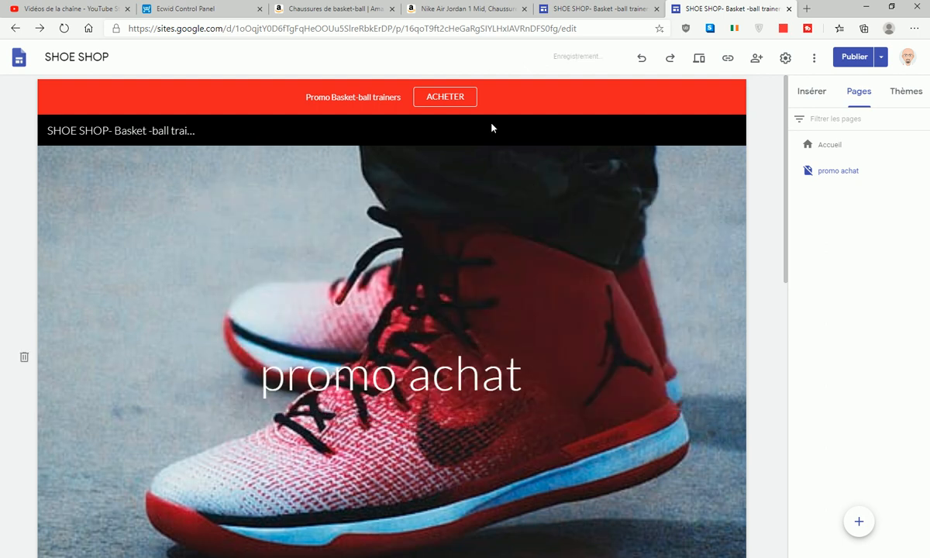
- Publish the site and open the published version
left_click(855, 62)
left_click(897, 61)
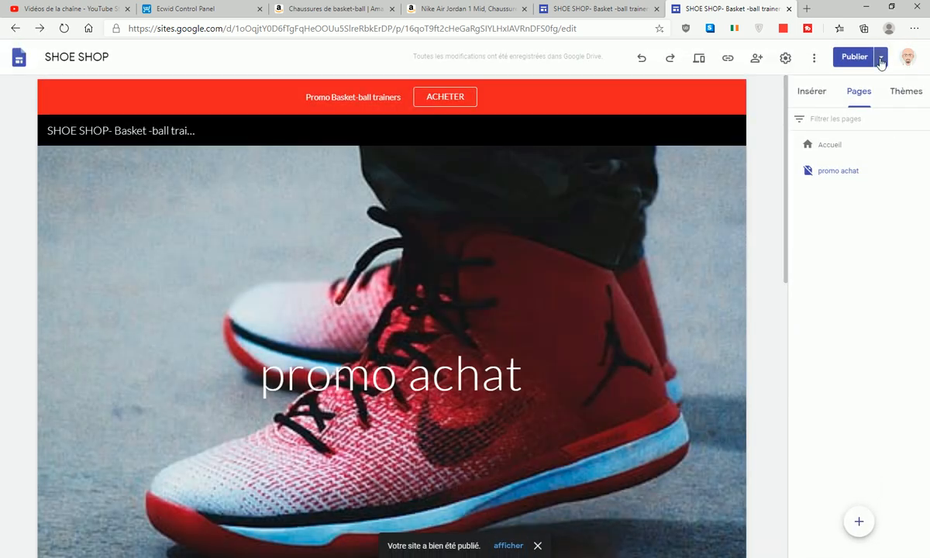
left_click(881, 62)
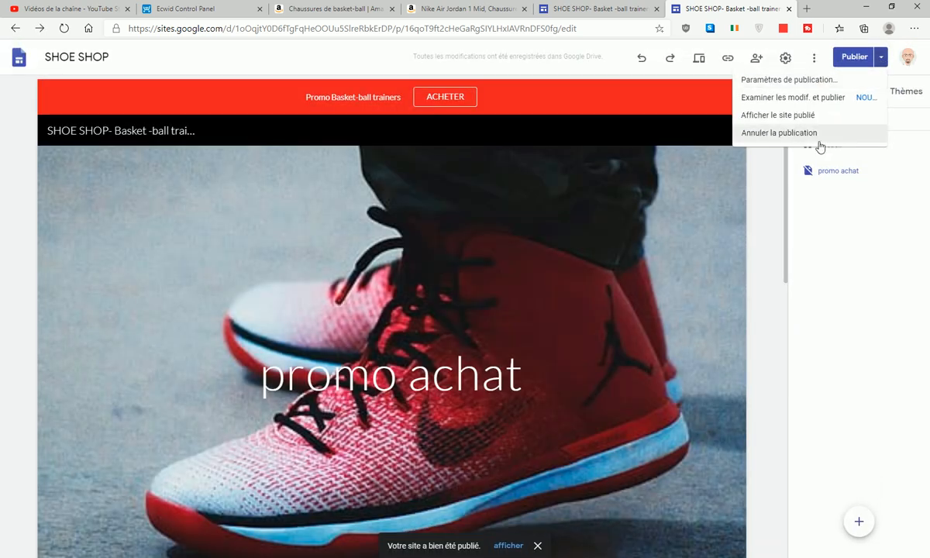
left_click(742, 114)
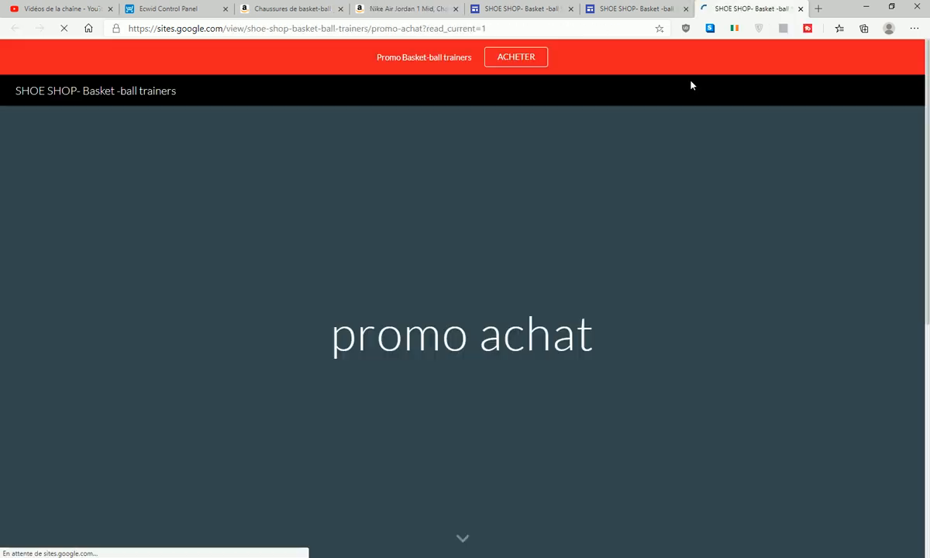
- Follow ACHETER to promo achat, add the size-40 Air Jordan, and check the €152.40 cart
left_click(525, 65)
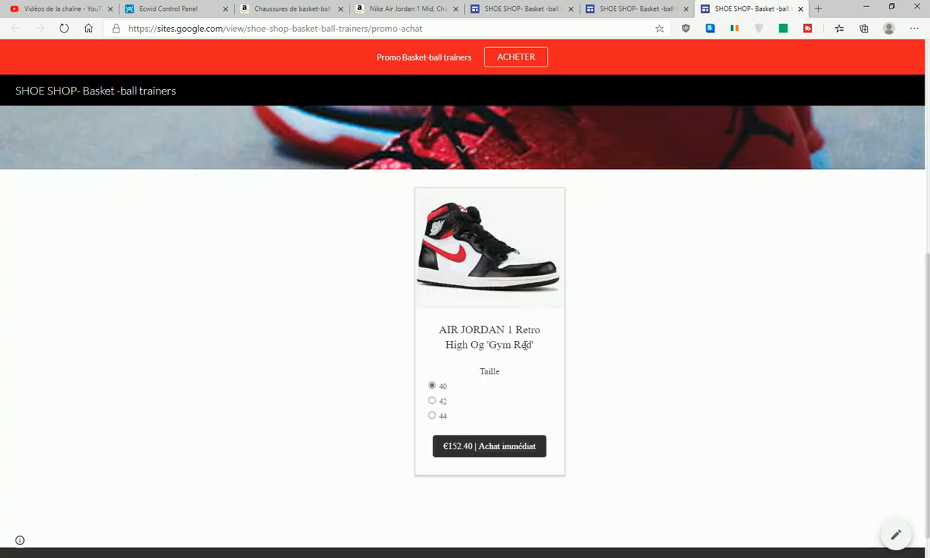
left_click(513, 450)
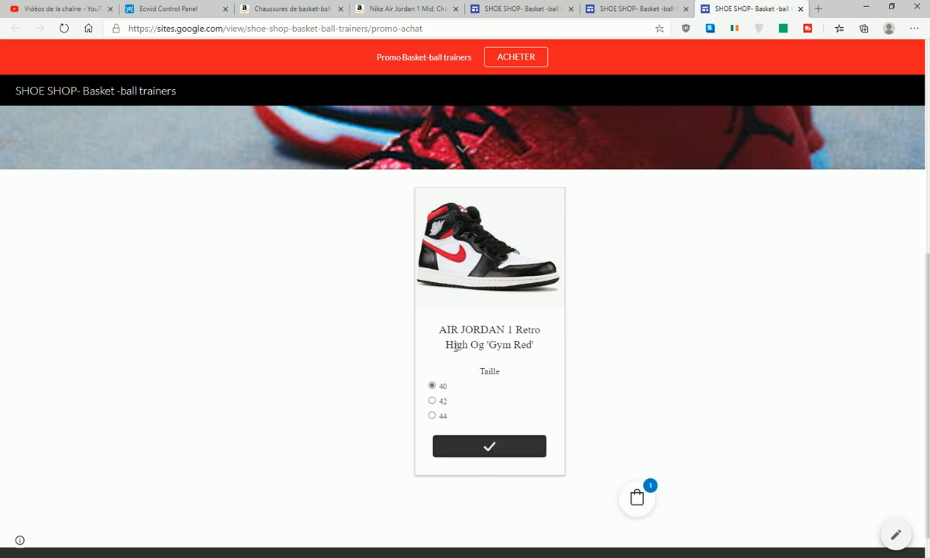
left_click(638, 500)
scroll(649, 410, "down", 1)
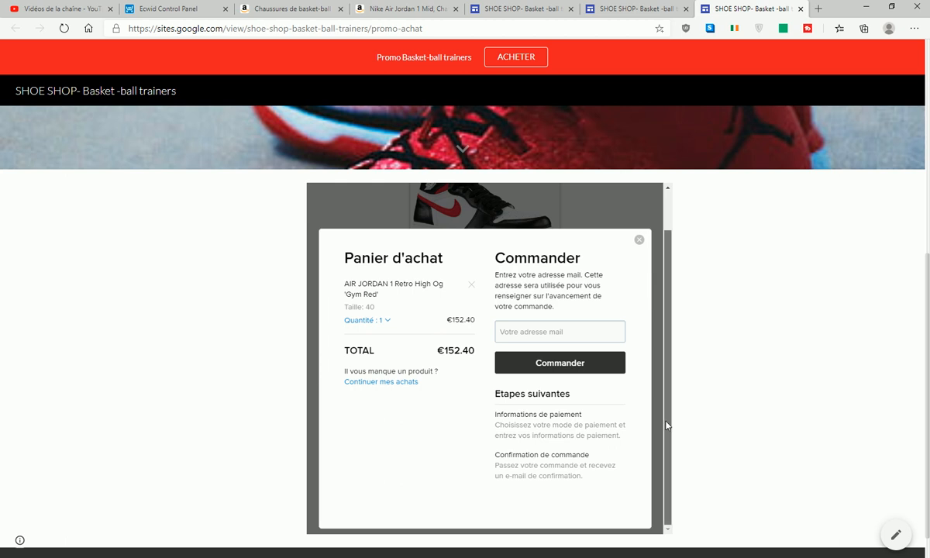
scroll(664, 426, "up", 1)
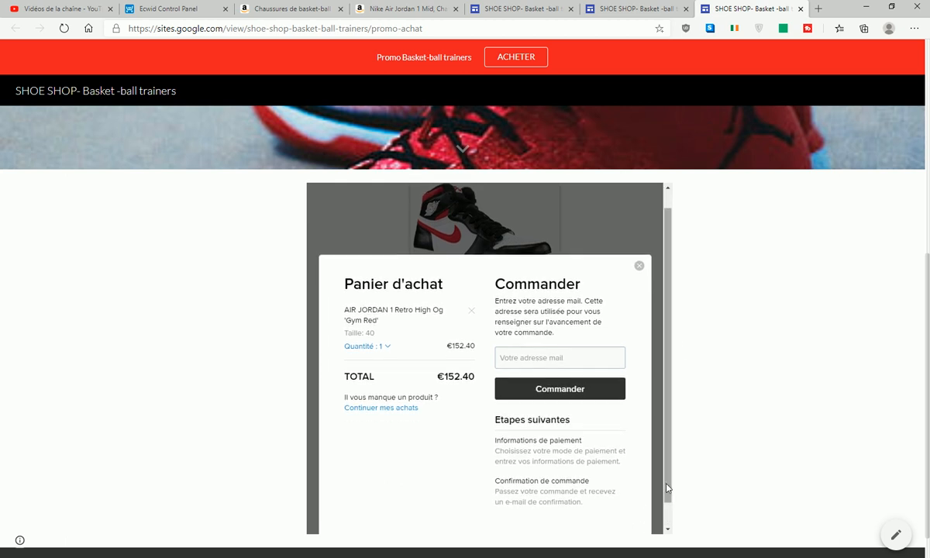
scroll(667, 496, "down", 1)
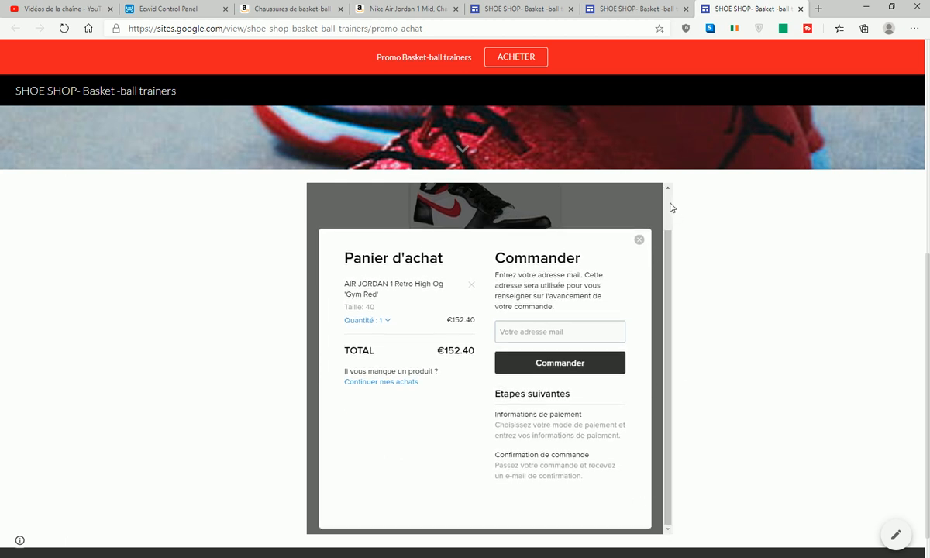
scroll(670, 225, "up", 2)
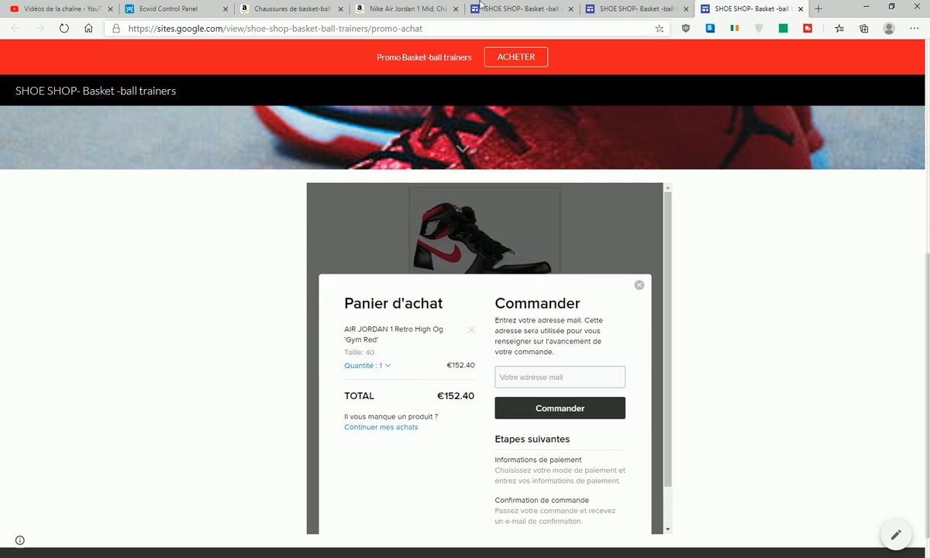
- Stretch the Air Jordan embed box taller and wider to the left and right on promo achat
left_click(515, 9)
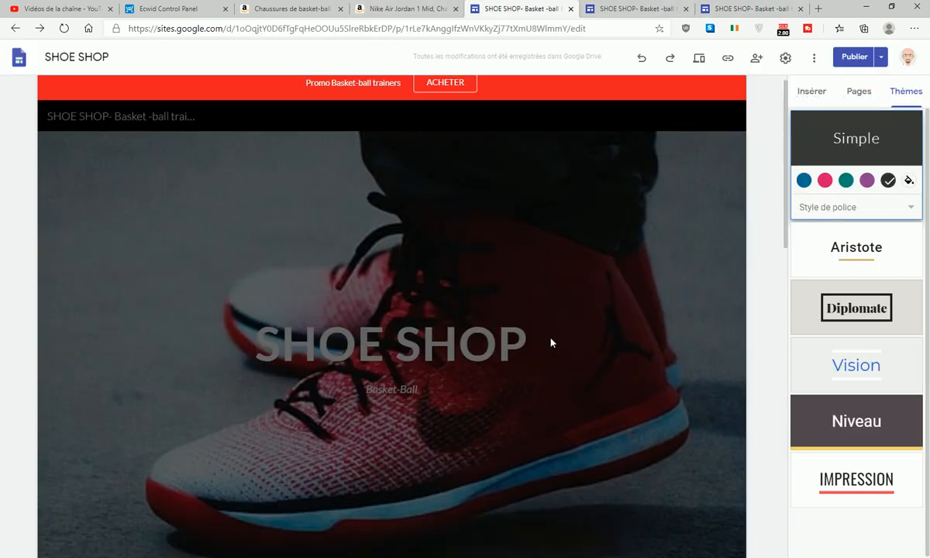
left_click(637, 9)
scroll(496, 395, "down", 5)
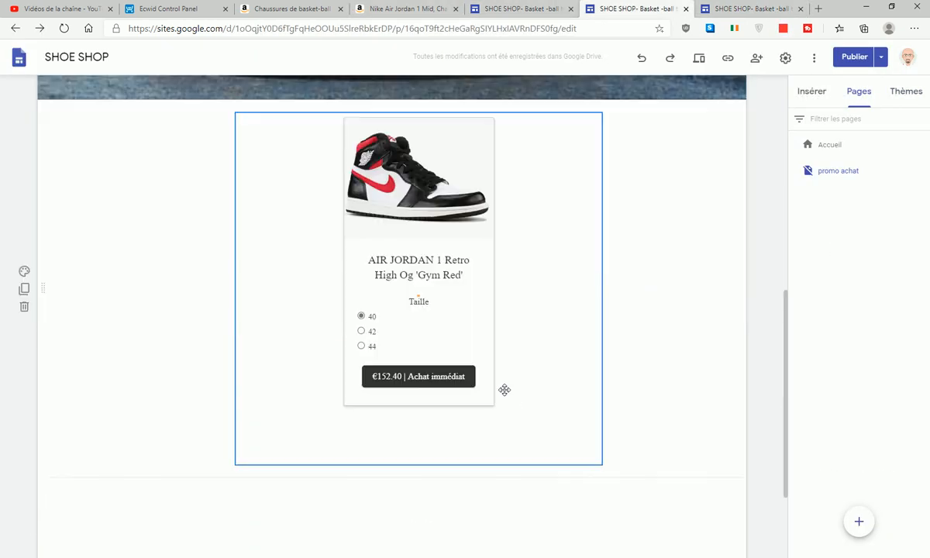
left_click(504, 389)
left_click_drag(602, 457, 626, 554)
scroll(430, 274, "down", 3)
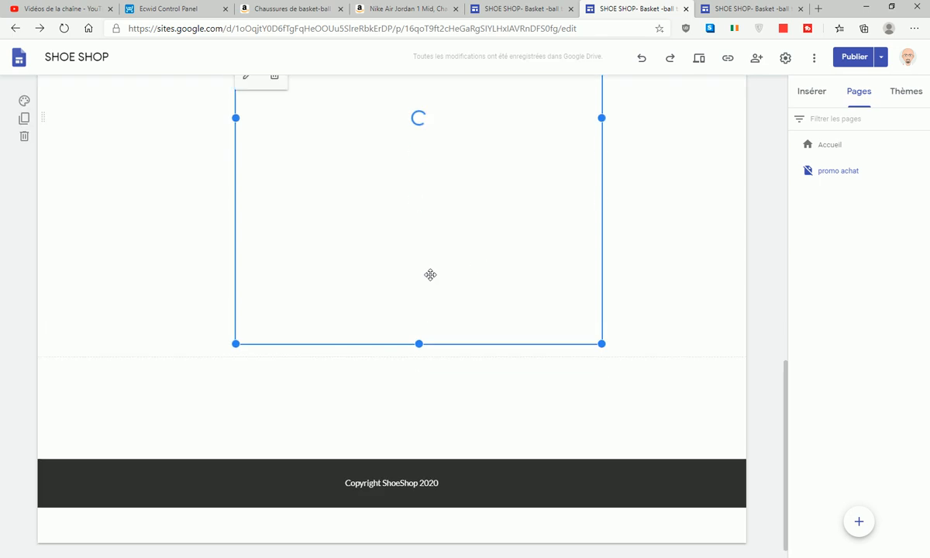
left_click_drag(421, 338, 425, 430)
left_click_drag(231, 156, 182, 158)
left_click_drag(603, 149, 622, 159)
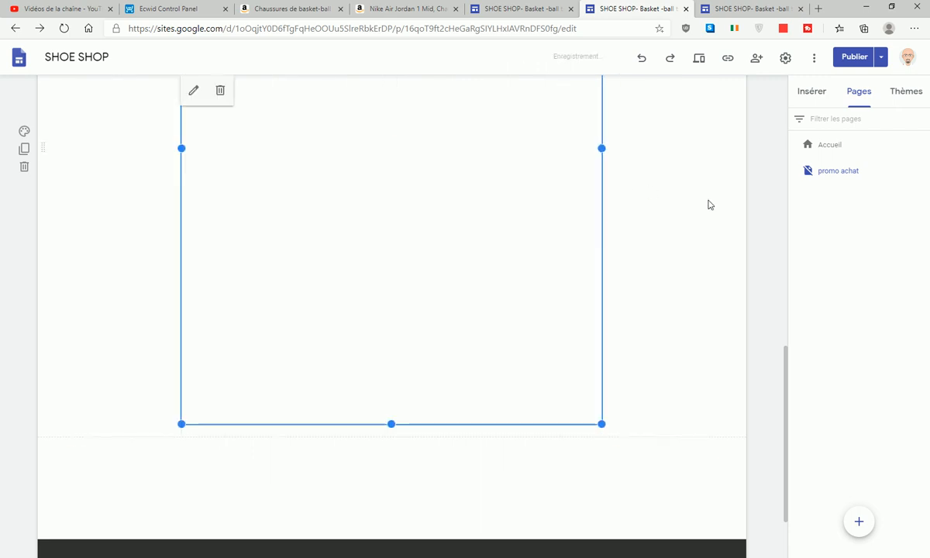
scroll(612, 326, "up", 4)
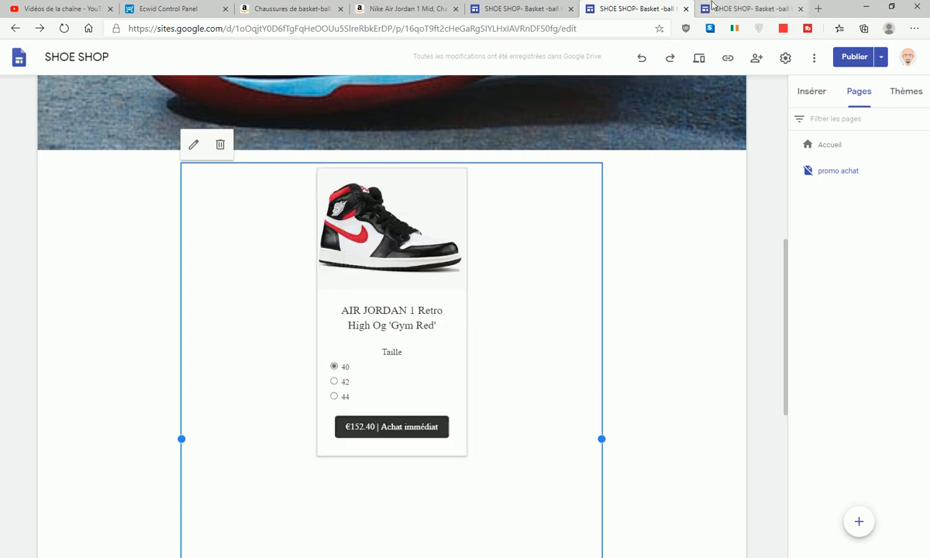
left_click(712, 7)
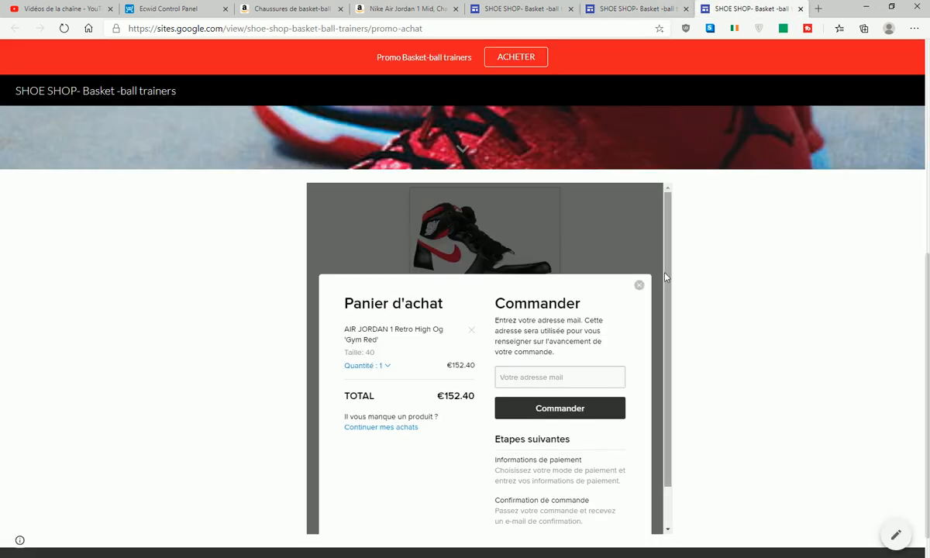
left_click(626, 8)
- Publish the resized embed and close the old published-site tab
left_click(853, 59)
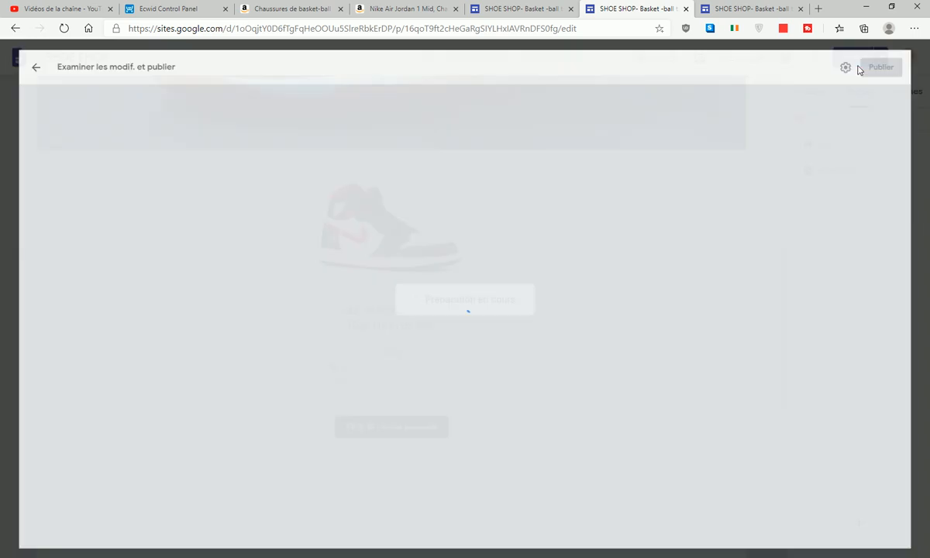
left_click(900, 60)
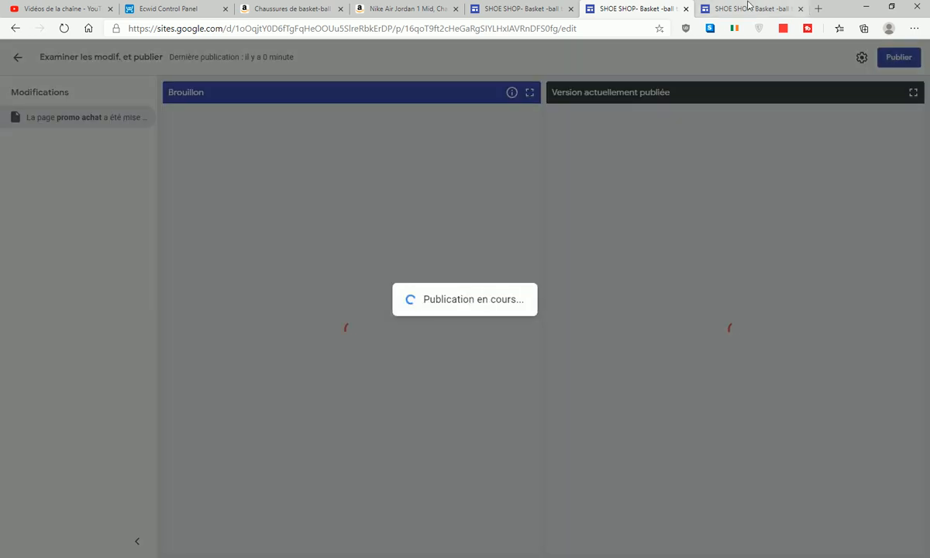
left_click(749, 8)
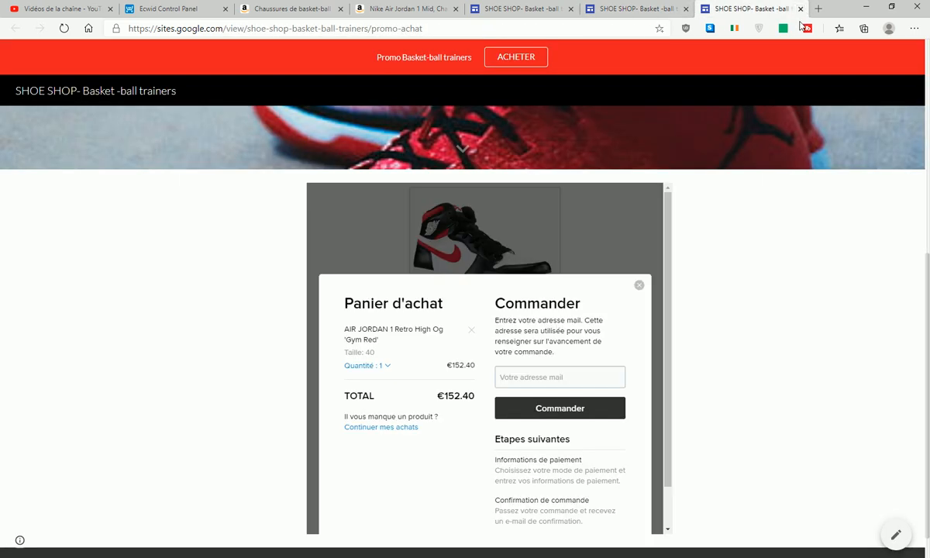
left_click(800, 8)
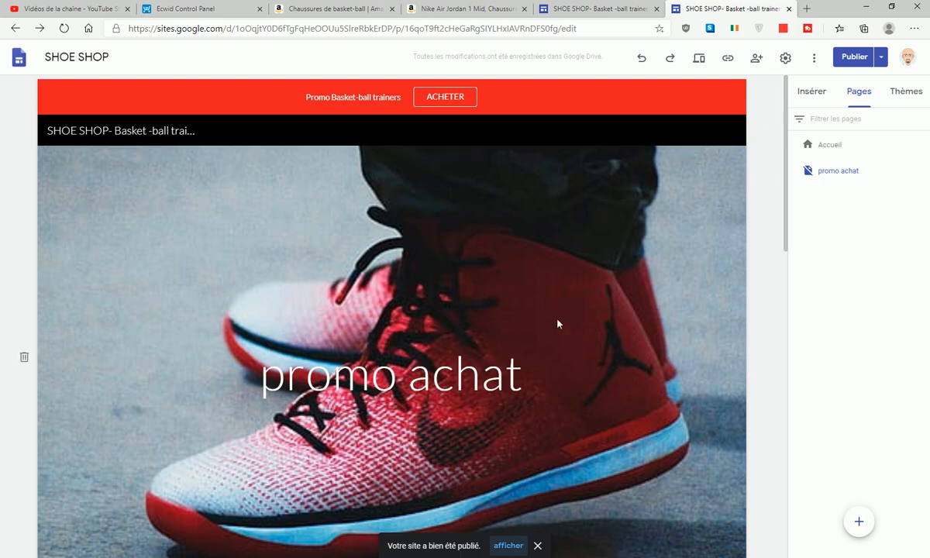
- Confirm no unpublished changes remain and open the published SHOE SHOP site in a new tab
scroll(551, 344, "down", 8)
scroll(552, 349, "up", 7)
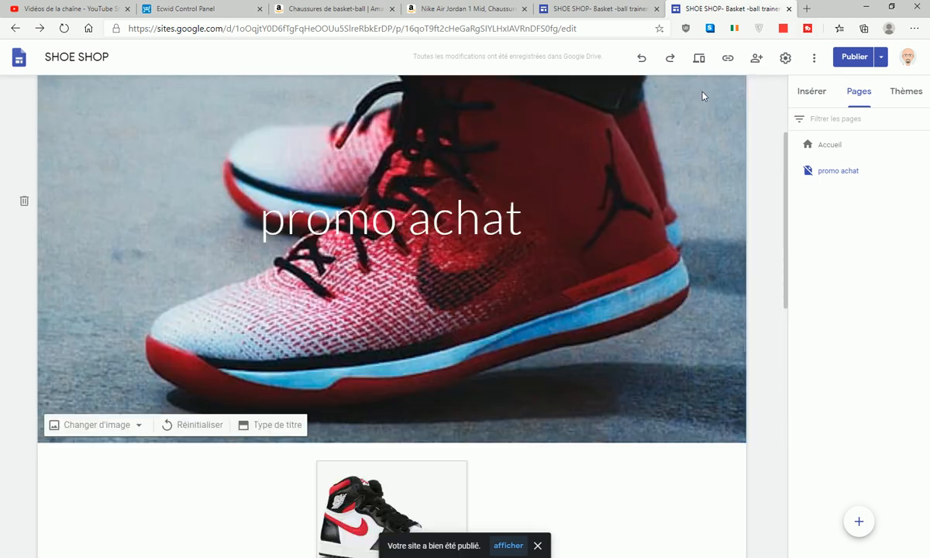
left_click(567, 8)
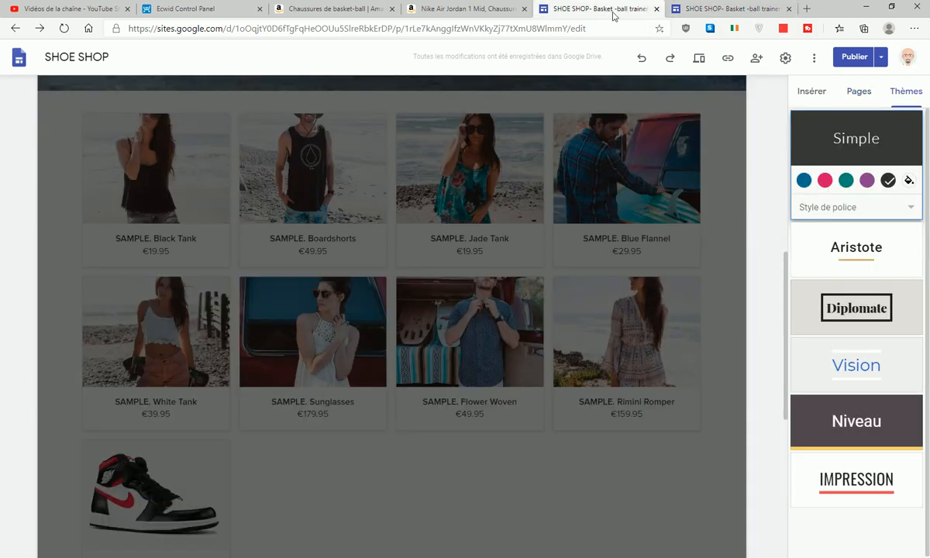
left_click(854, 59)
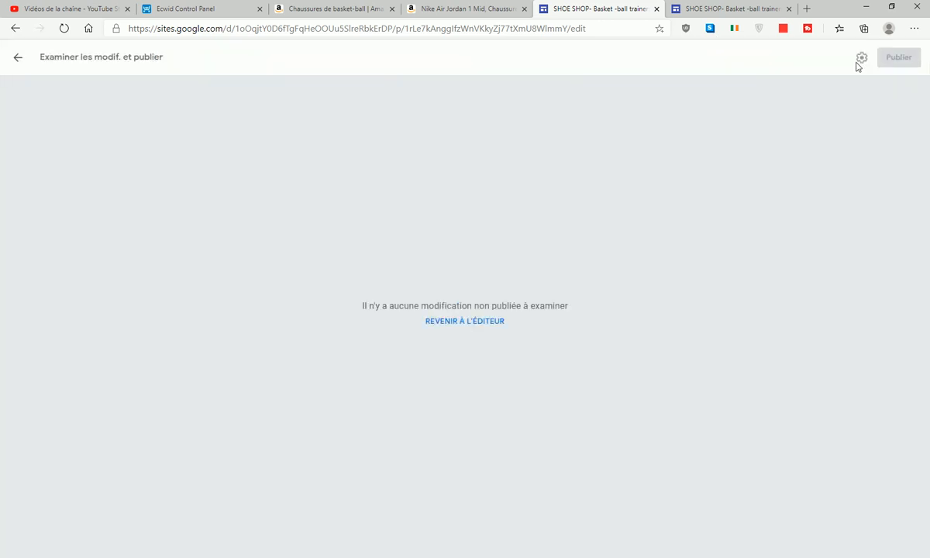
left_click(17, 58)
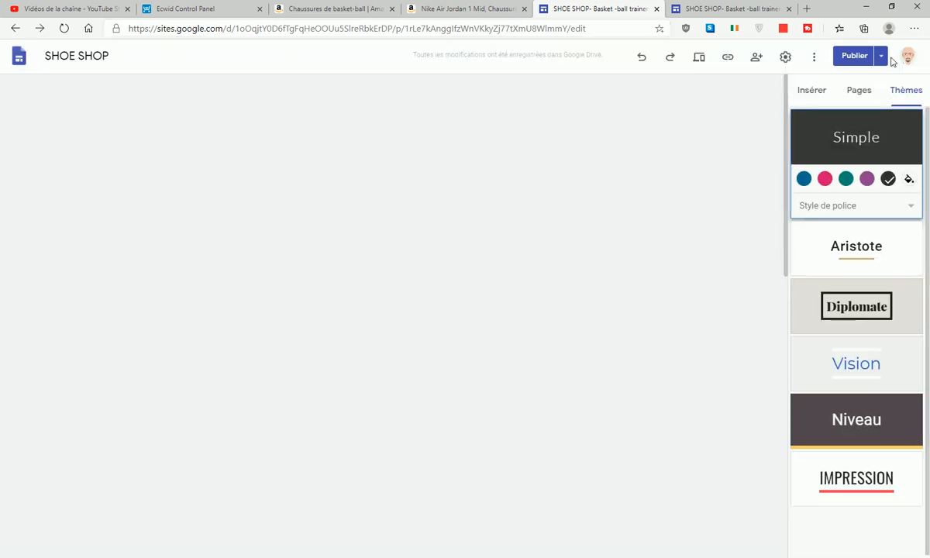
left_click(882, 59)
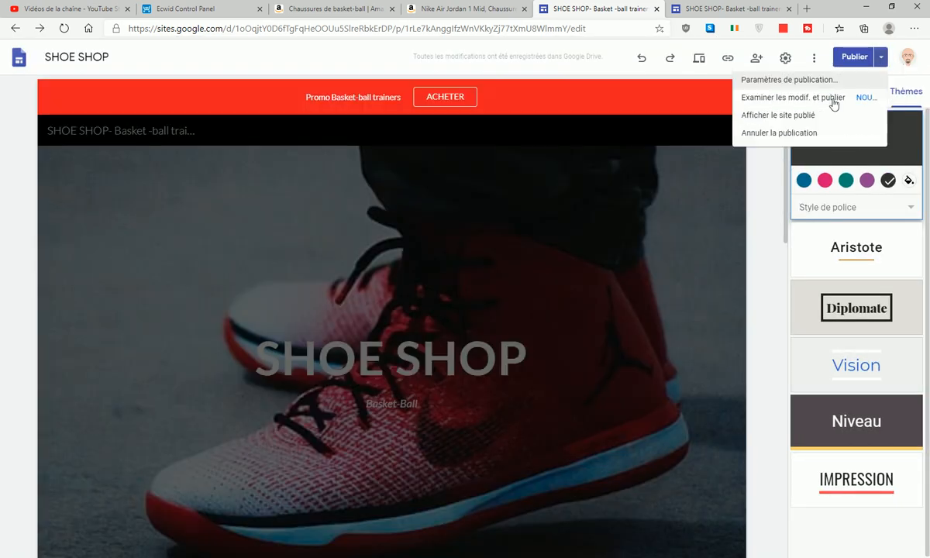
left_click(781, 116)
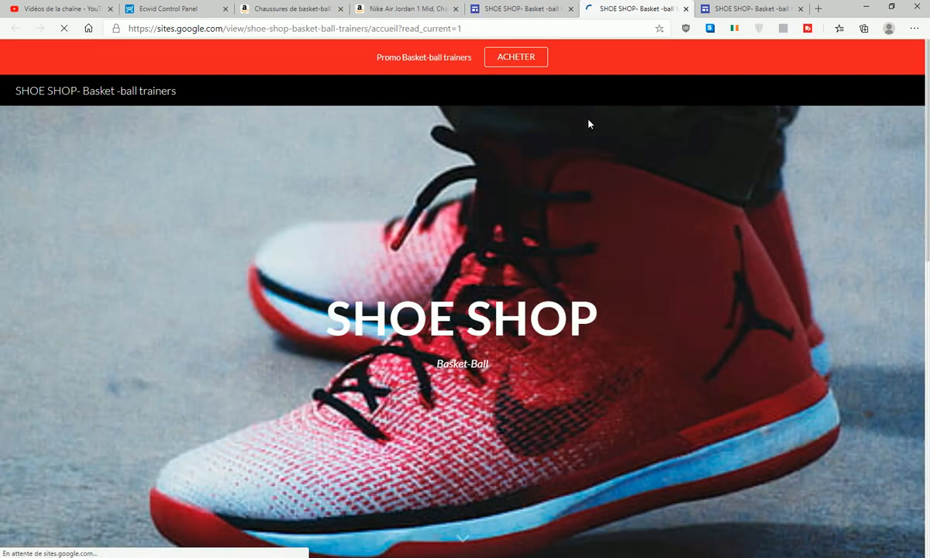
- On the live site, follow ACHETER to promo achat and add the Air Jordan to the cart
left_click(515, 62)
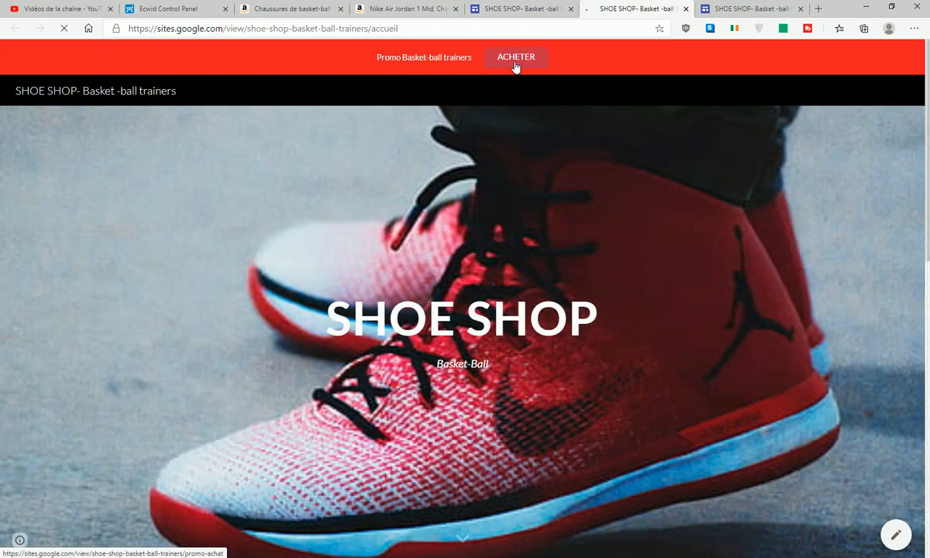
scroll(546, 106, "down", 3)
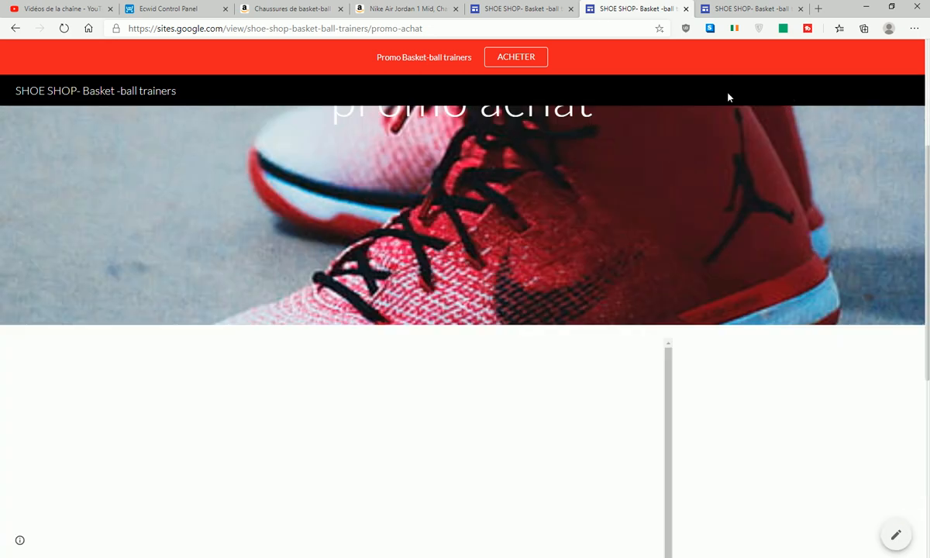
scroll(782, 116, "down", 3)
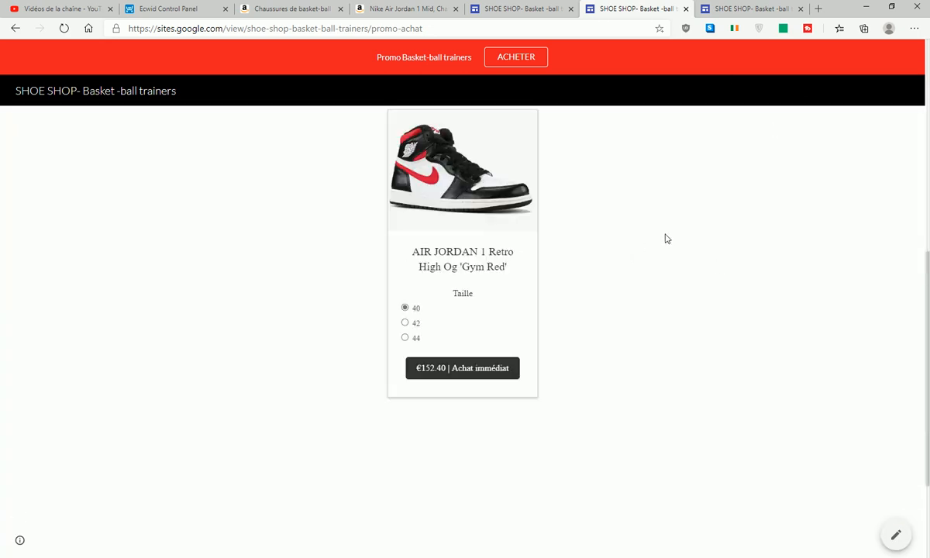
scroll(664, 239, "down", 2)
left_click(488, 214)
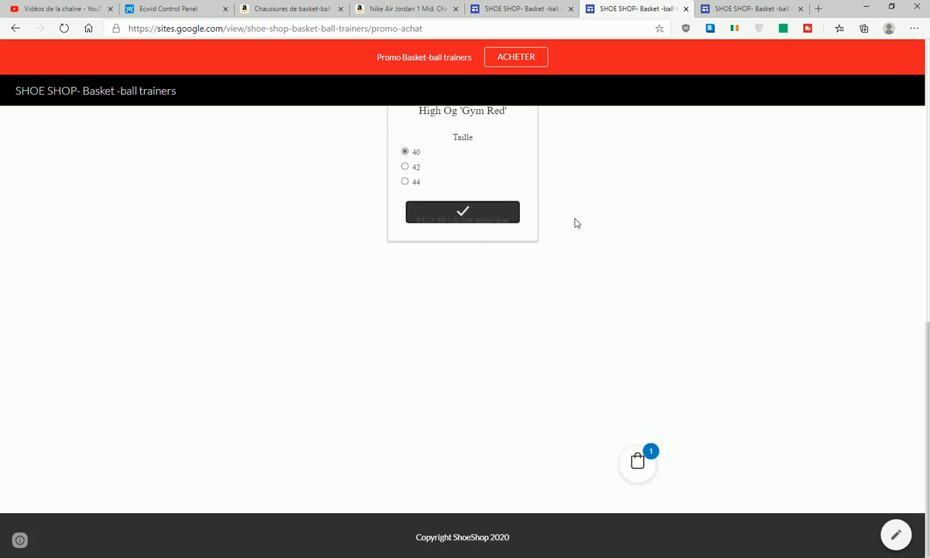
left_click(637, 463)
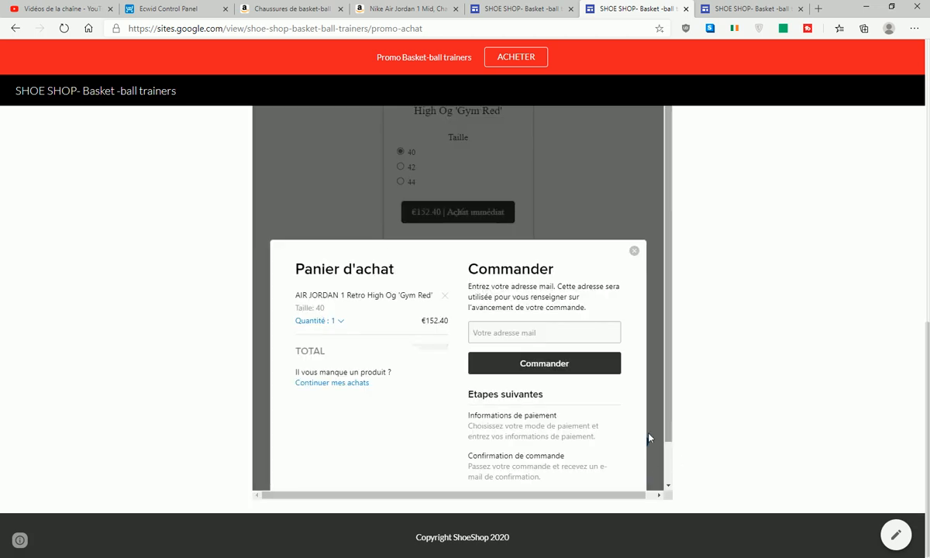
scroll(575, 354, "up", 2)
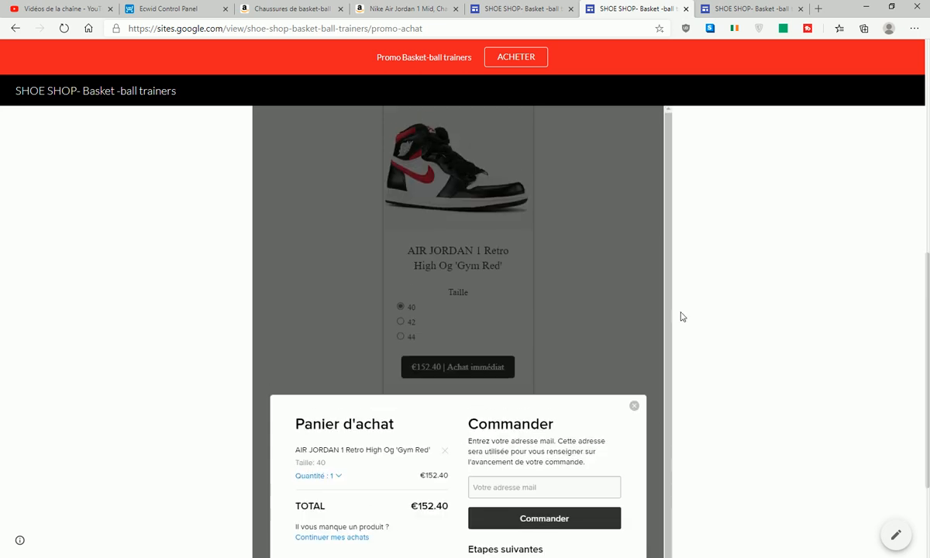
scroll(679, 314, "down", 2)
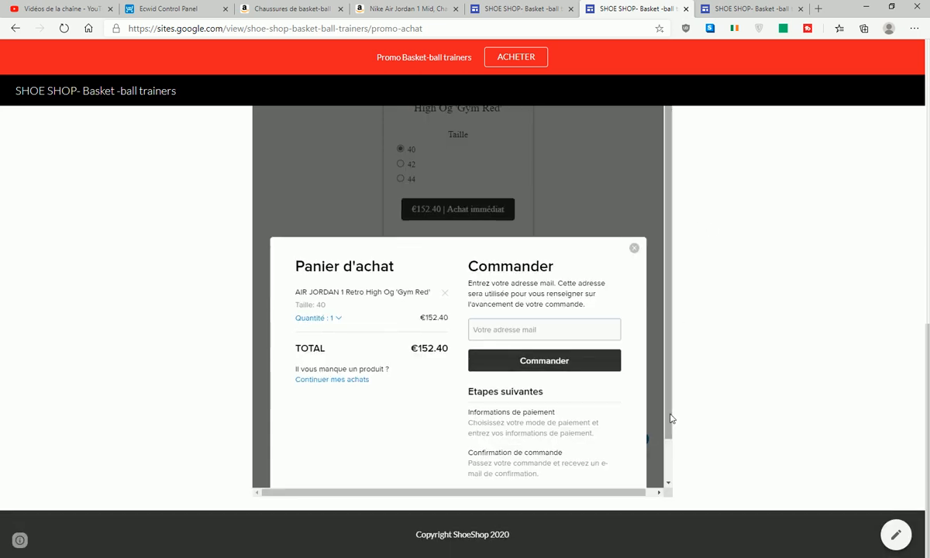
scroll(669, 409, "down", 1)
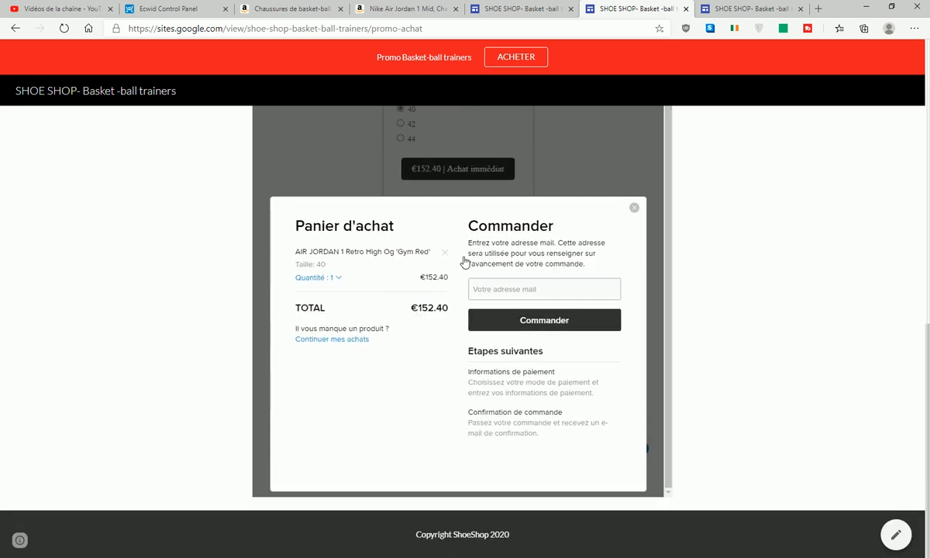
- Open the live promo achat page in the Sites editor
left_click(489, 7)
scroll(496, 364, "down", 10)
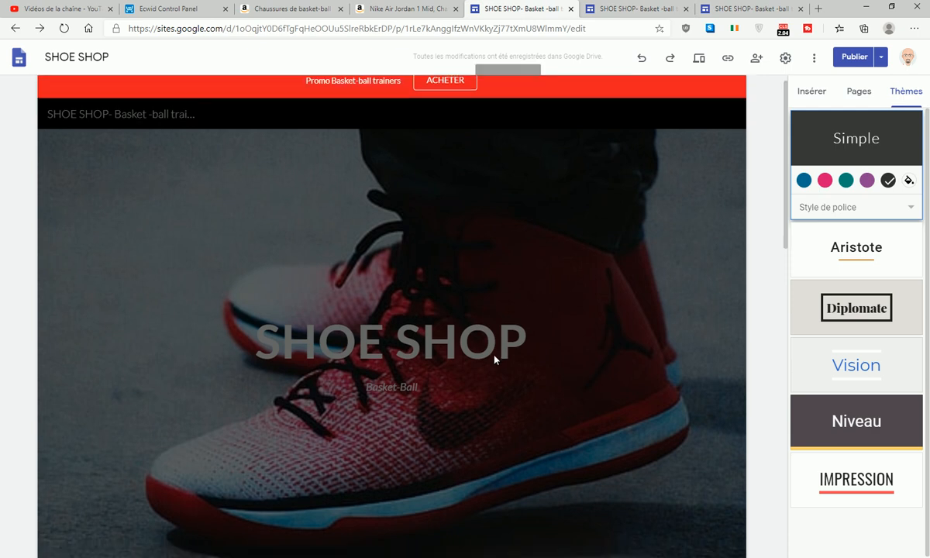
left_click(620, 8)
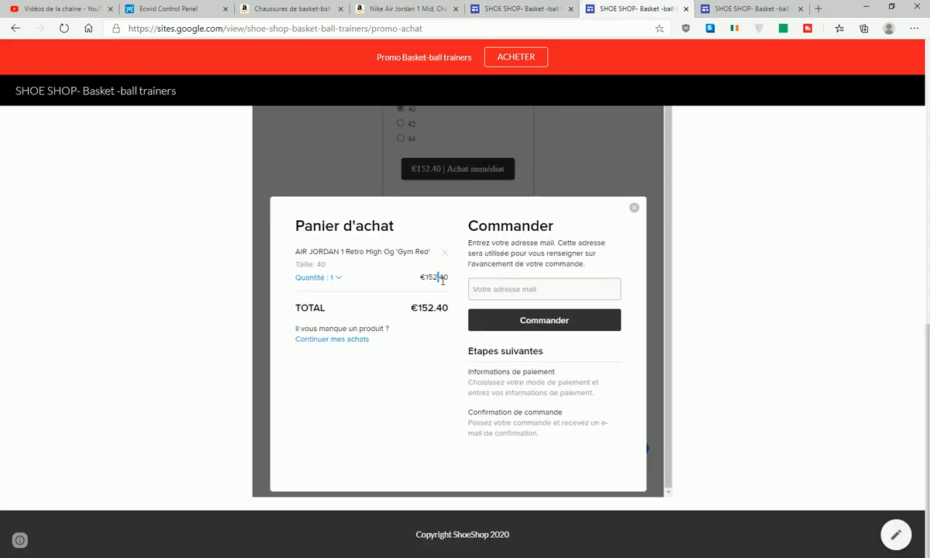
left_click(897, 538)
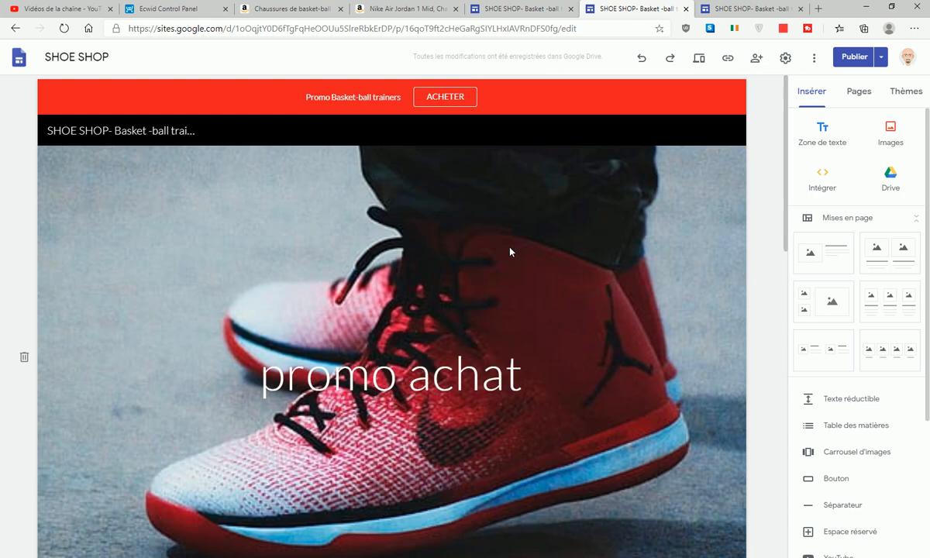
- Stretch the shop embed box nearly to both page edges and drag its bottom down to make it taller
scroll(503, 263, "down", 4)
scroll(493, 312, "down", 3)
left_click_drag(459, 299, 542, 281)
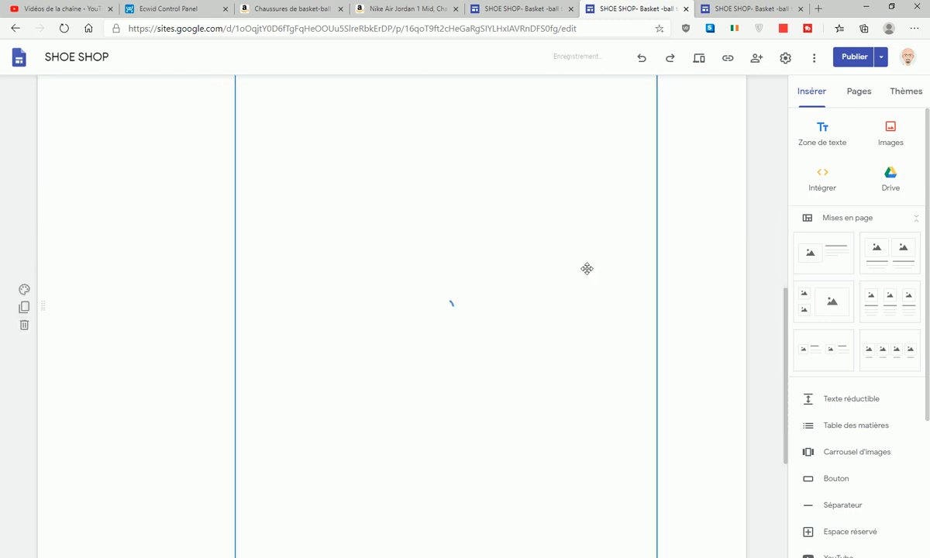
scroll(446, 260, "down", 4)
left_click(273, 231)
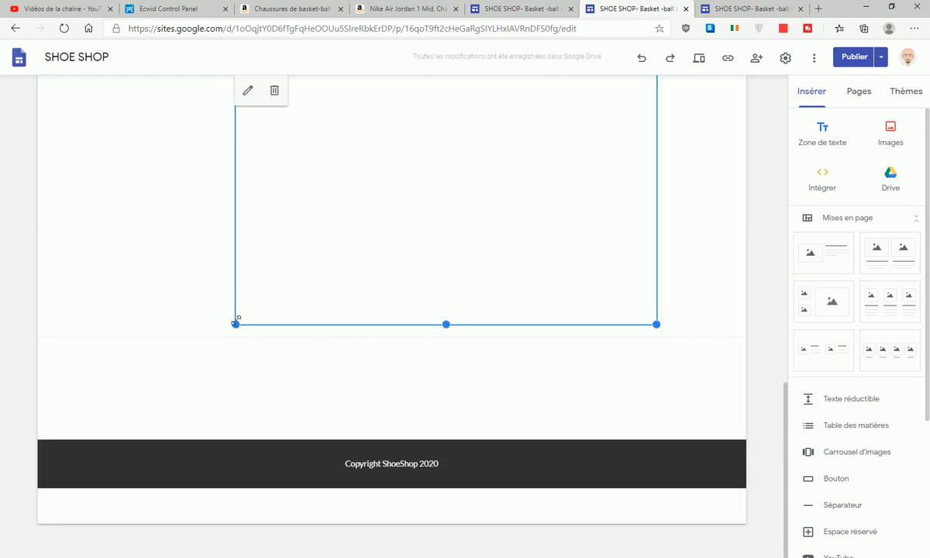
left_click_drag(234, 324, 73, 333)
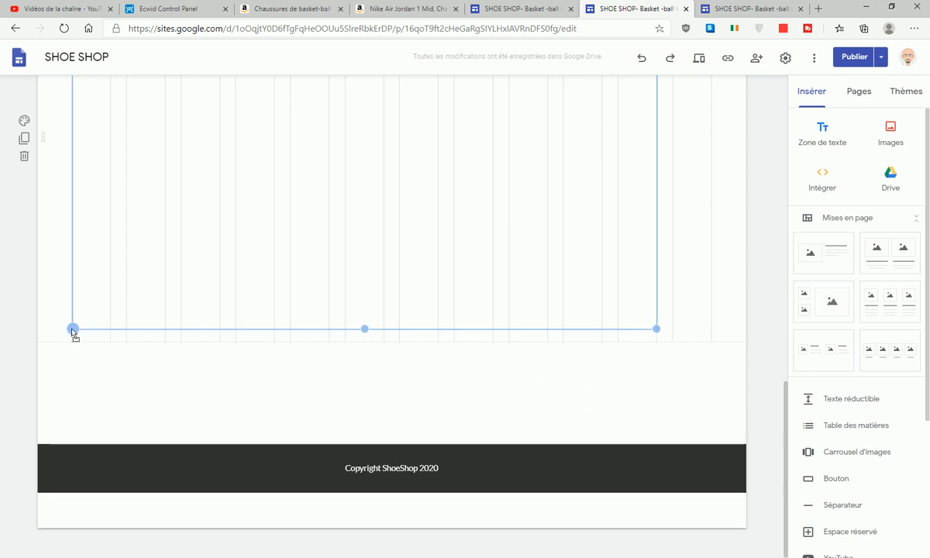
left_click_drag(658, 330, 704, 356)
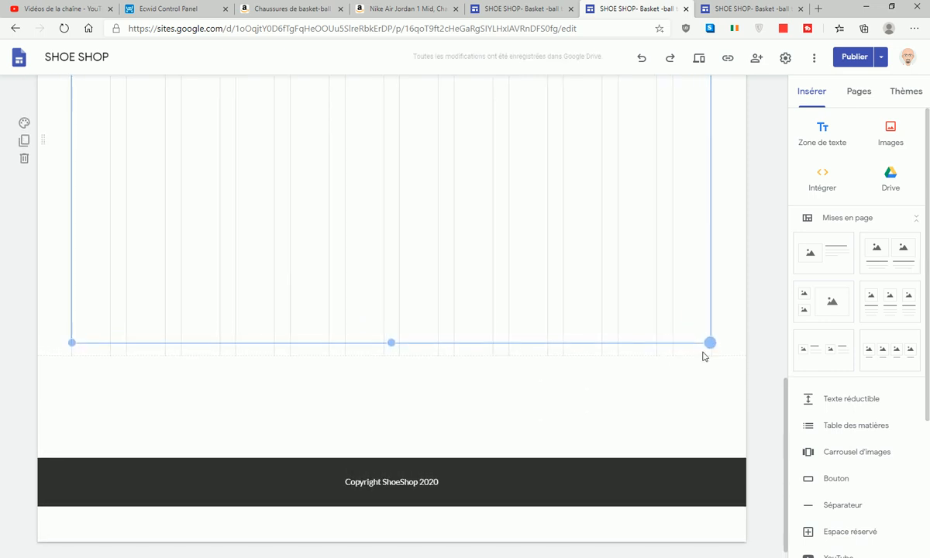
left_click_drag(392, 344, 403, 475)
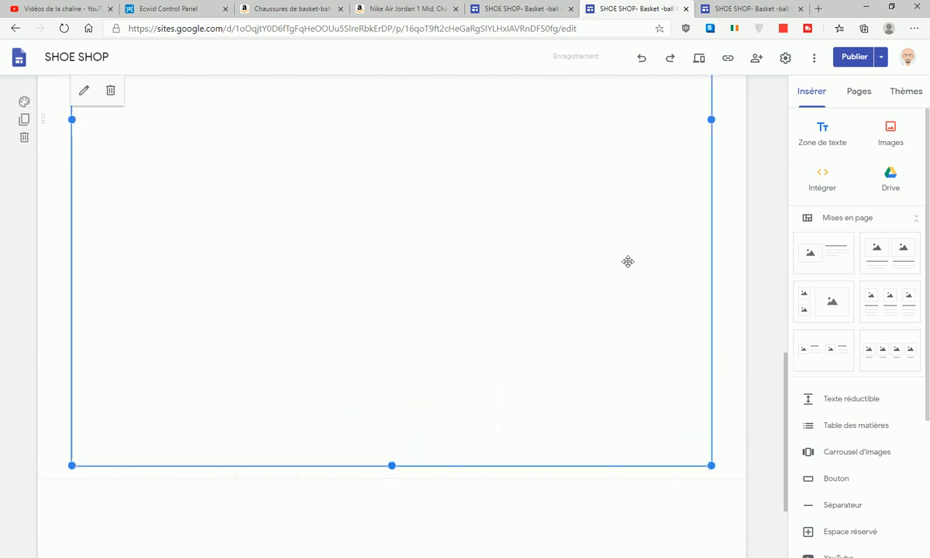
- Review the pending changes and publish the SHOE SHOP site
left_click(855, 59)
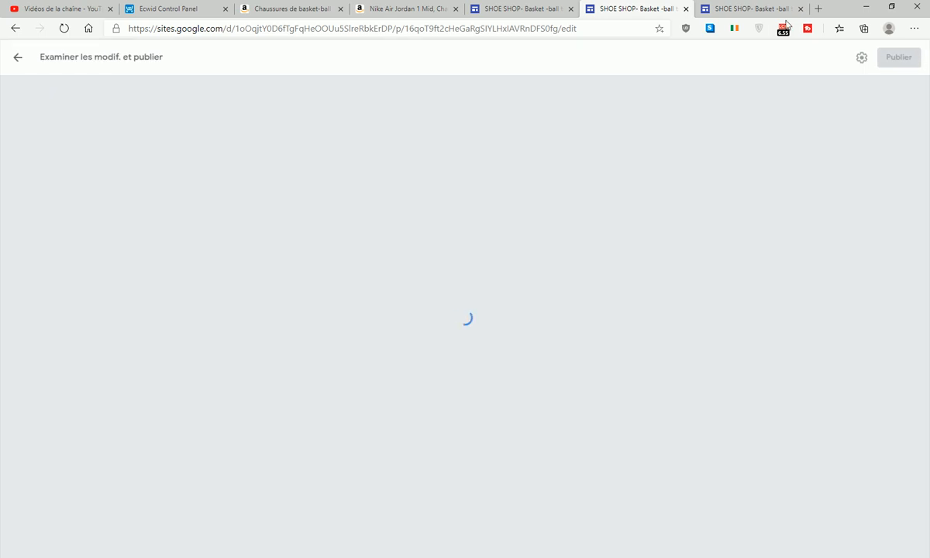
left_click(799, 9)
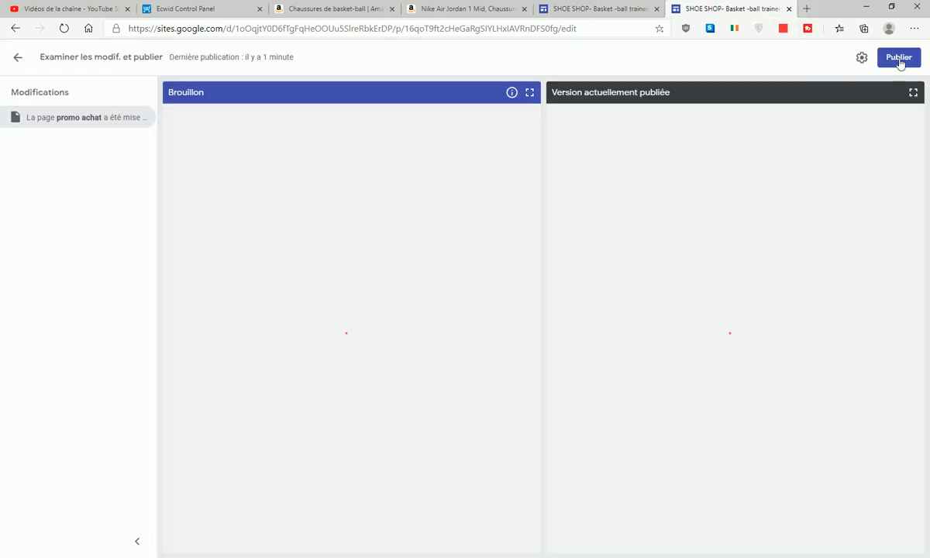
left_click(900, 58)
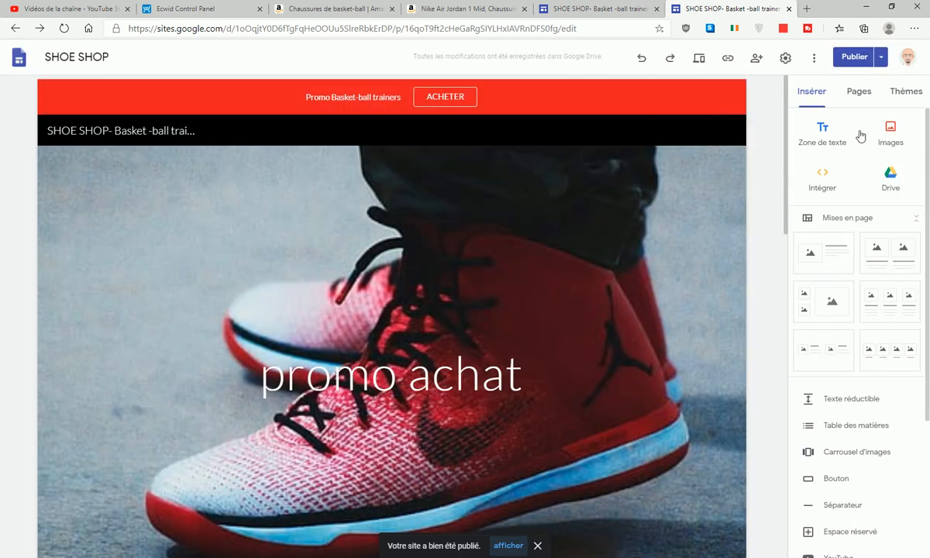
- On the live promo achat page, buy the Air Jordan via Achat immédiat and confirm the cart fills
left_click(880, 62)
left_click(840, 118)
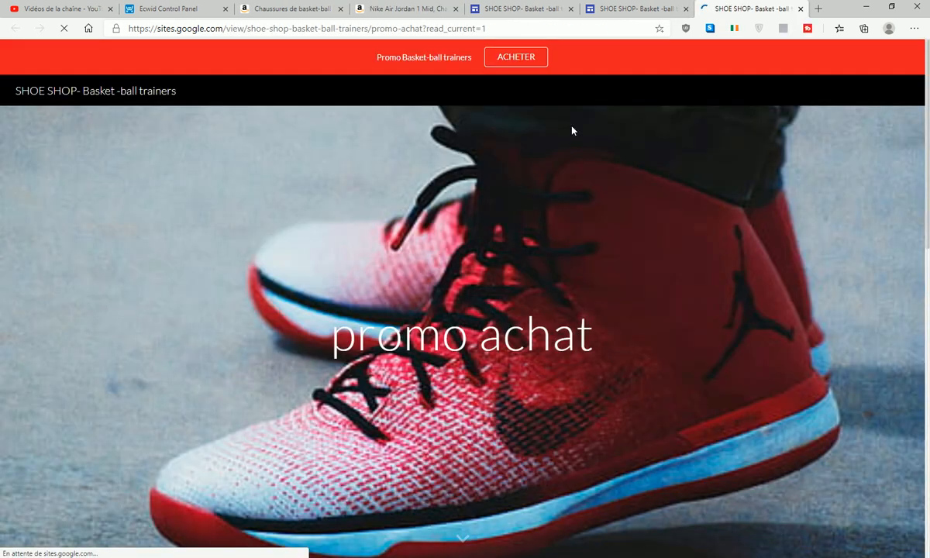
scroll(634, 171, "down", 4)
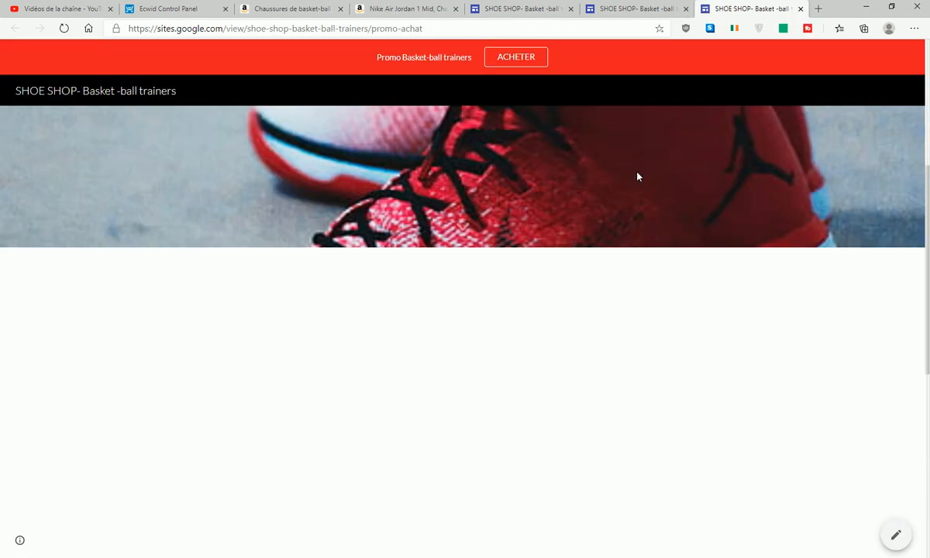
scroll(620, 178, "down", 3)
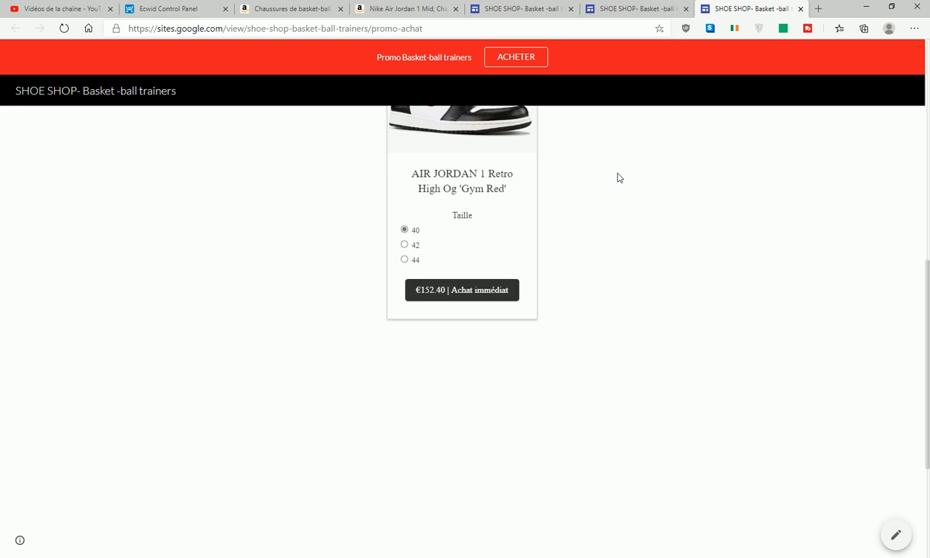
scroll(617, 176, "up", 7)
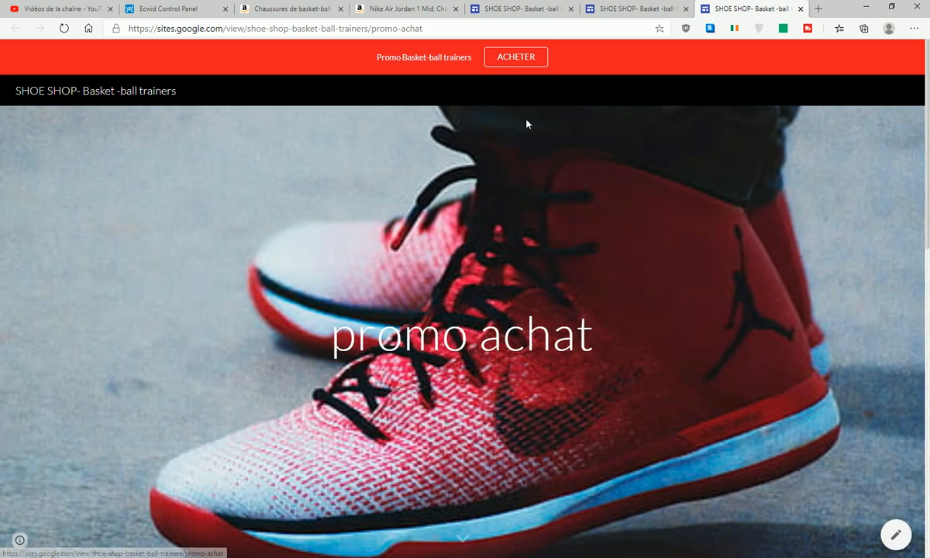
scroll(526, 128, "down", 5)
left_click(481, 292)
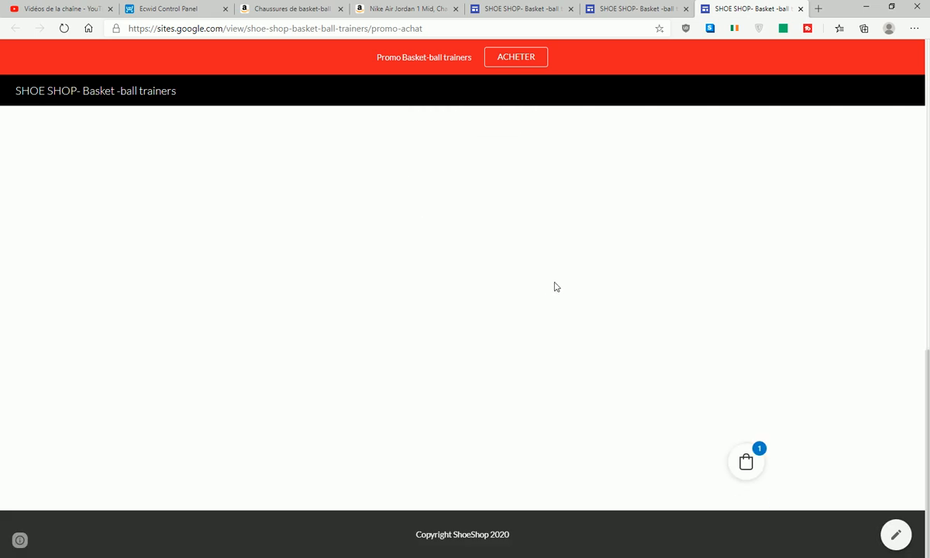
left_click(747, 463)
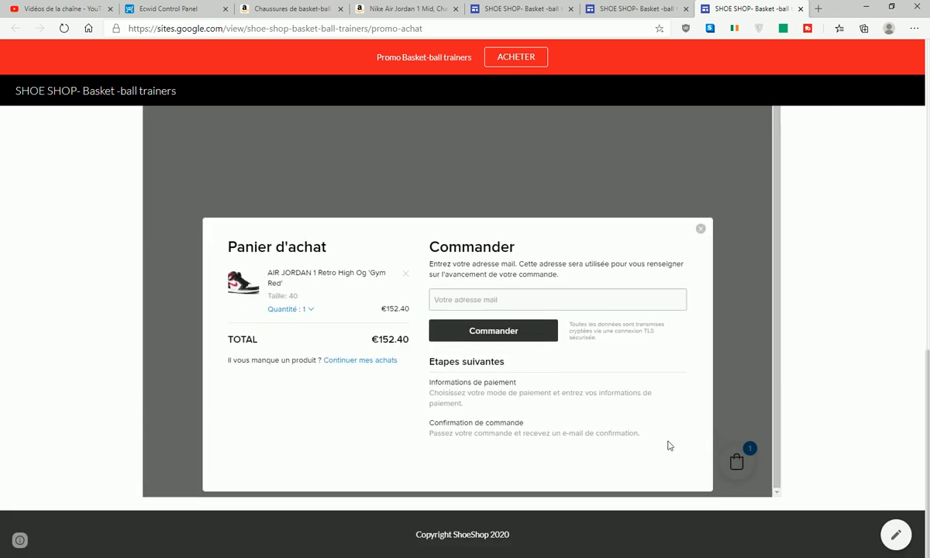
left_click(515, 13)
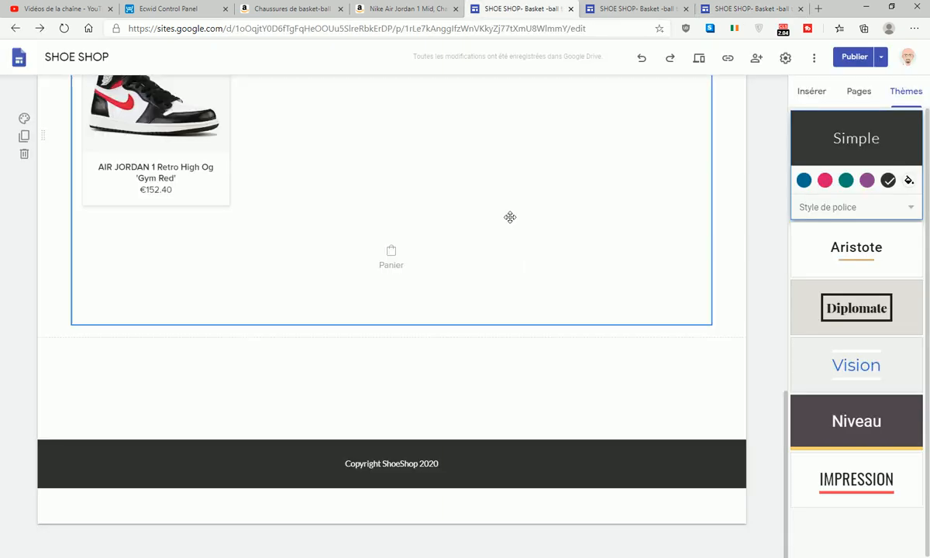
- Stretch the embedded Ecwid shop box on the promo achat page taller, then return to Ecwid's embed code
scroll(508, 218, "up", 3)
left_click(619, 10)
scroll(576, 331, "down", 1)
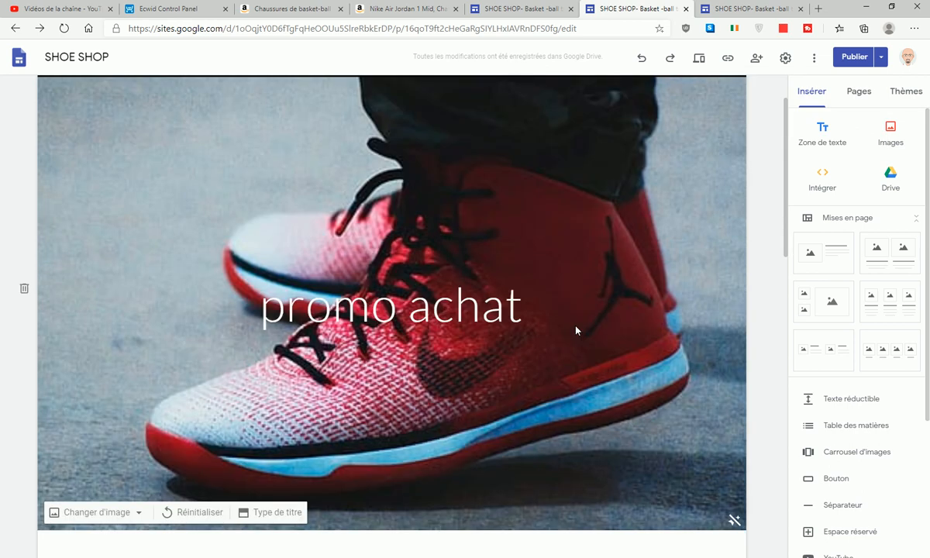
scroll(576, 331, "down", 5)
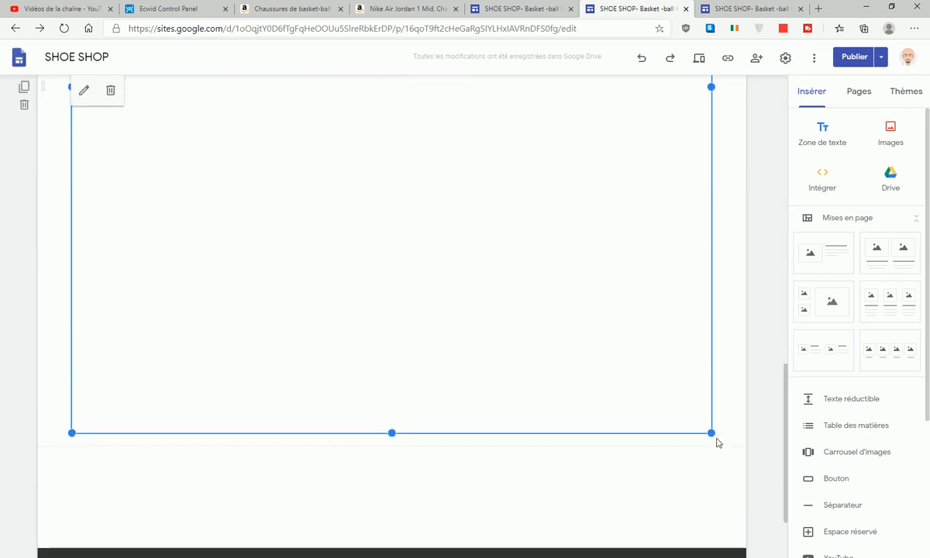
left_click_drag(711, 433, 712, 523)
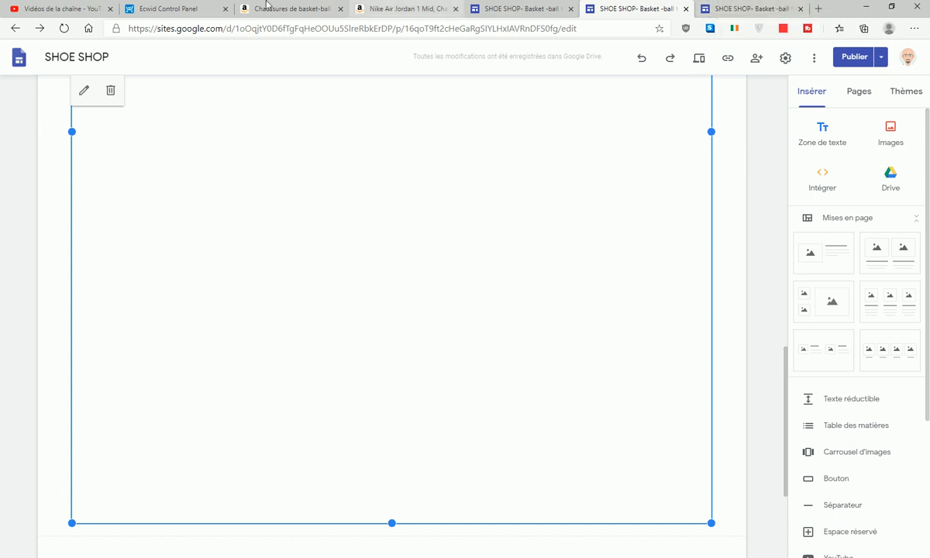
left_click(148, 6)
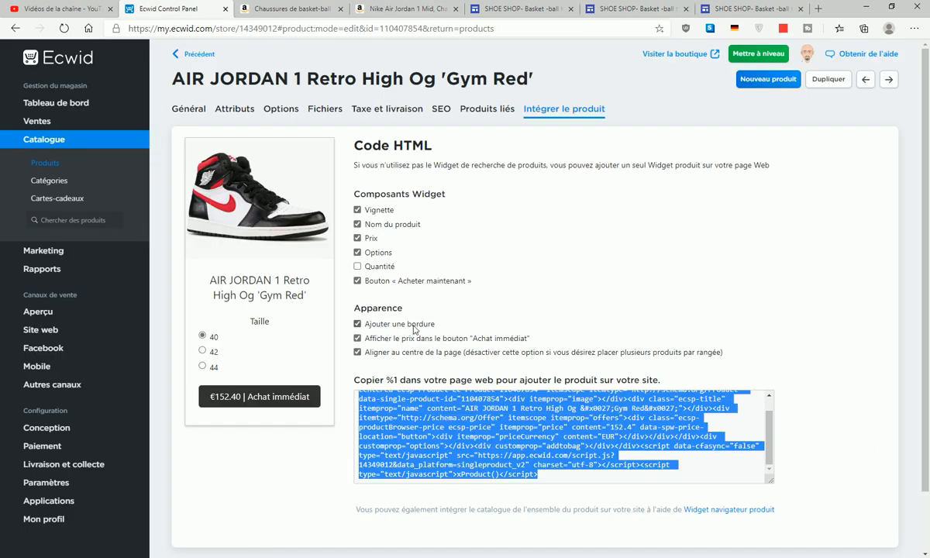
left_click(358, 324)
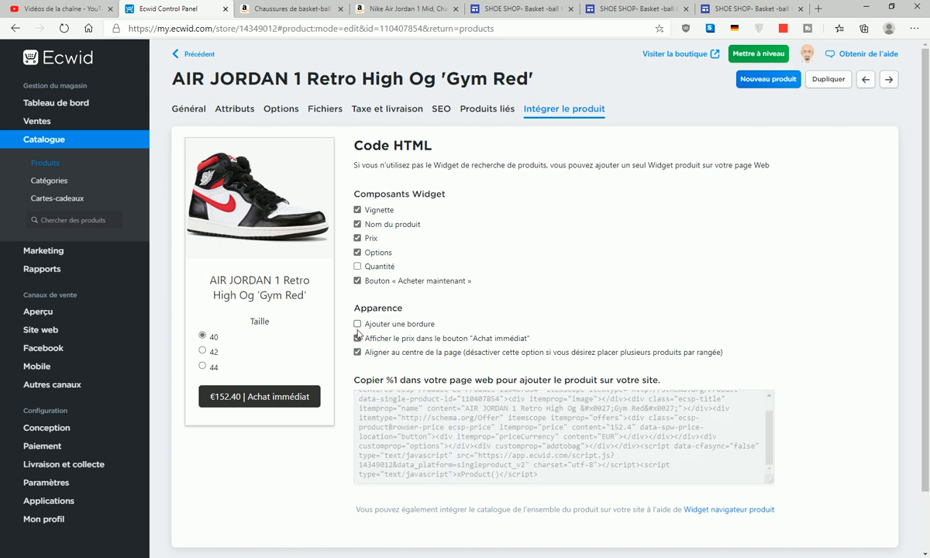
left_click(357, 323)
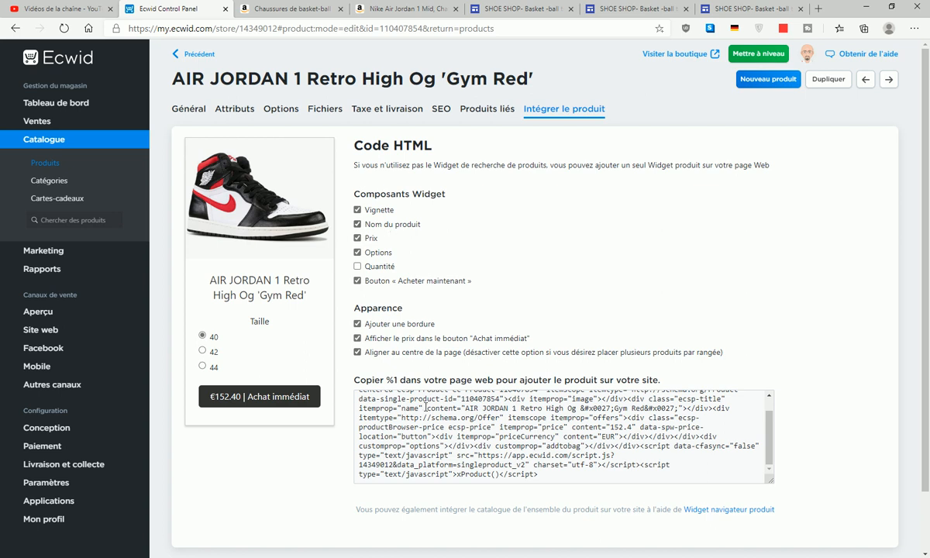
- Below the Air Jordan embed code, right-click the 'Widget navigateur produit' help link
scroll(425, 407, "up", 1)
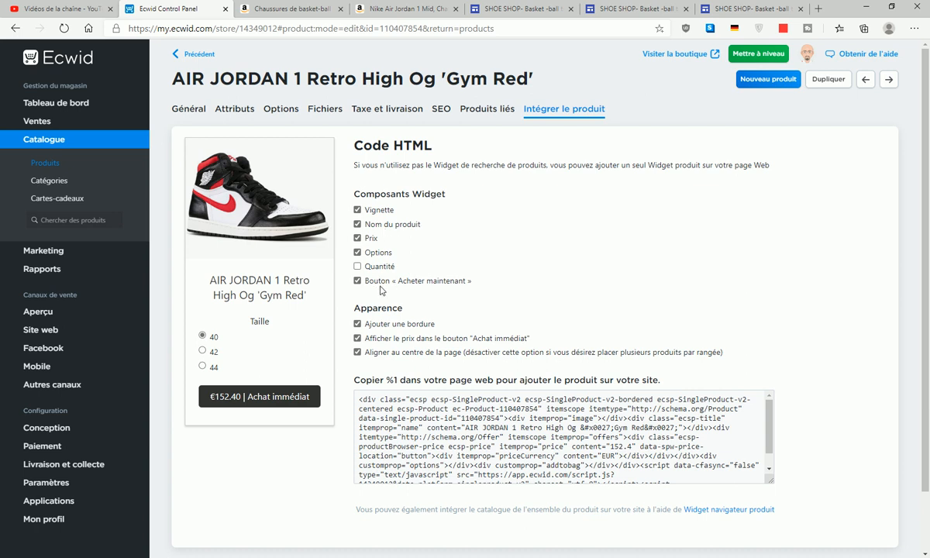
scroll(708, 303, "down", 1)
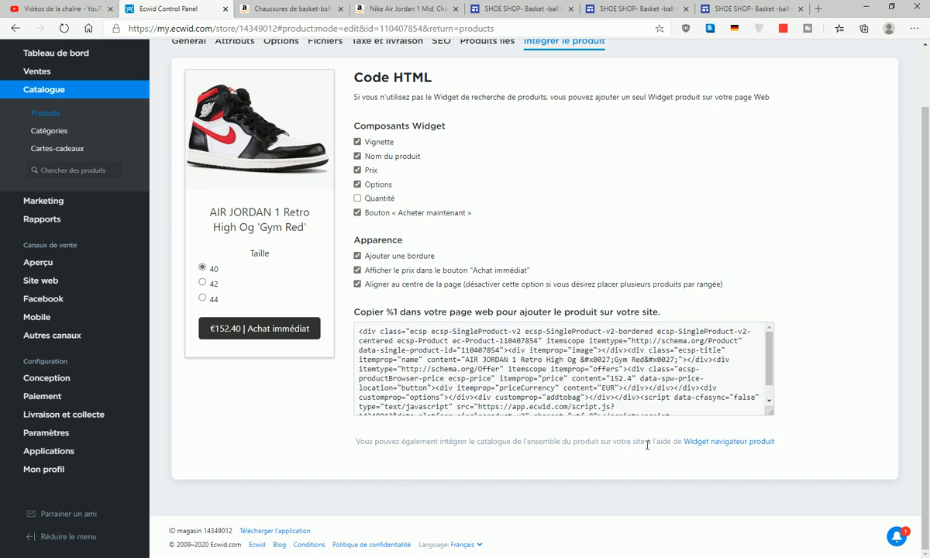
right_click(751, 443)
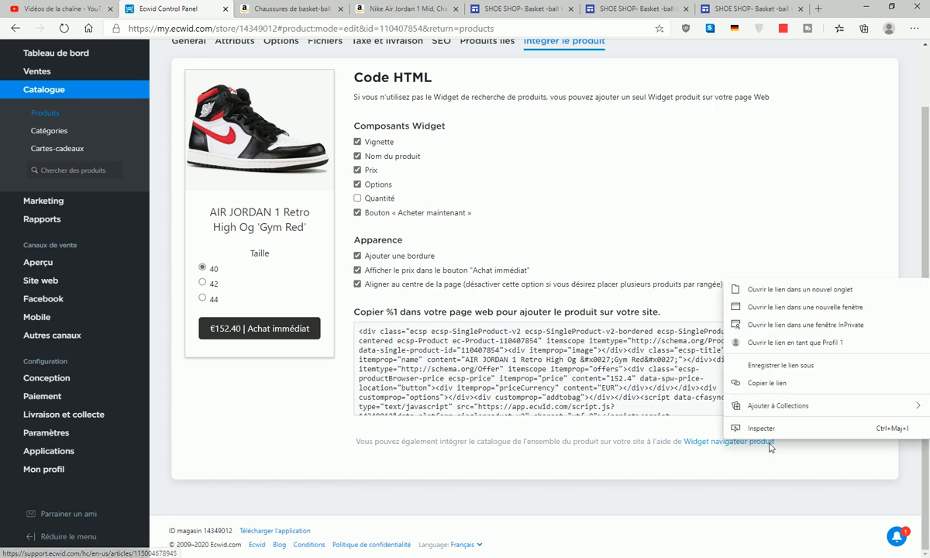
- Read the 'Ecwid for any website' article in a new tab, then return to the SHOE SHOP site
left_click(755, 272)
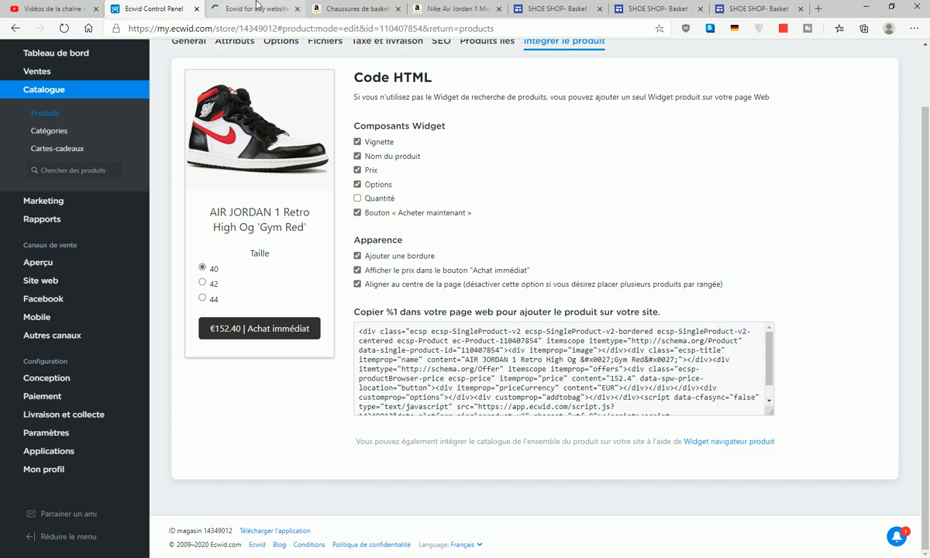
left_click(230, 10)
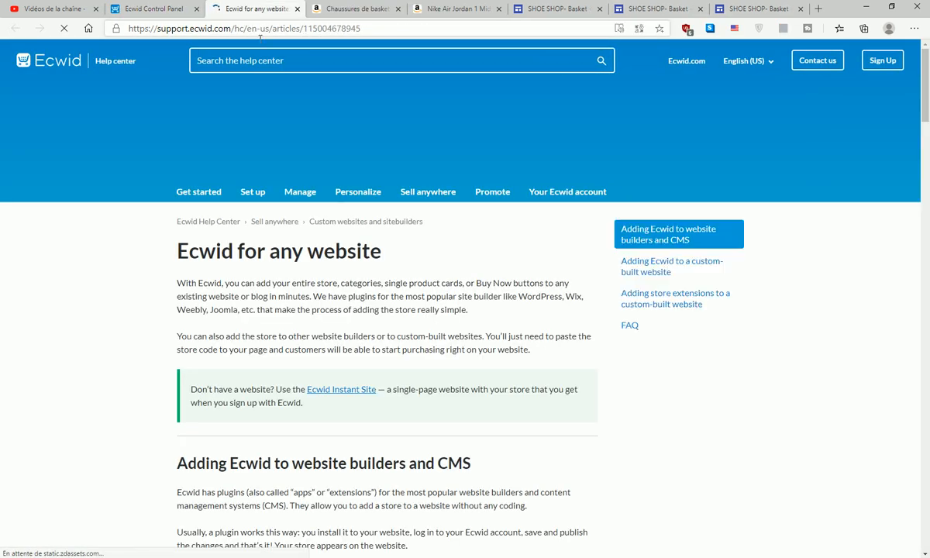
scroll(313, 137, "down", 3)
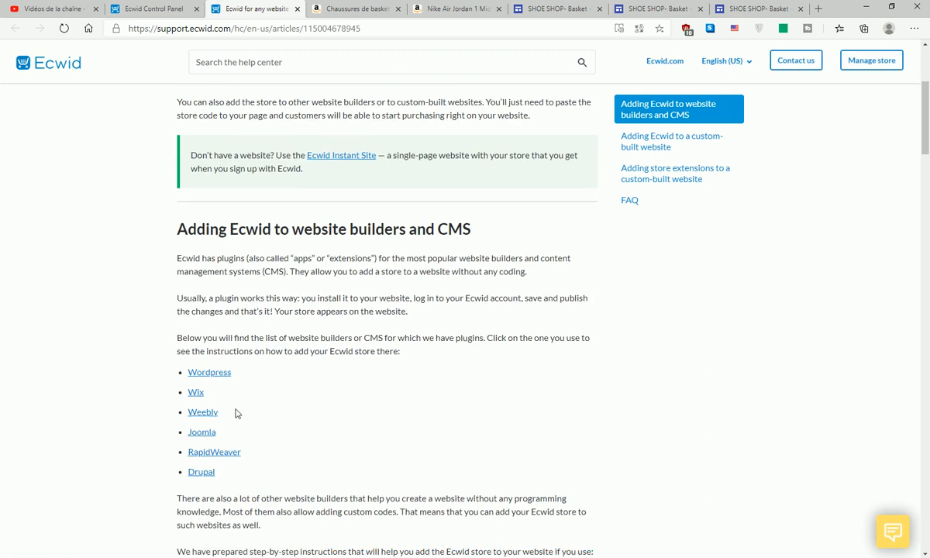
scroll(313, 397, "down", 7)
scroll(315, 395, "up", 9)
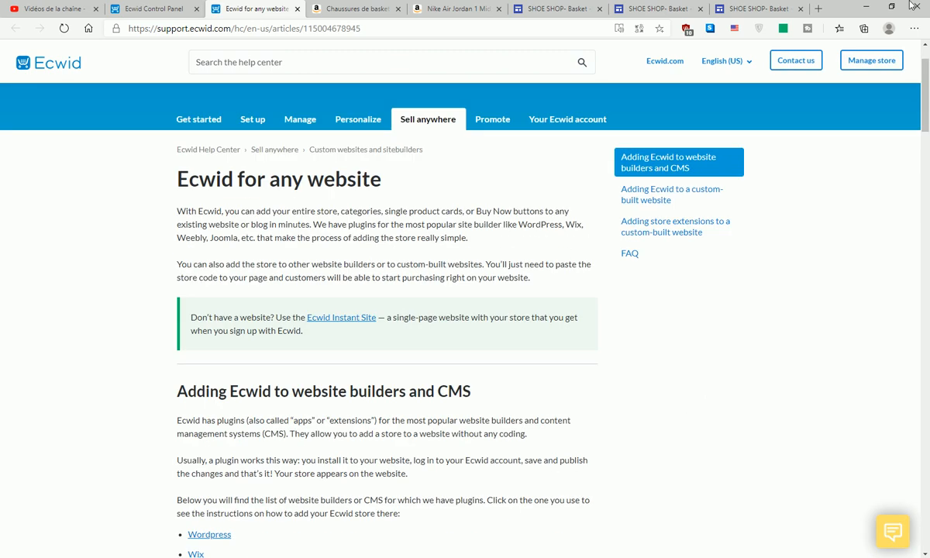
left_click(763, 8)
left_click(542, 9)
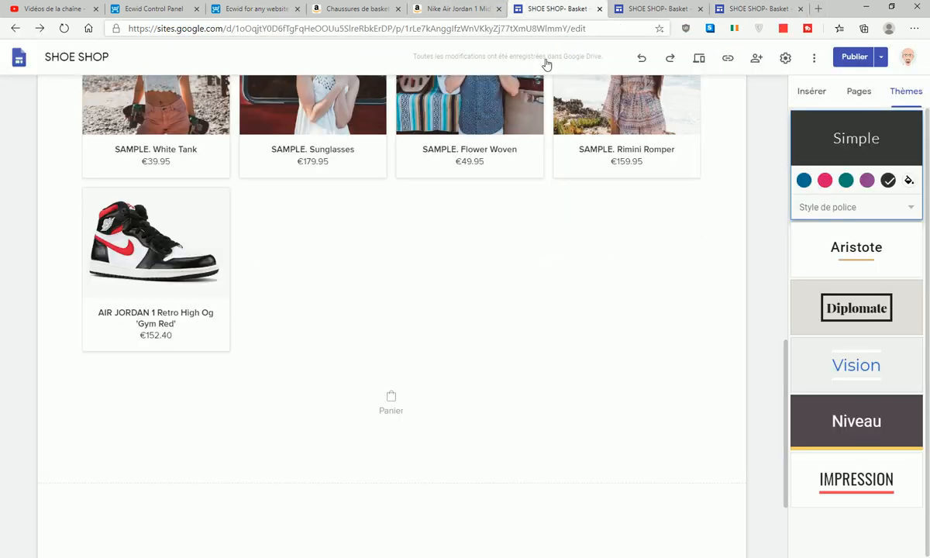
scroll(355, 206, "up", 5)
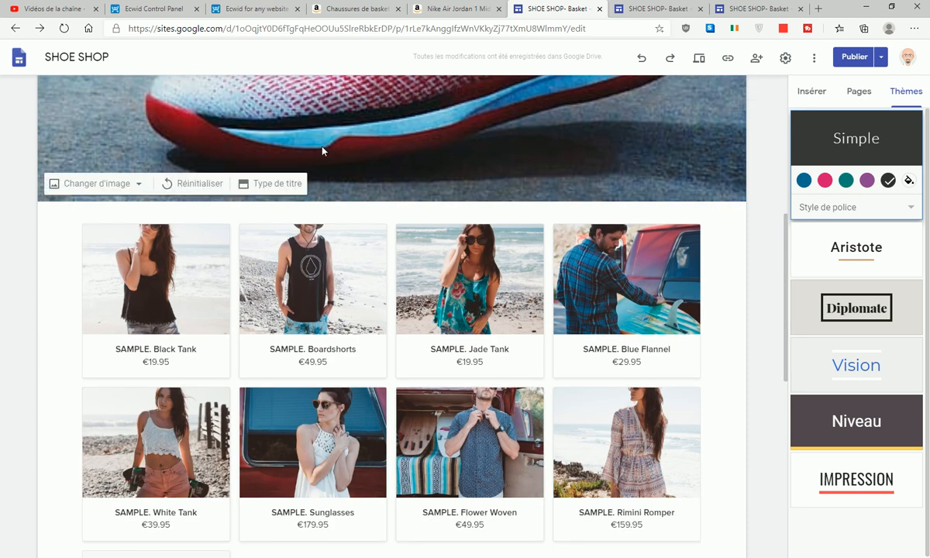
scroll(273, 146, "up", 4)
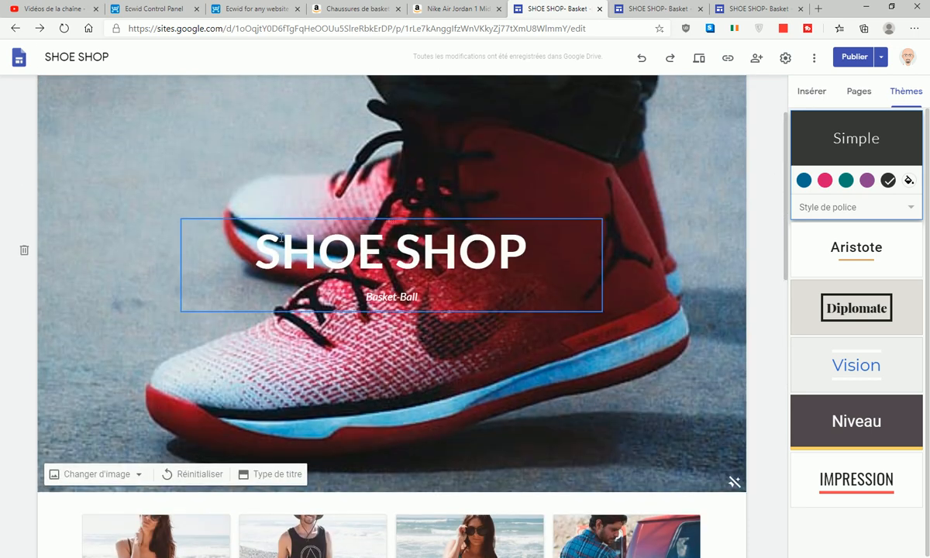
scroll(242, 238, "down", 4)
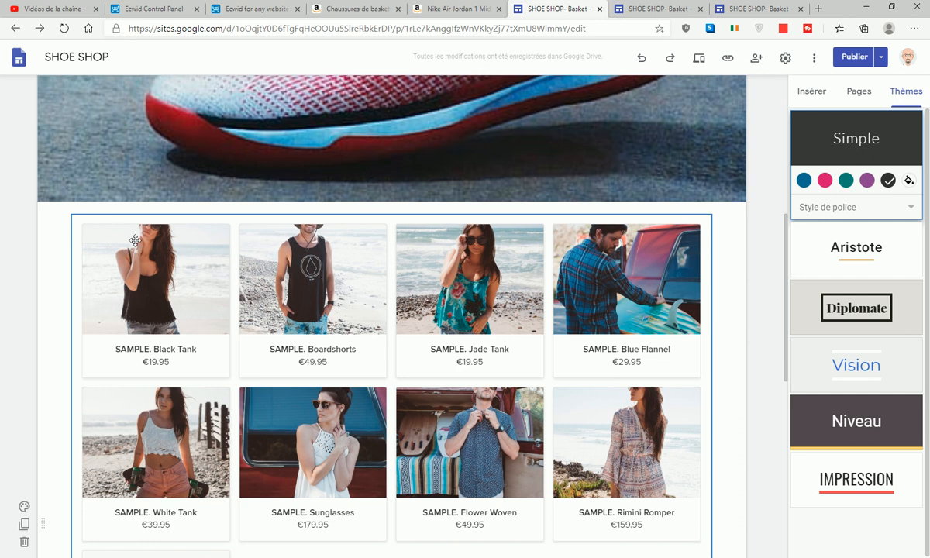
scroll(627, 294, "down", 4)
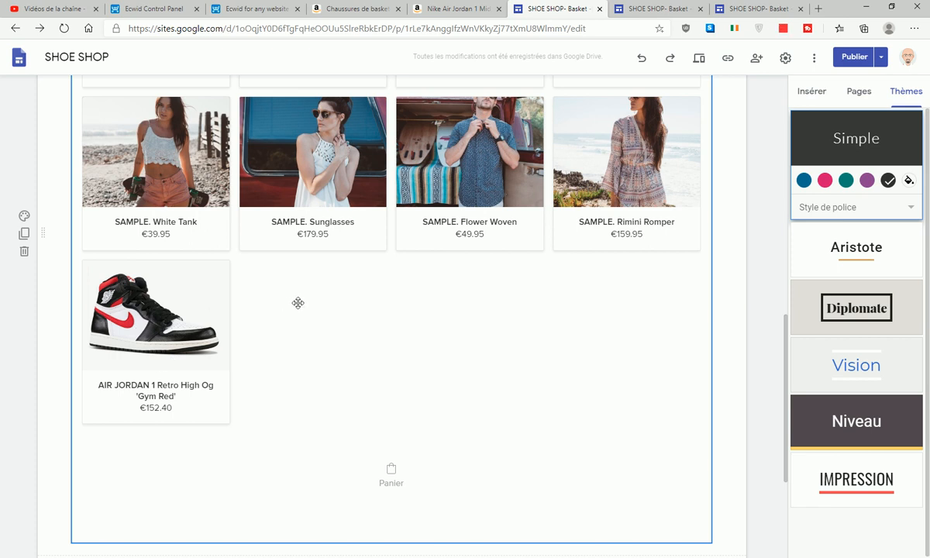
scroll(319, 133, "up", 4)
left_click(245, 9)
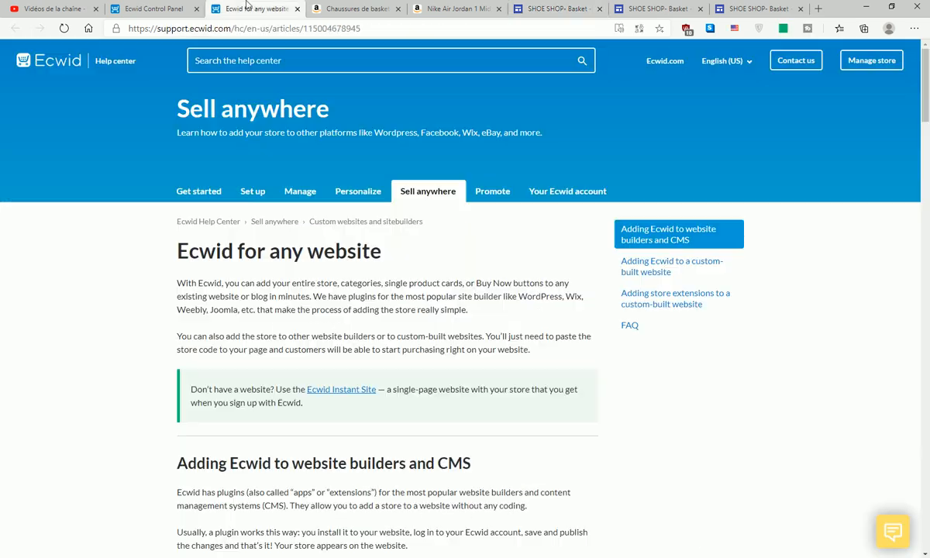
- In the Ecwid control panel, open Catalogue > Produits and edit SAMPLE. Black Tank
left_click(172, 6)
left_click(50, 134)
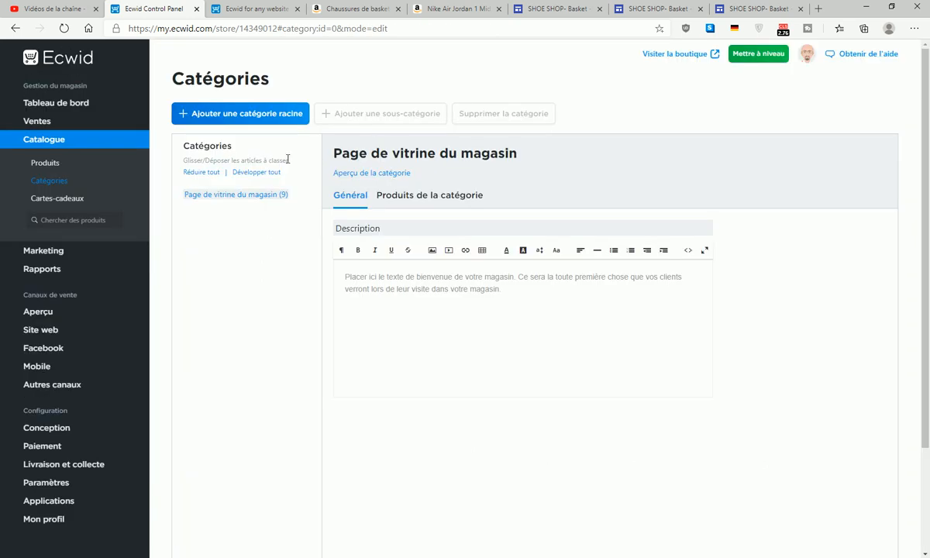
left_click(69, 165)
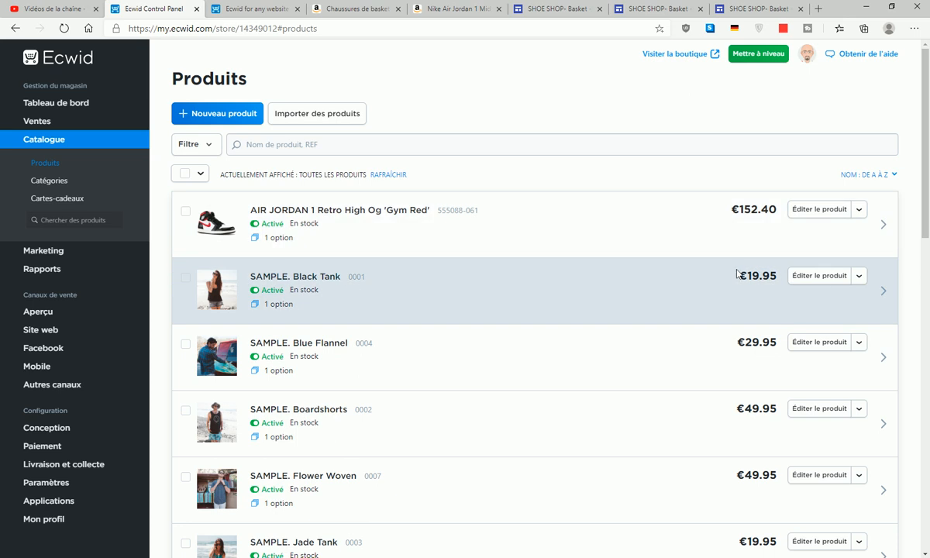
left_click(820, 277)
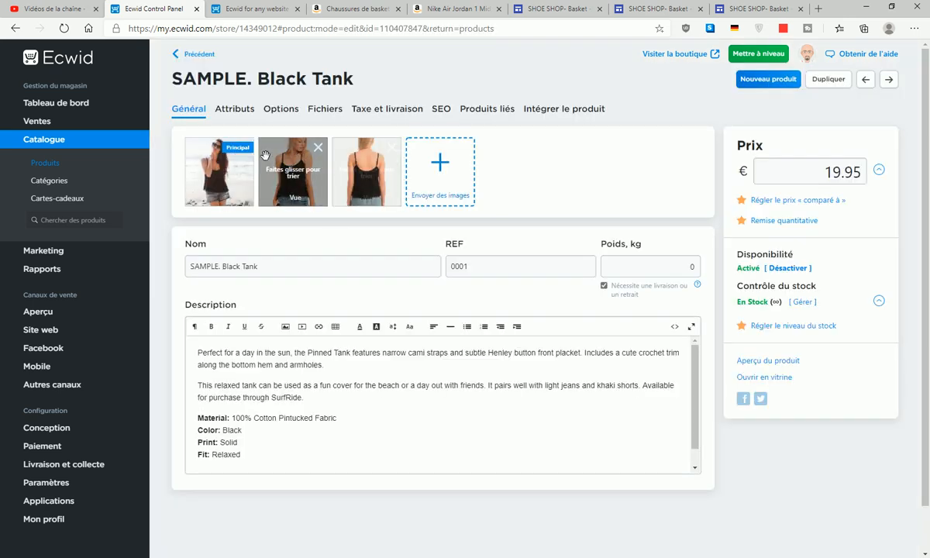
- Upload the tutotransparent avatar to the Black Tank and delete its three old photos
left_click(441, 170)
left_click(248, 256)
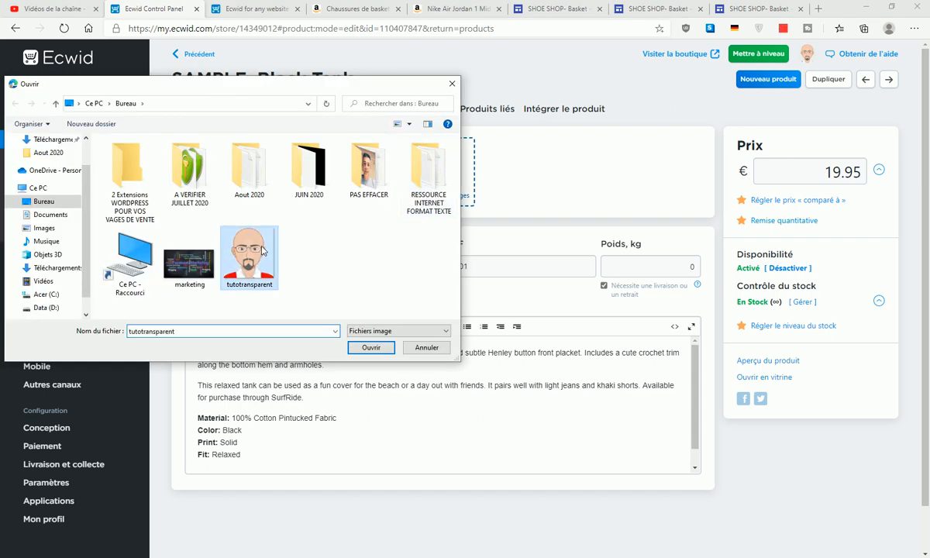
left_click(371, 348)
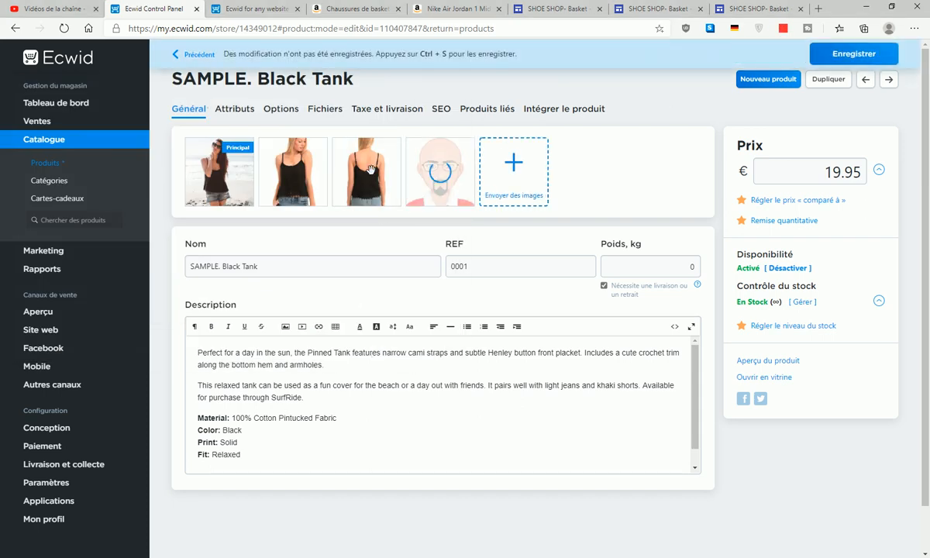
left_click(392, 148)
left_click(319, 148)
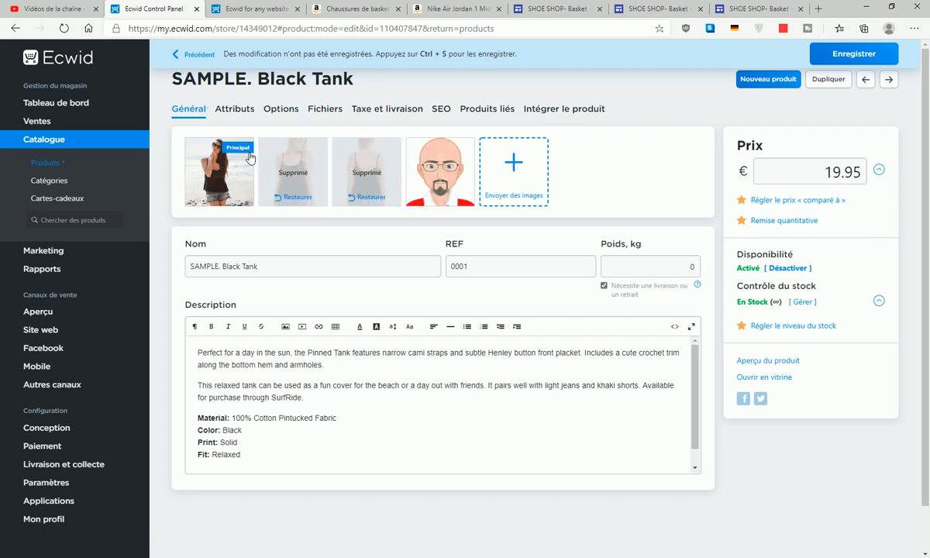
left_click(245, 149)
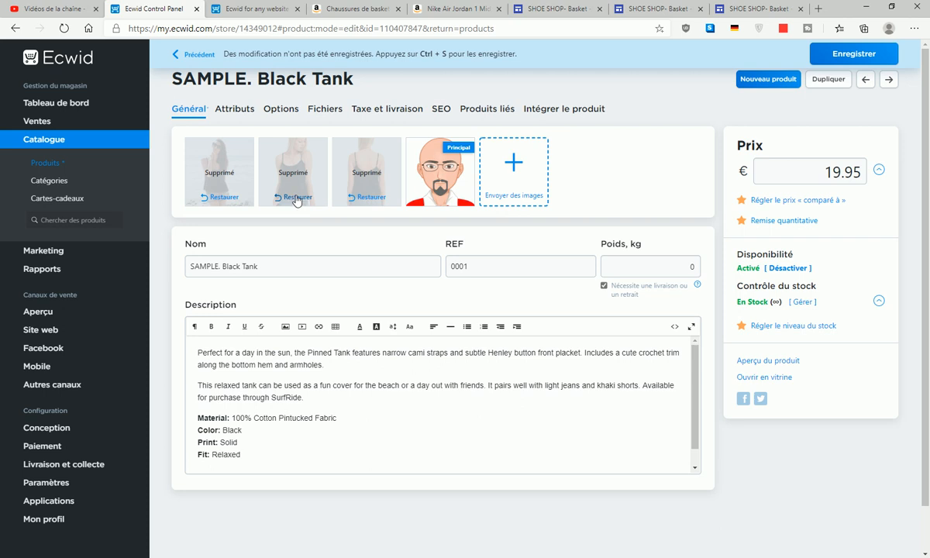
- Reload the control panel and delete the three Black Tank photos again
left_click(63, 29)
left_click(505, 91)
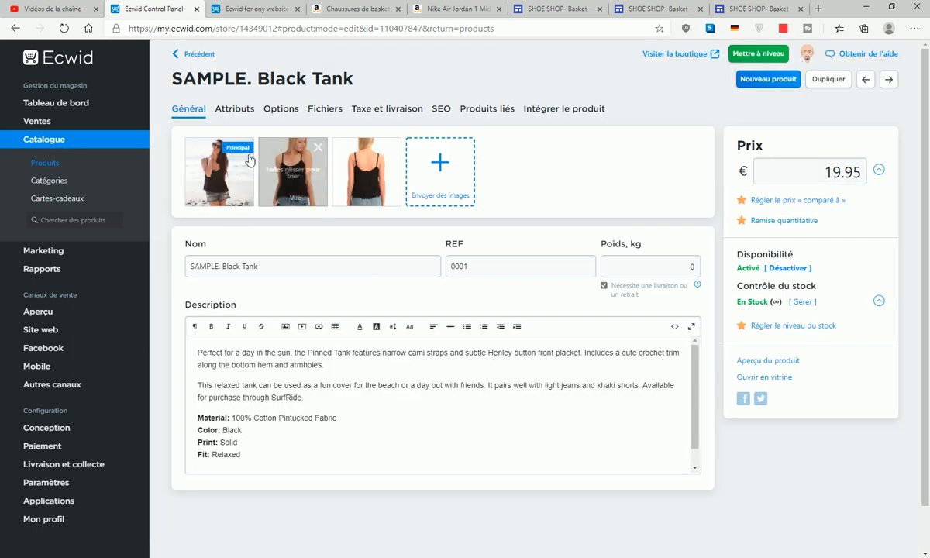
left_click(245, 148)
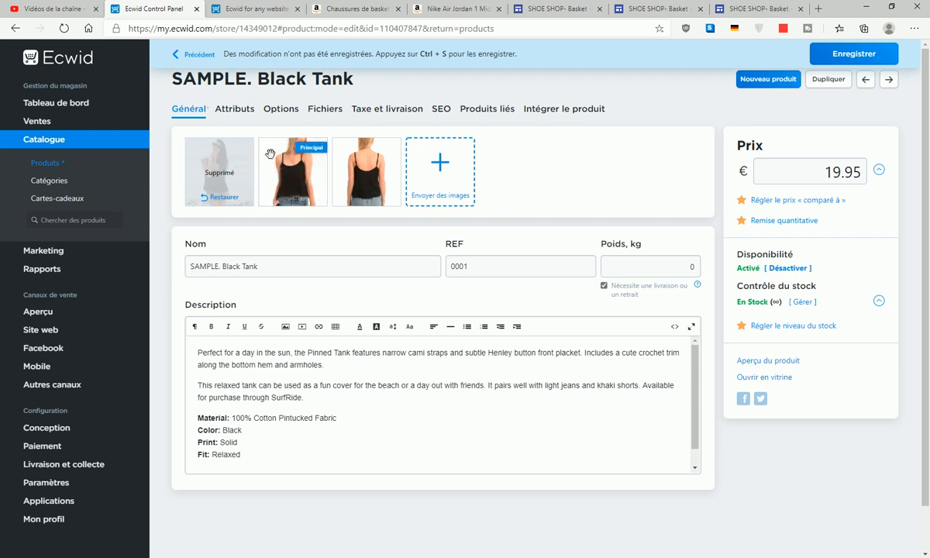
left_click(317, 147)
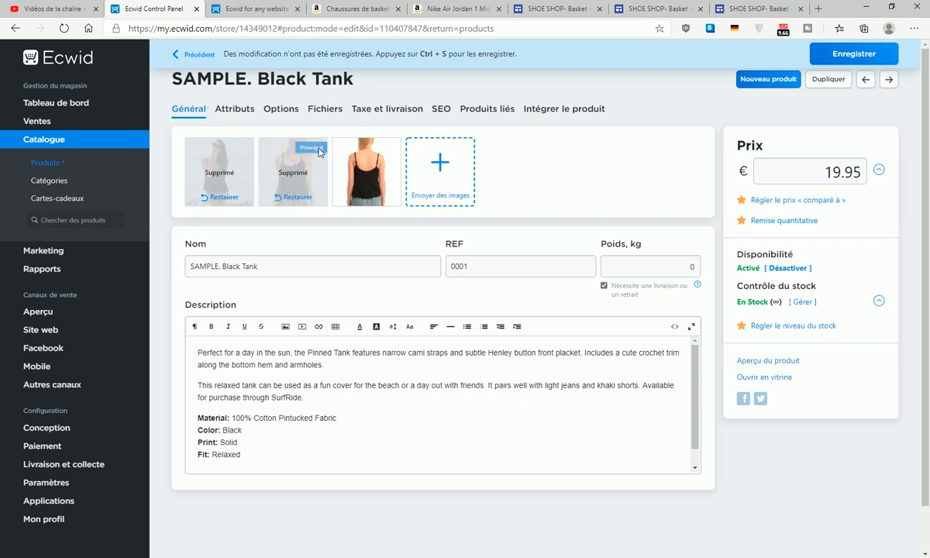
left_click(394, 149)
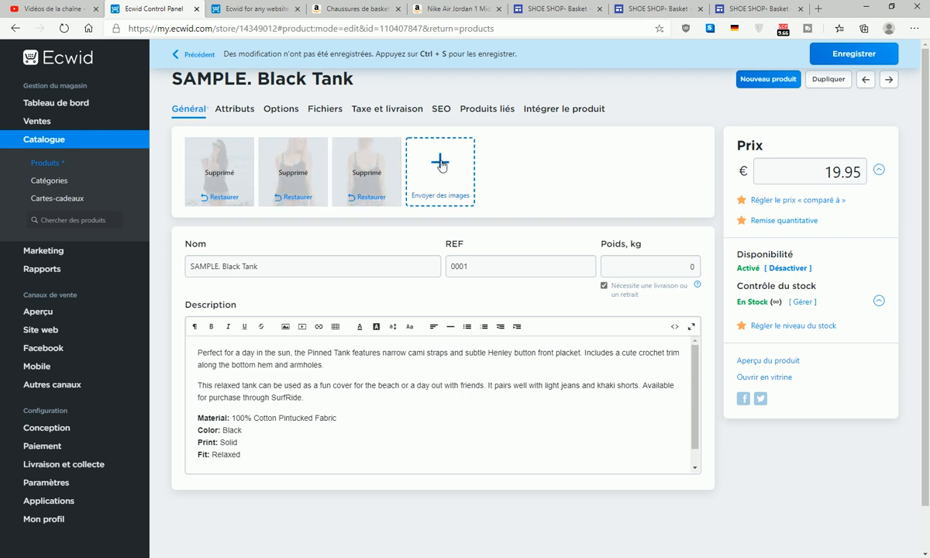
- Upload tutotransparent as the Black Tank's only photo and save the product
left_click(440, 167)
left_click(249, 255)
left_click(370, 348)
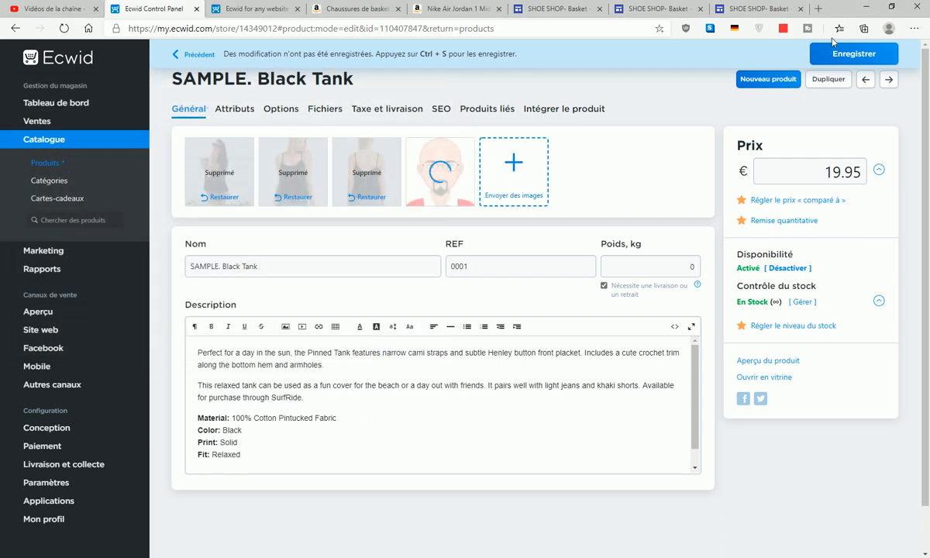
left_click(849, 55)
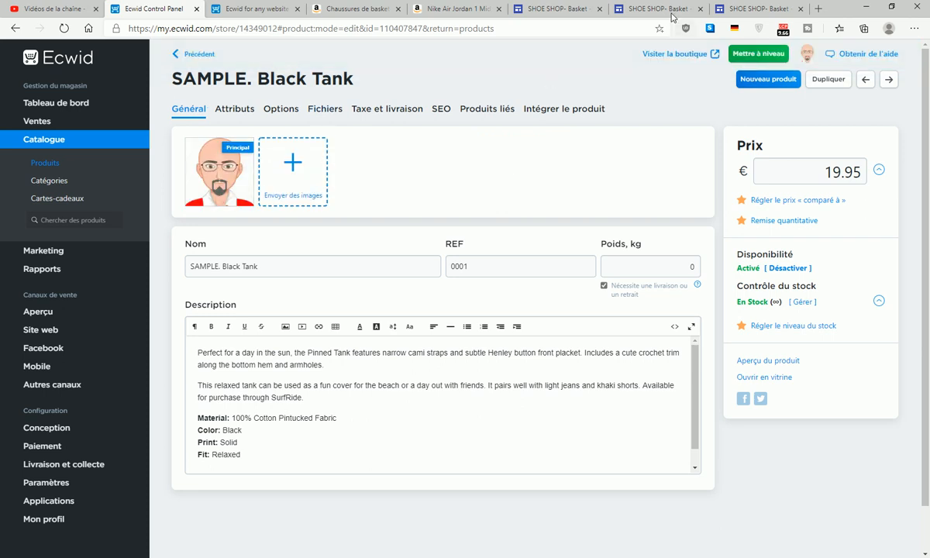
- Reload the SHOE SHOP site tab so it picks up the updated store
left_click(633, 9)
left_click(559, 6)
left_click(67, 32)
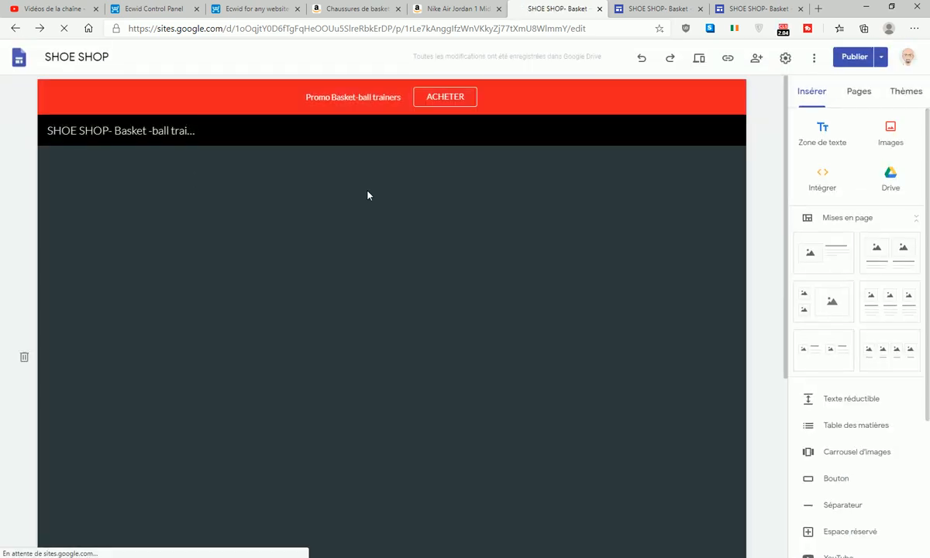
- Check that the store grid shows SAMPLE. Black Tank at €19.95 with the avatar picture
scroll(368, 193, "down", 6)
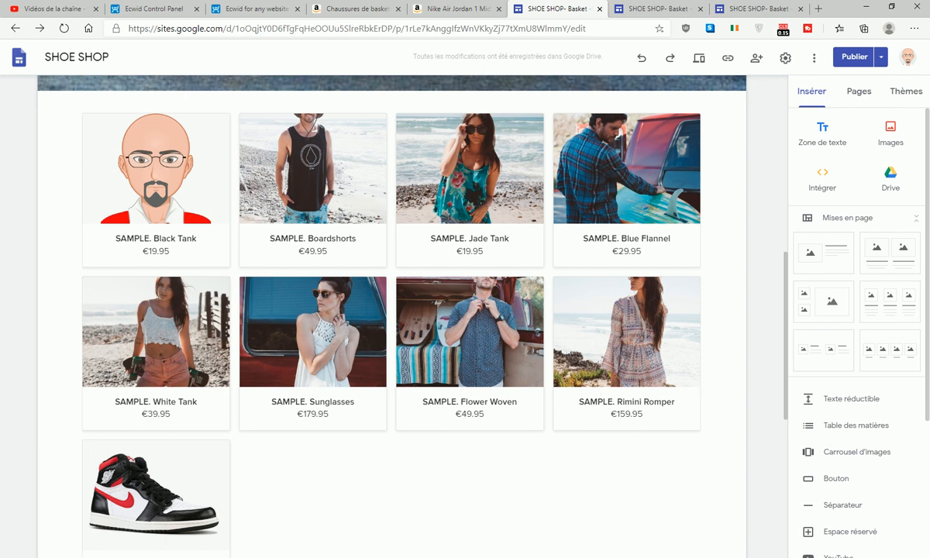
left_click(825, 557)
right_click(792, 548)
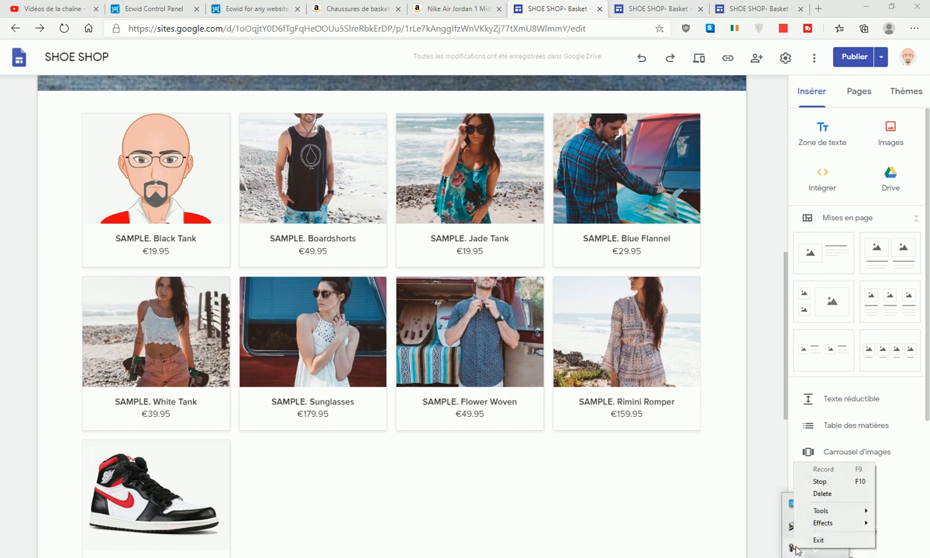